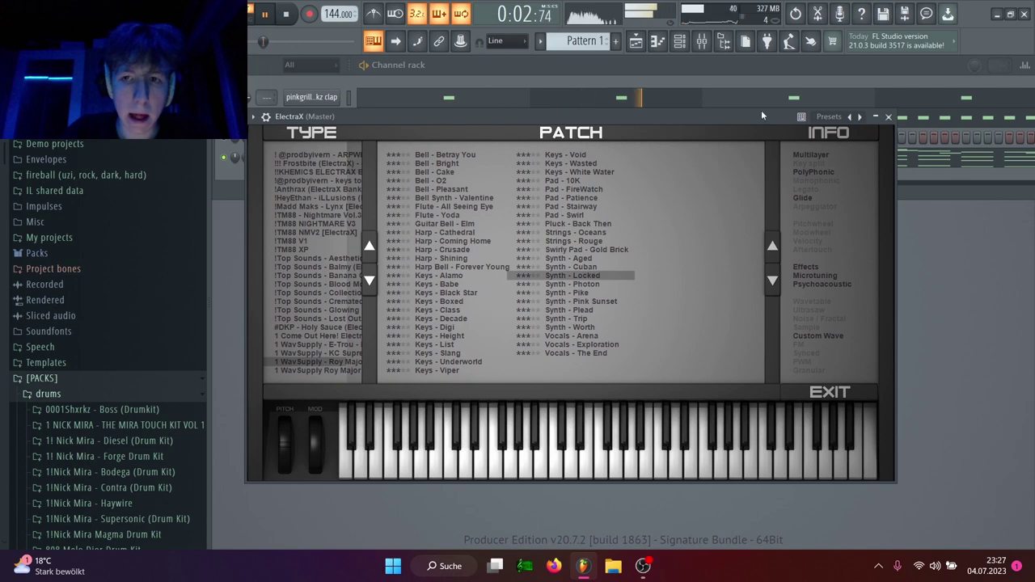
Audition the Dune patches 011: AR - Substance and 068: SY - WhatsTheProgram.
left_click(888, 117)
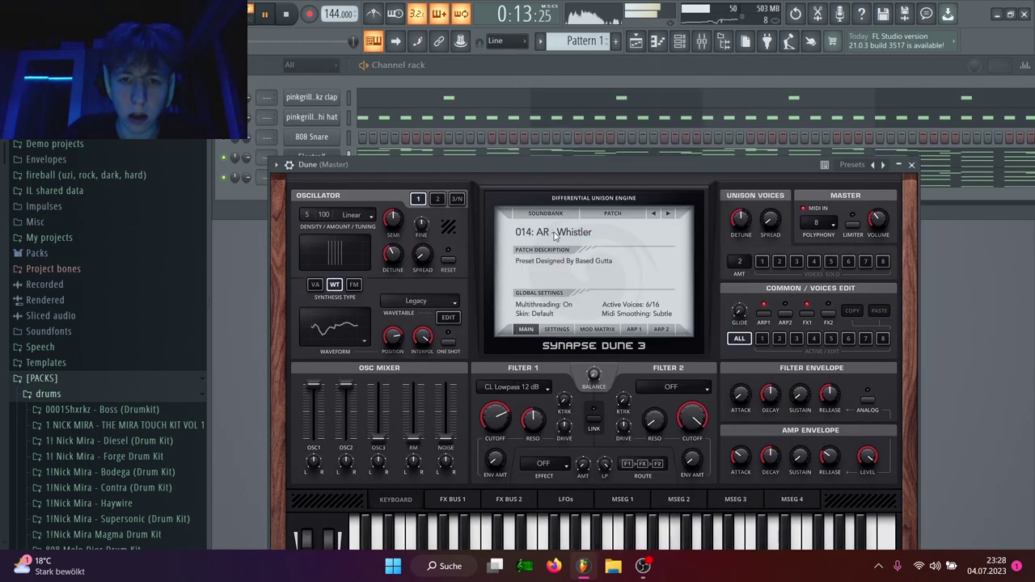
left_click(555, 234)
left_click(565, 192)
left_click(558, 236)
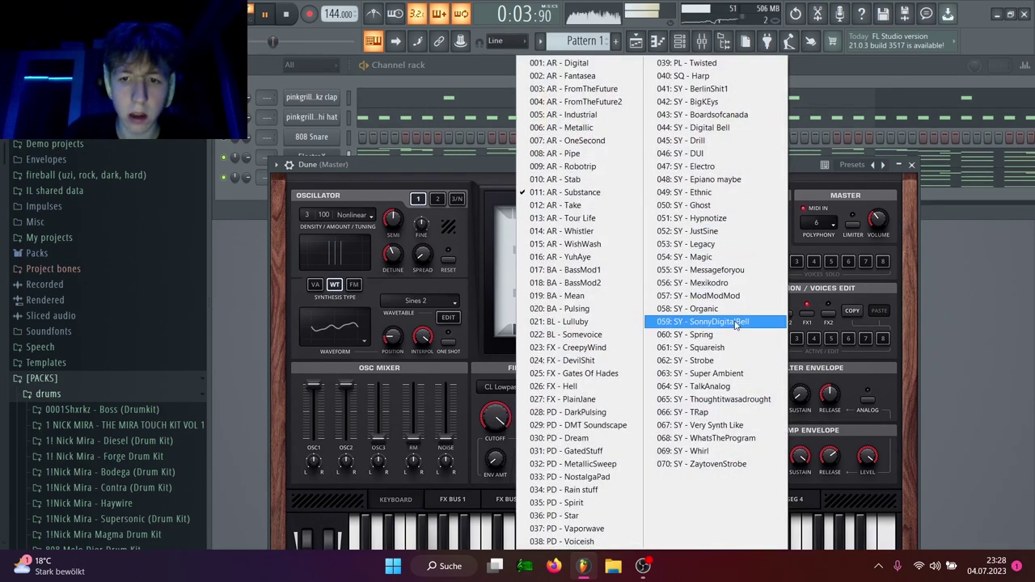
left_click(715, 440)
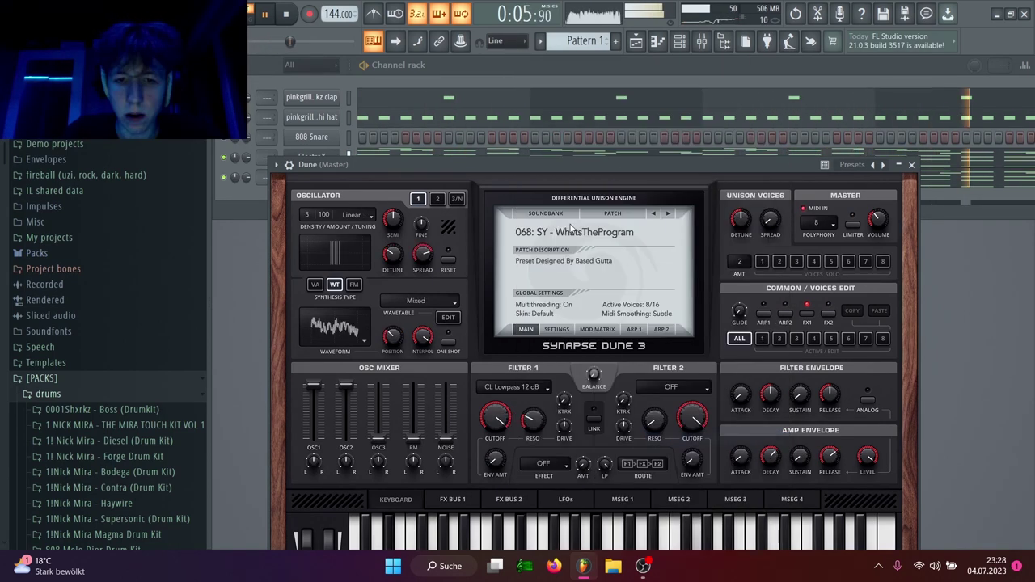
Check the melody's notes against the sound, load the Dune patch 053: SY - Legacy and close the synth.
left_click(565, 86)
left_click(453, 175)
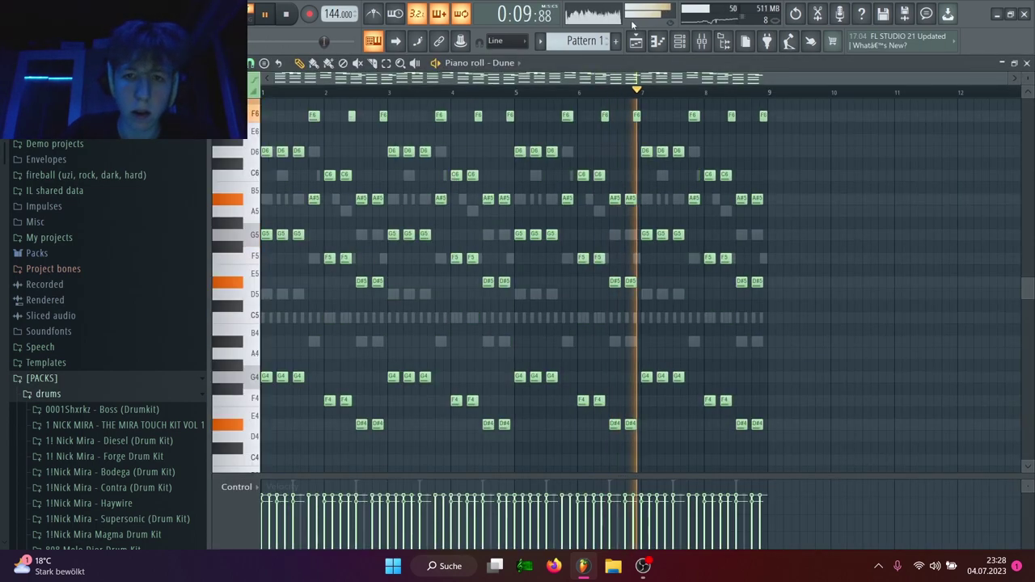
left_click(657, 40)
left_click(571, 237)
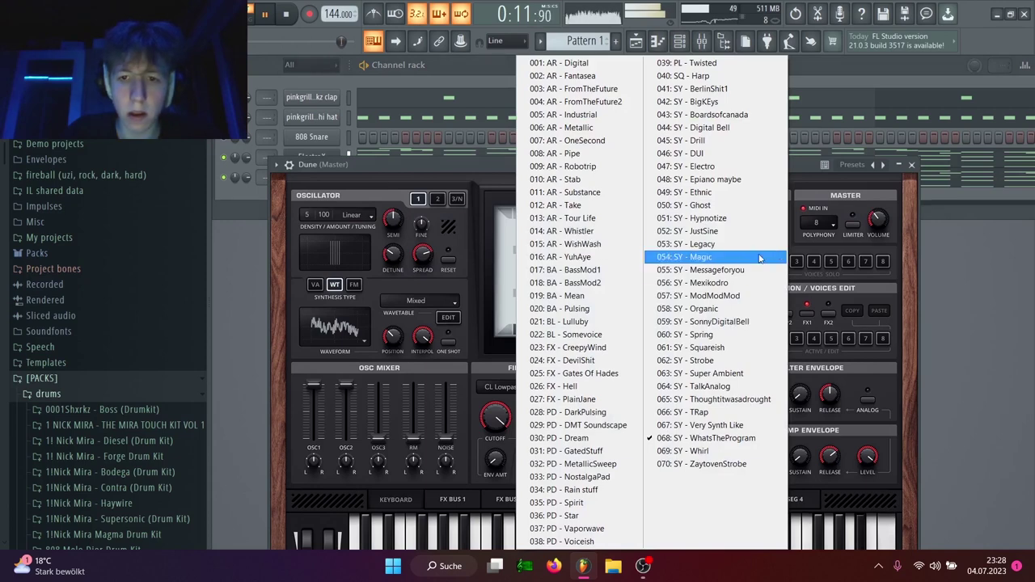
left_click(738, 242)
left_click(911, 165)
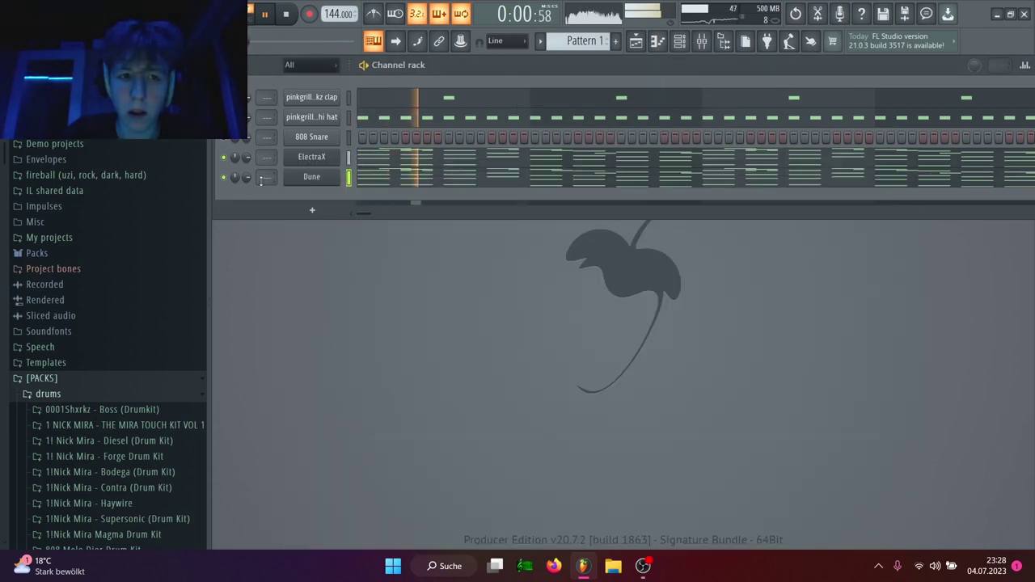
Review the Dune channel's notes in the piano roll.
left_click(430, 182)
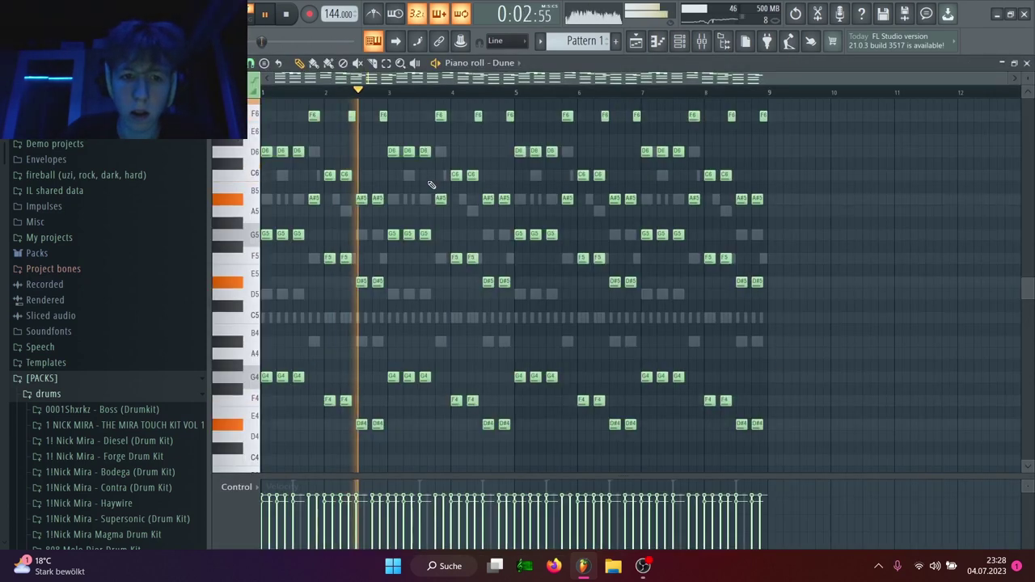
key("ctrl+Up")
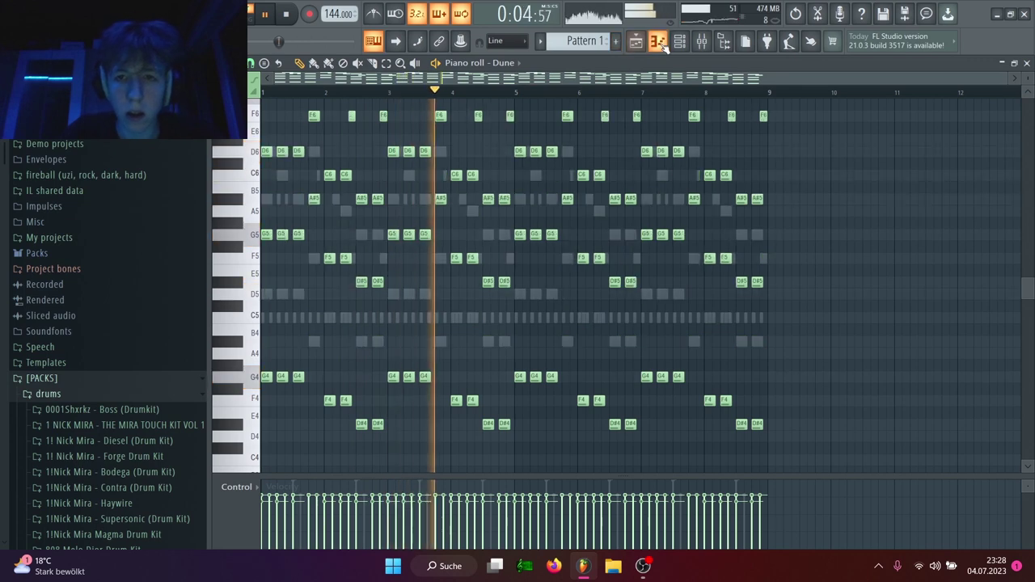
left_click(658, 41)
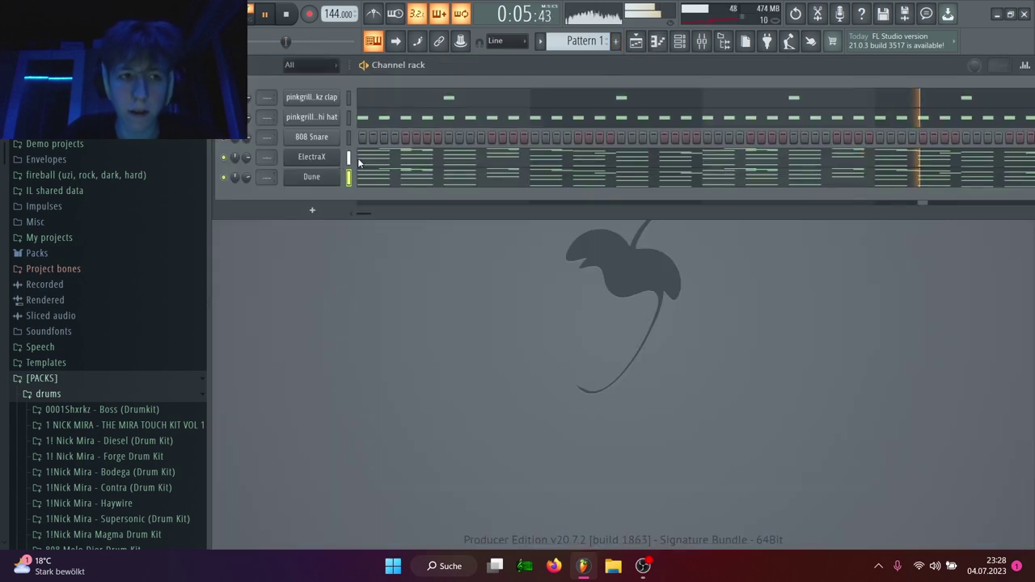
Audition several synth and keys patches in ElectraX, load Keys - Wasted and close the synth.
left_click(314, 158)
left_click(426, 147)
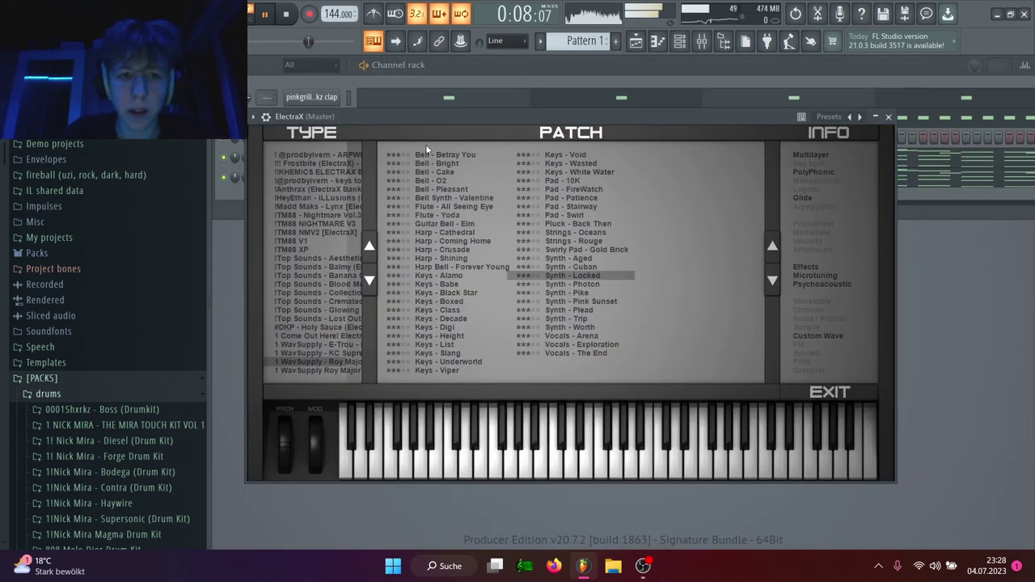
left_click(614, 301)
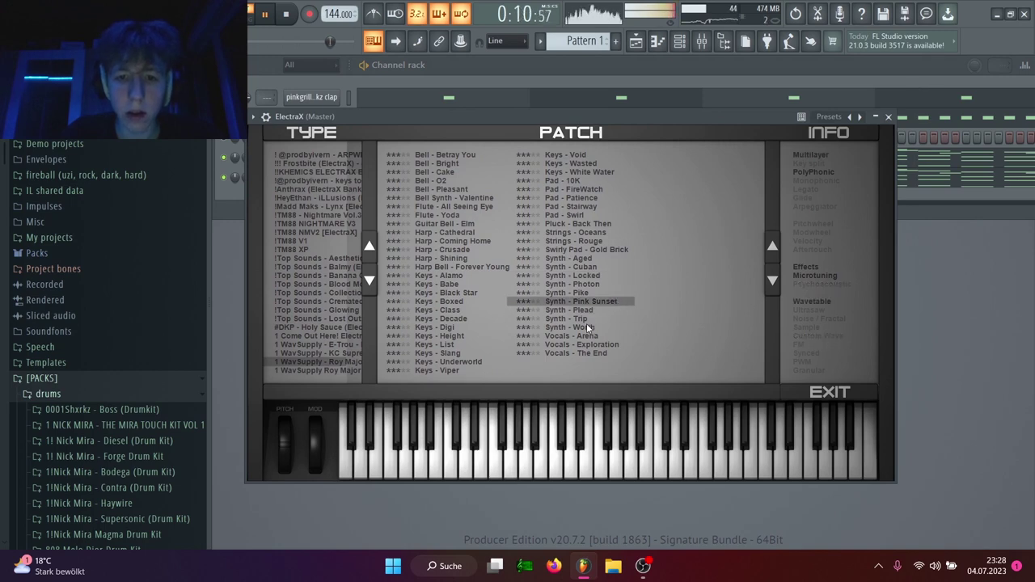
left_click(586, 319)
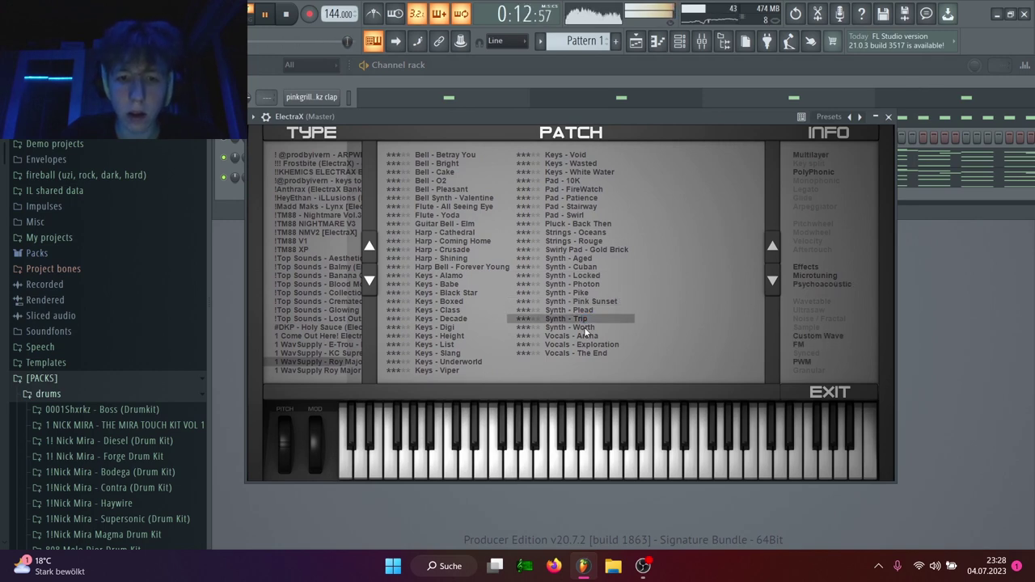
left_click(467, 345)
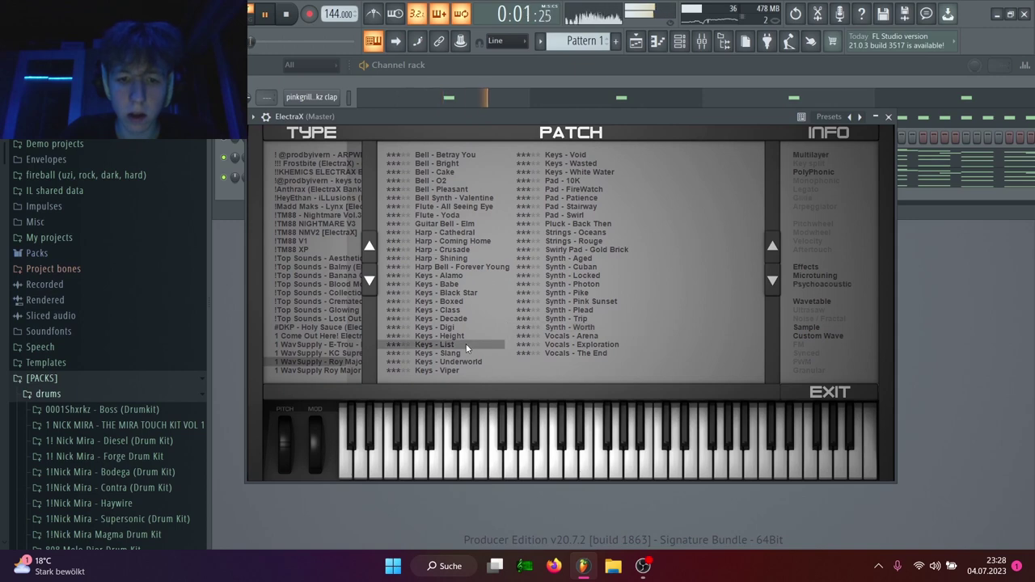
left_click(460, 321)
left_click(459, 304)
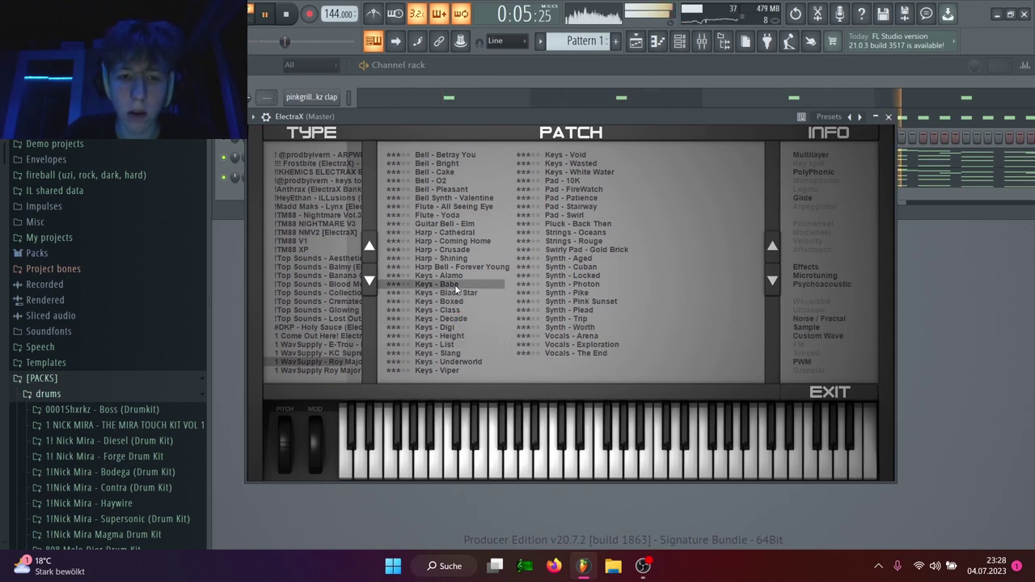
left_click(586, 165)
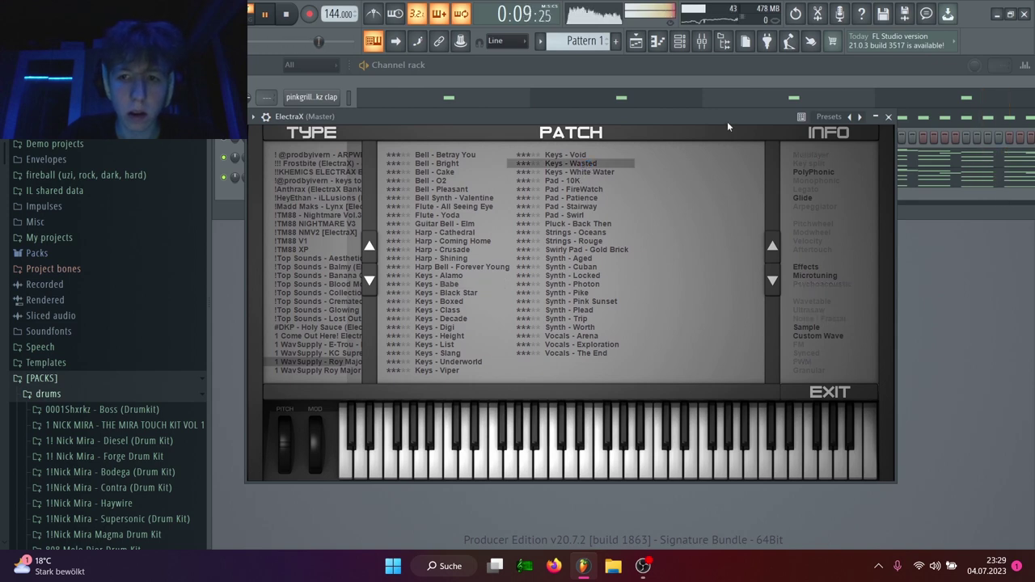
left_click(889, 117)
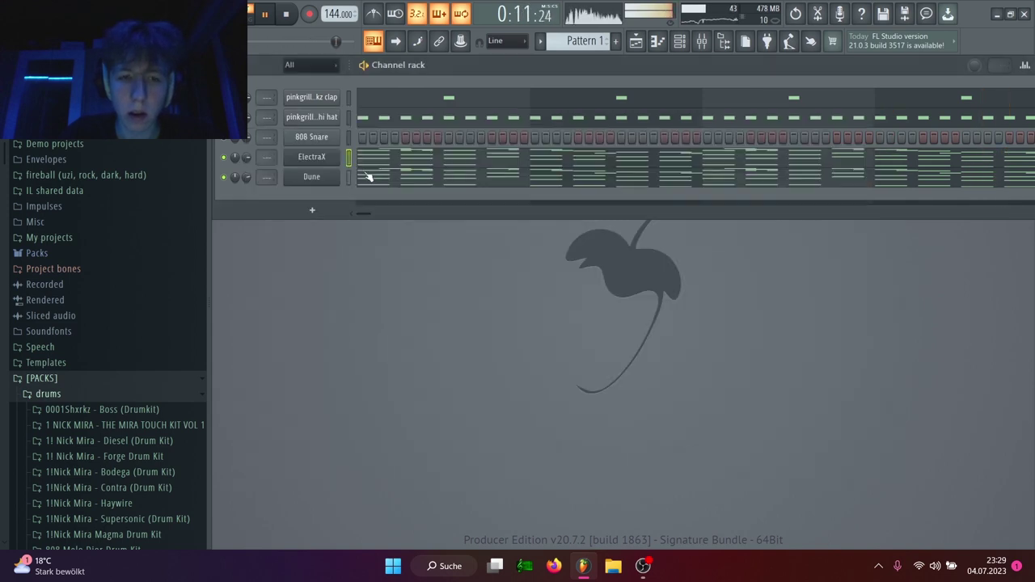
Transpose all ElectraX notes down one octave in the piano roll.
left_click(378, 161)
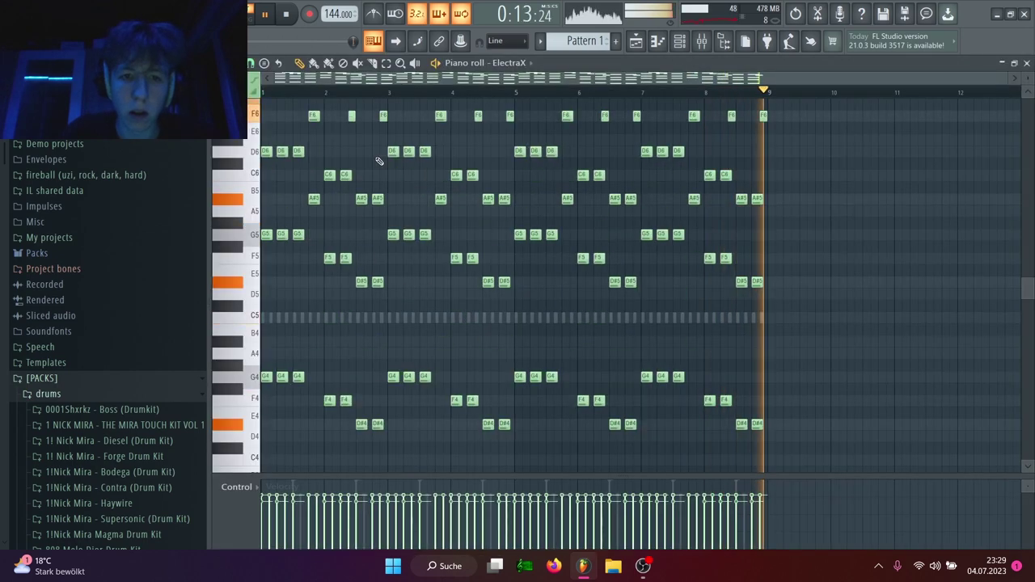
key("ctrl+Down")
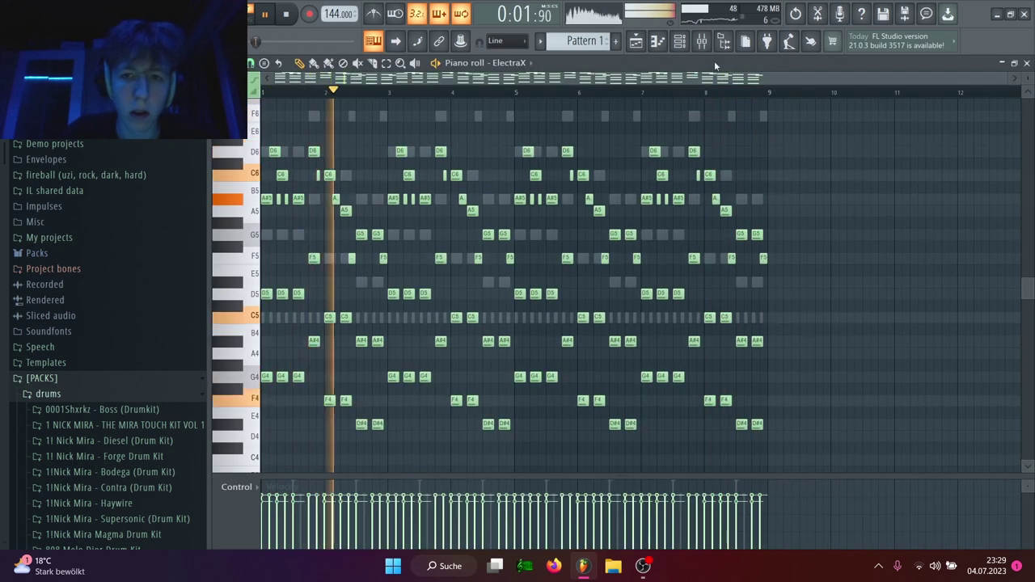
left_click(656, 45)
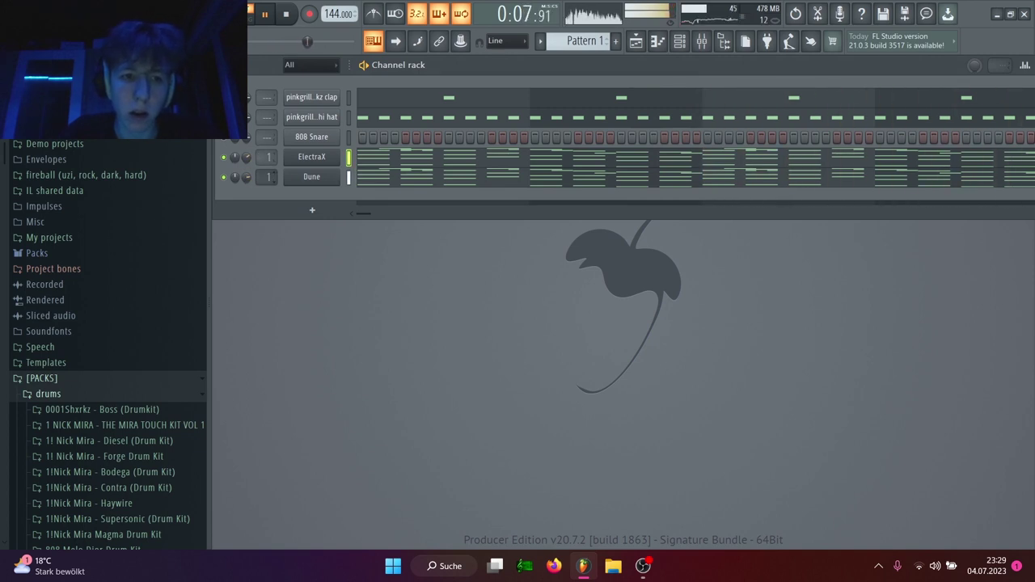
Load Fruity Parametric EQ 2 into effect slot 2 of mixer track Insert 1.
left_click(702, 41)
left_click(926, 124)
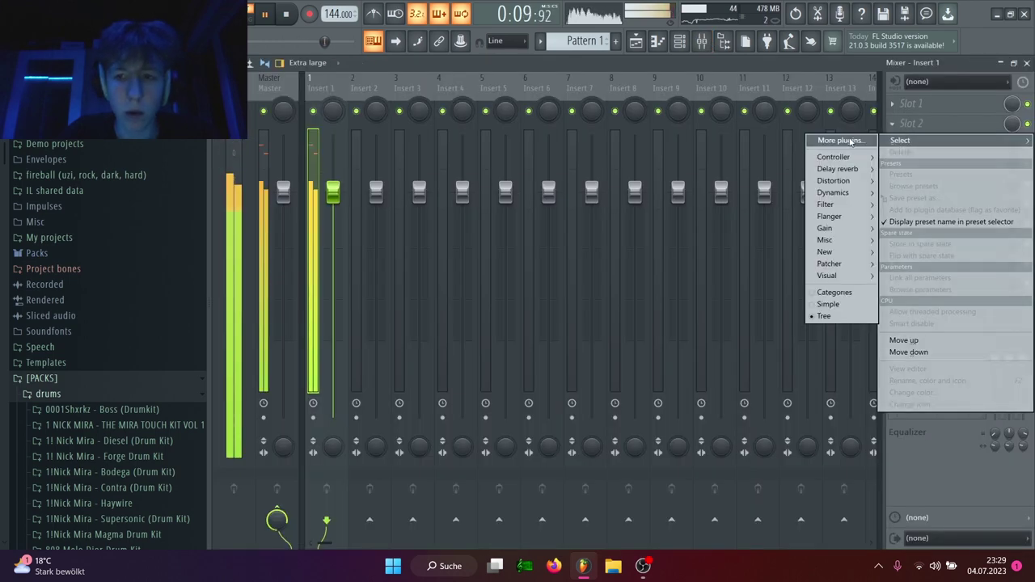
left_click(851, 141)
type("par")
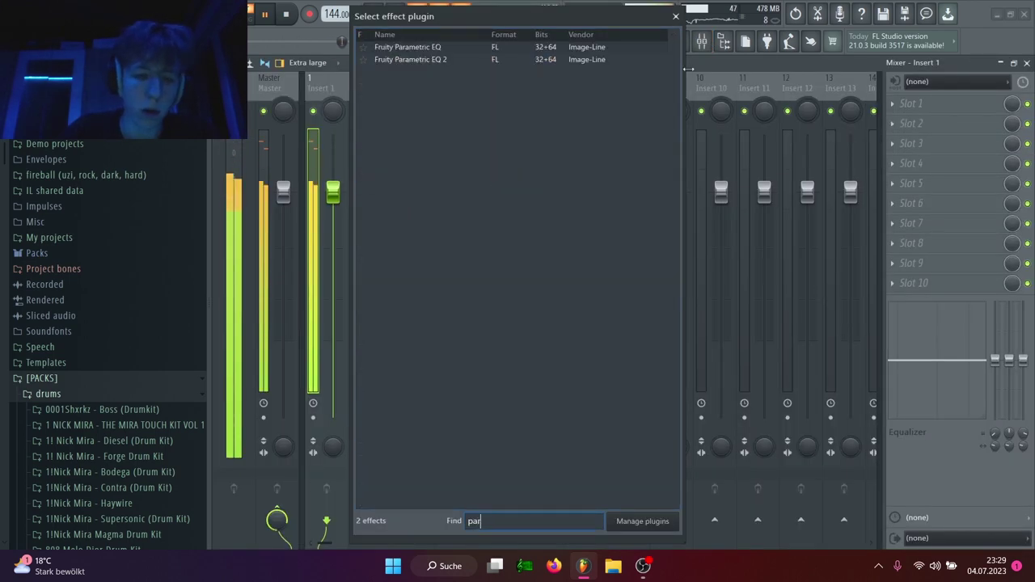
double_click(435, 59)
Shape the EQ with a steep low cut using bands 1 and 2, and dip bands 4 and 7 slightly.
left_click_drag(367, 308, 397, 368)
left_click_drag(396, 314, 403, 362)
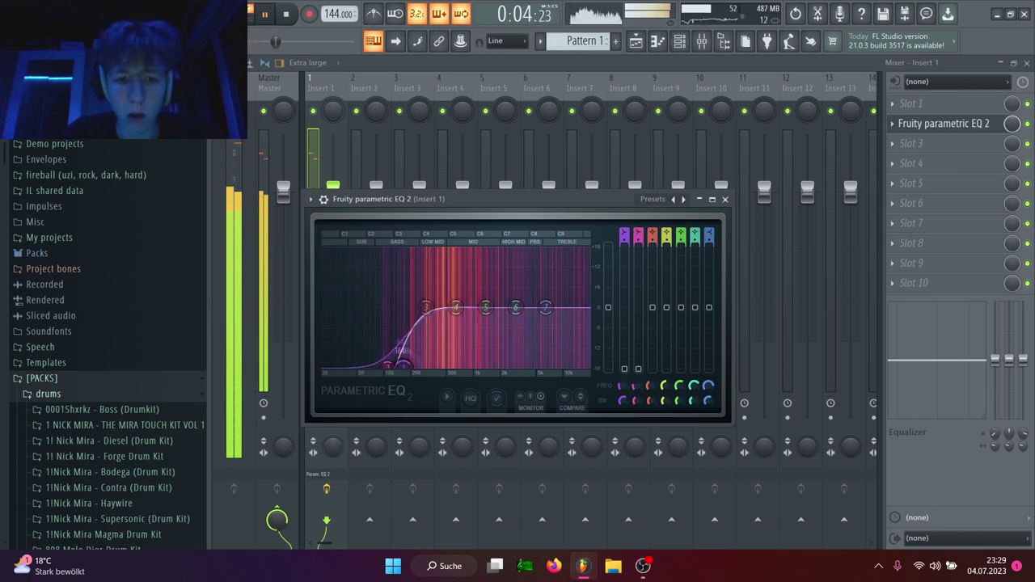
left_click_drag(455, 307, 451, 319)
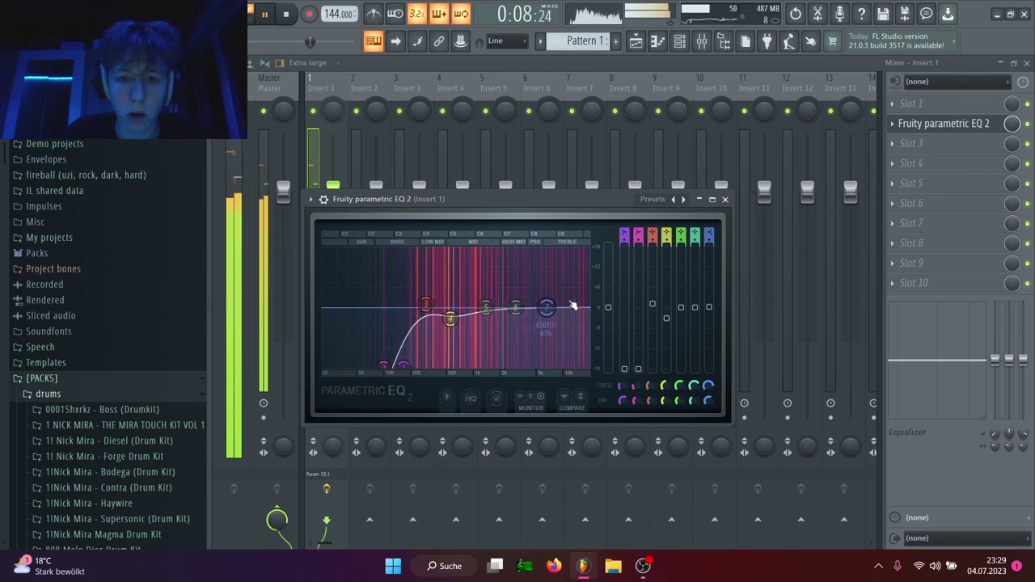
left_click_drag(547, 307, 545, 318)
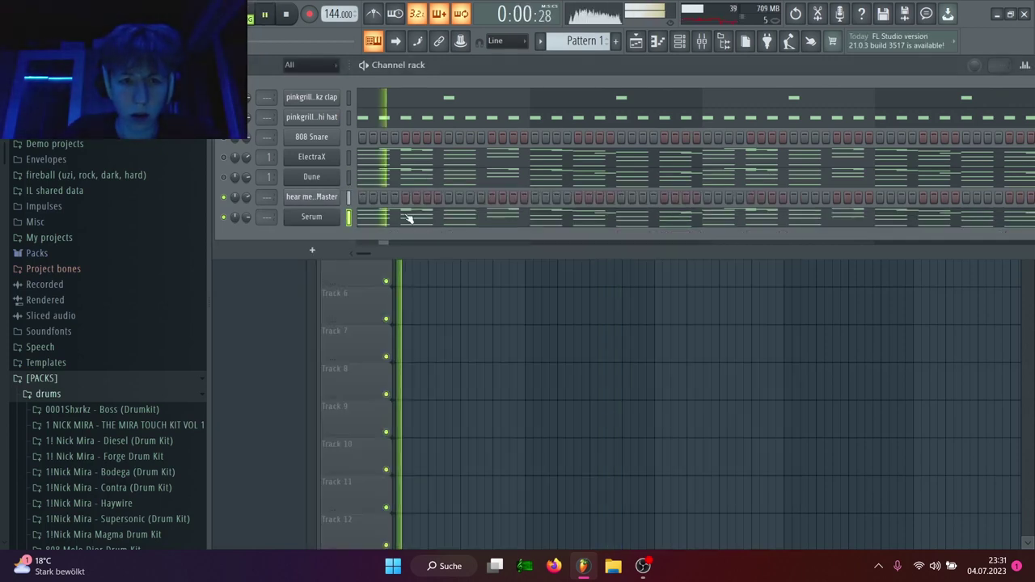
Try transposing the Serum notes down one octave in the piano roll.
left_click(408, 220)
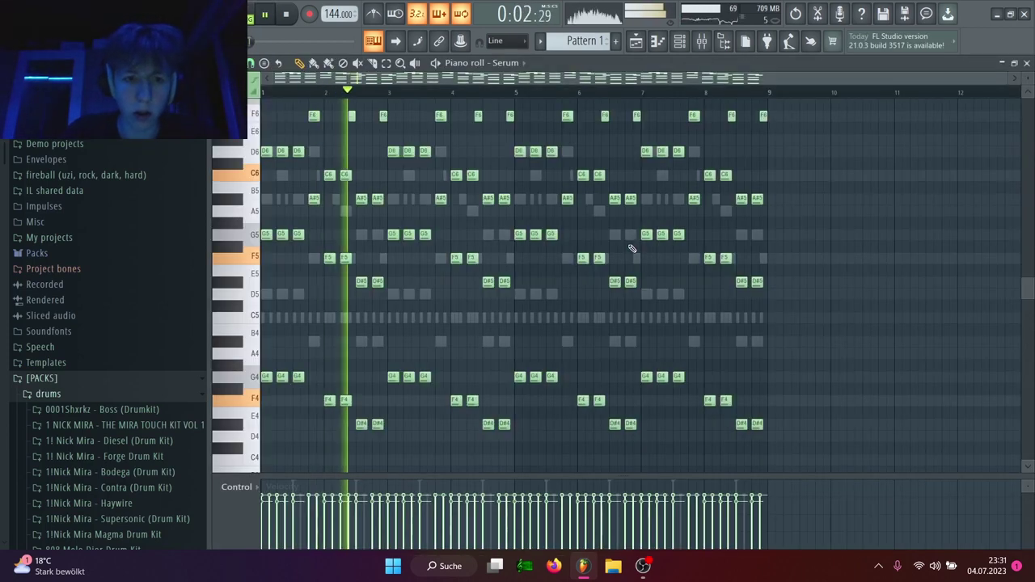
right_click(636, 256)
right_click(636, 255)
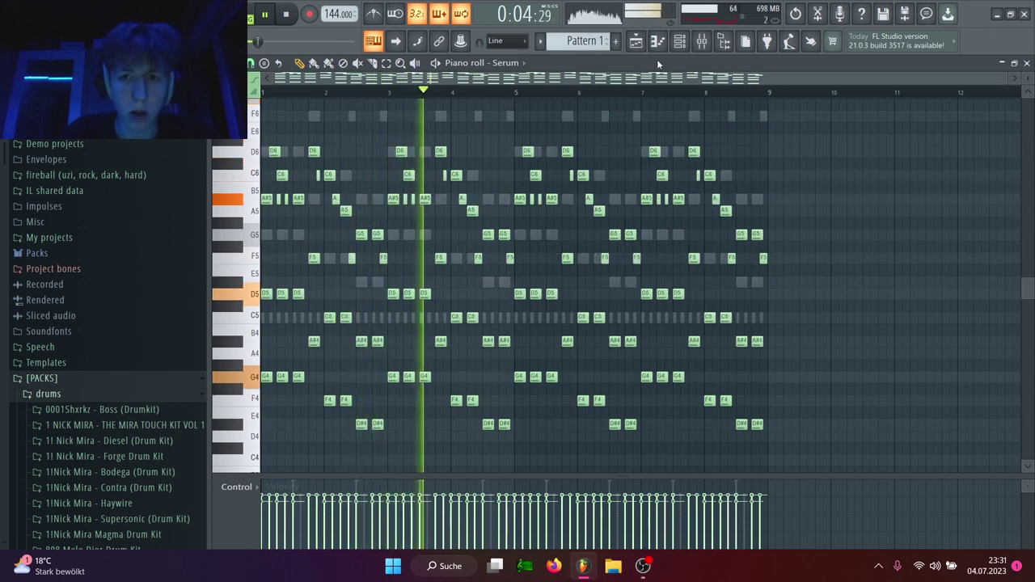
left_click(658, 42)
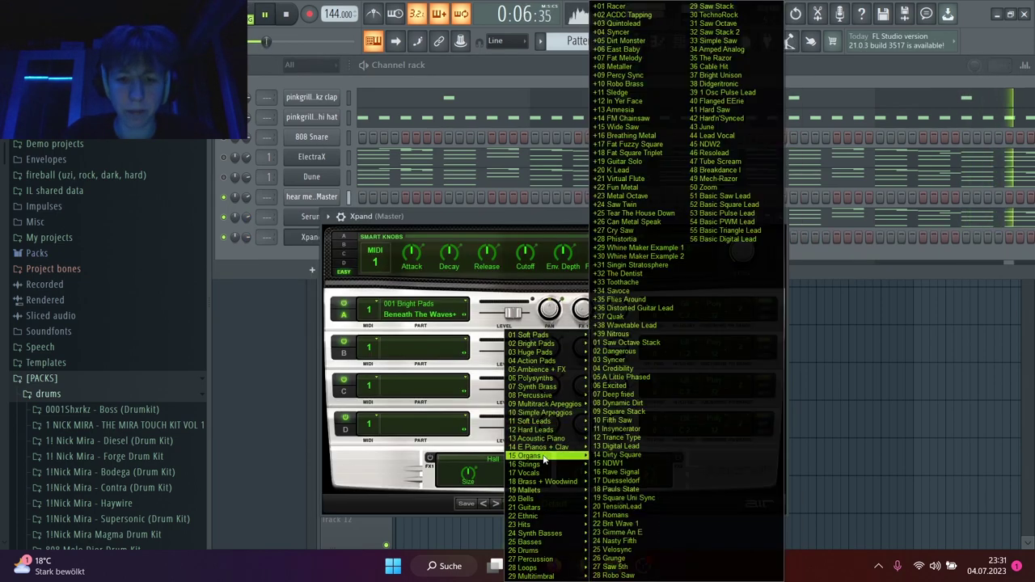
Load the strings patch +13 Spiccato Up+Down in Xpand and paste the copied melody into its channel.
mouse_move(534, 465)
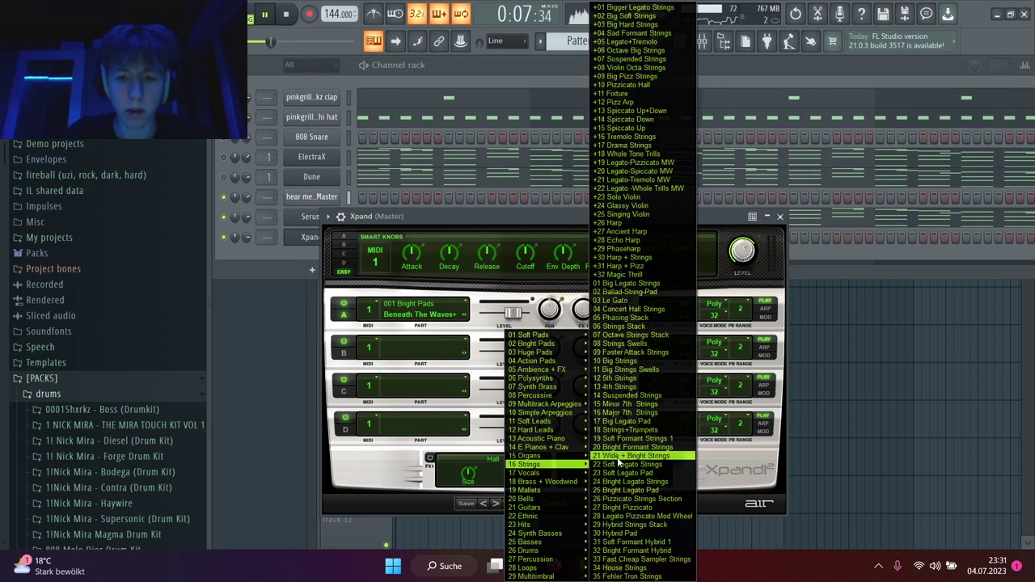
left_click(620, 119)
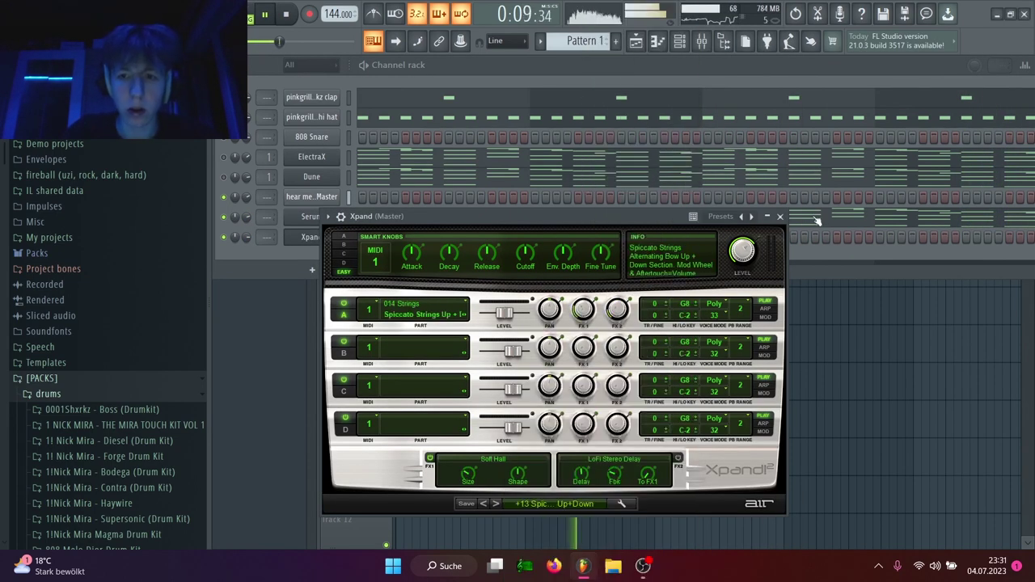
left_click(779, 217)
left_click(350, 237)
key("ctrl+v")
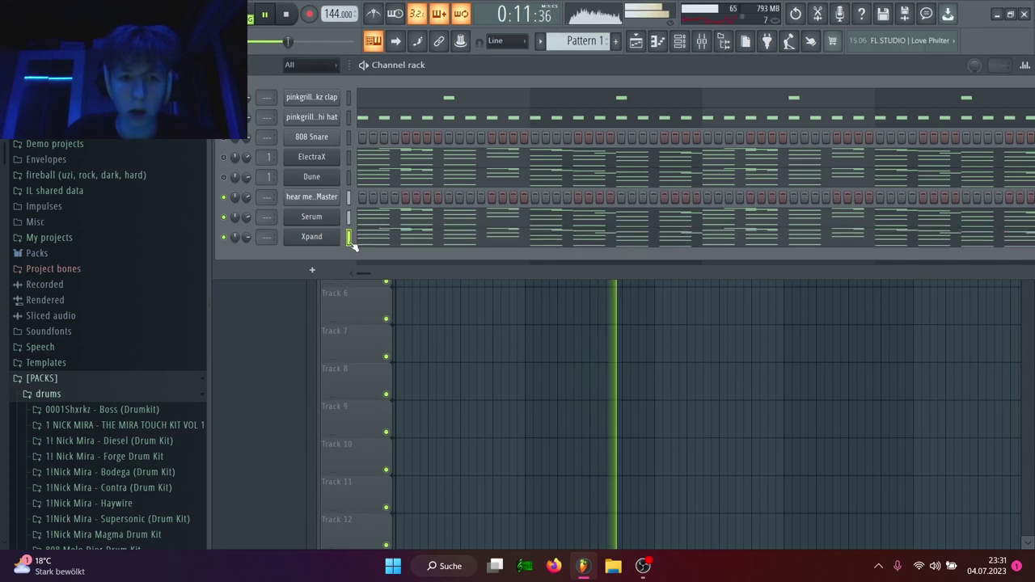
Check the Xpand notes and the Serum notes in the piano roll.
left_click(405, 237)
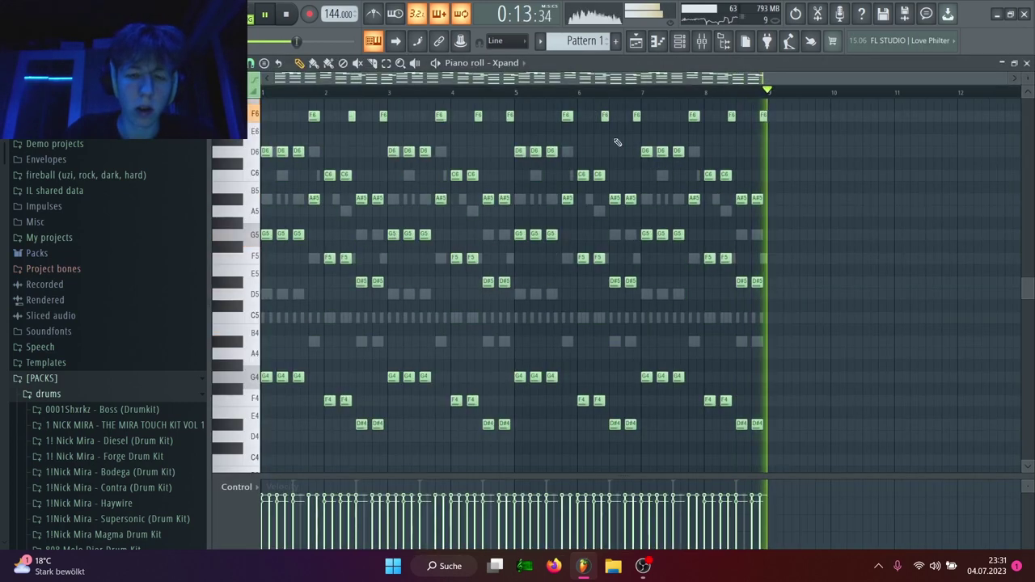
left_click(657, 45)
left_click(390, 216)
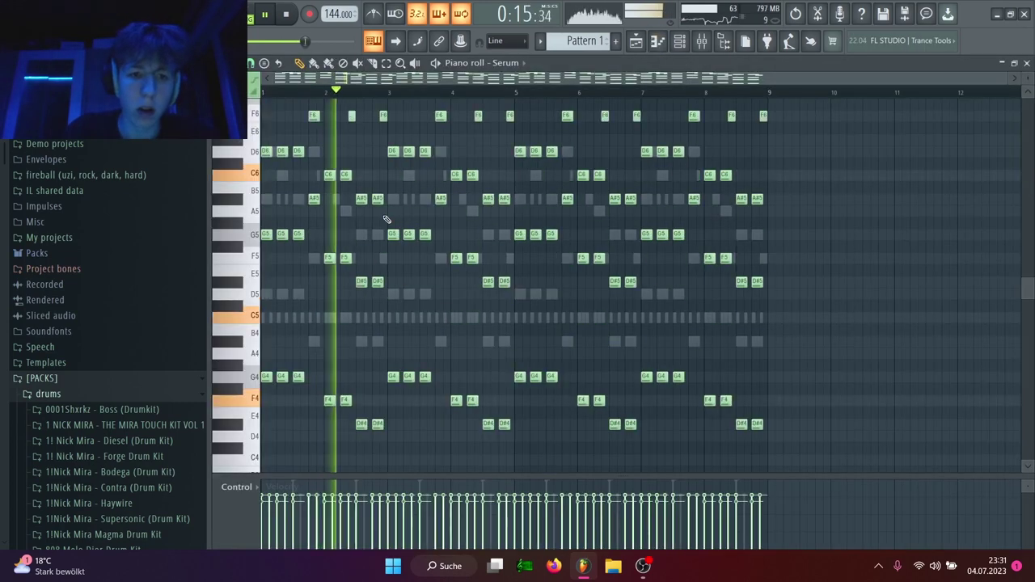
left_click(659, 45)
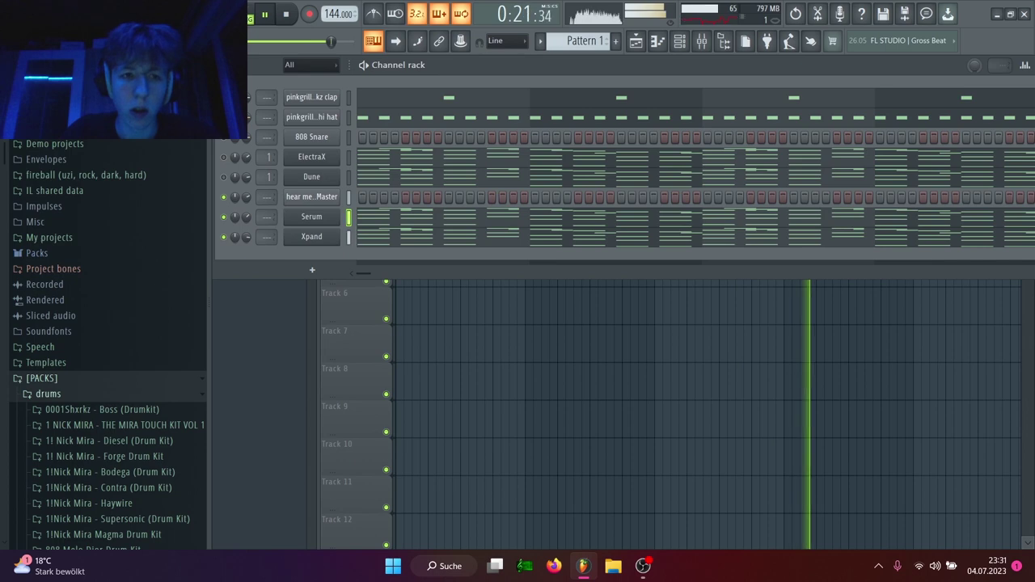
Add the Malfoy Brass one-shot from TrapStash Vol.1 as a new channel and enable its volume envelope.
scroll(176, 219, "down", 10)
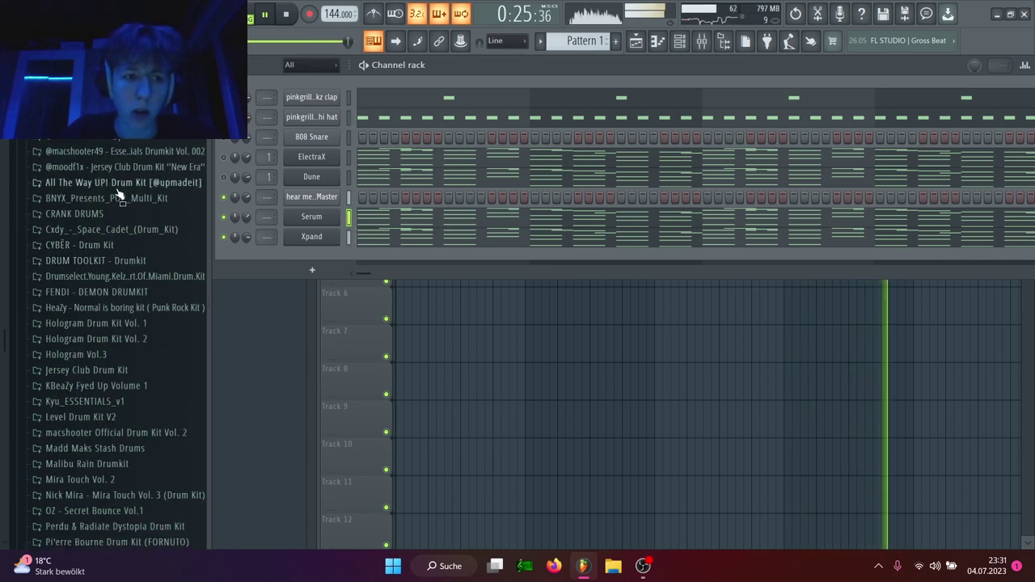
scroll(120, 196, "down", 8)
left_click(77, 315)
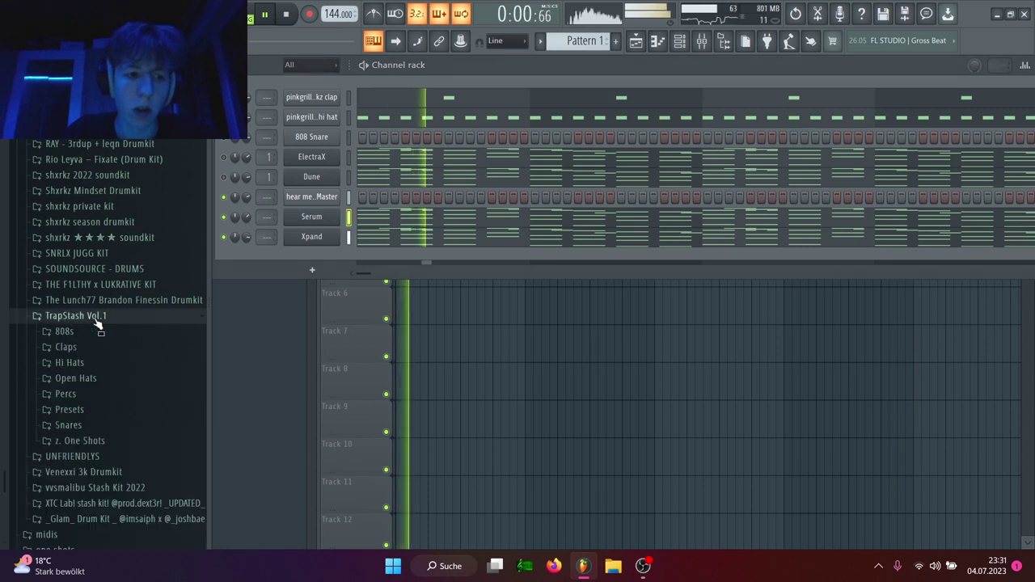
left_click(103, 440)
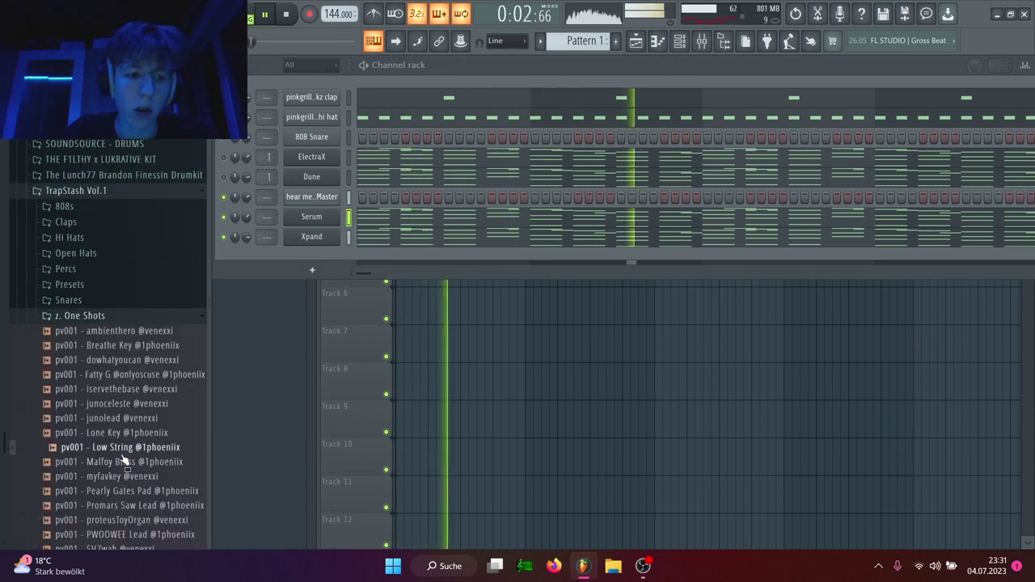
left_click_drag(263, 348, 331, 257)
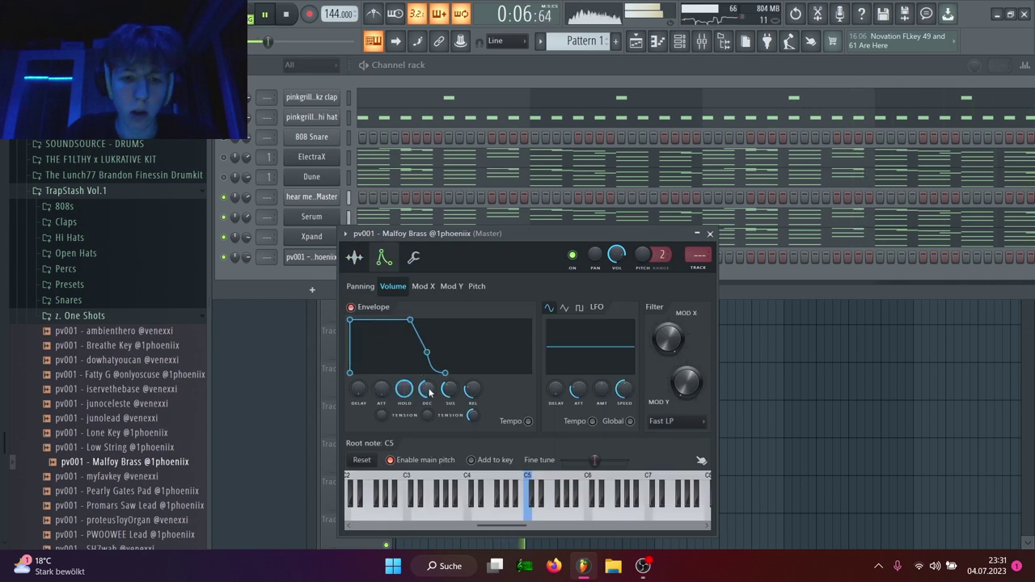
left_click(355, 257)
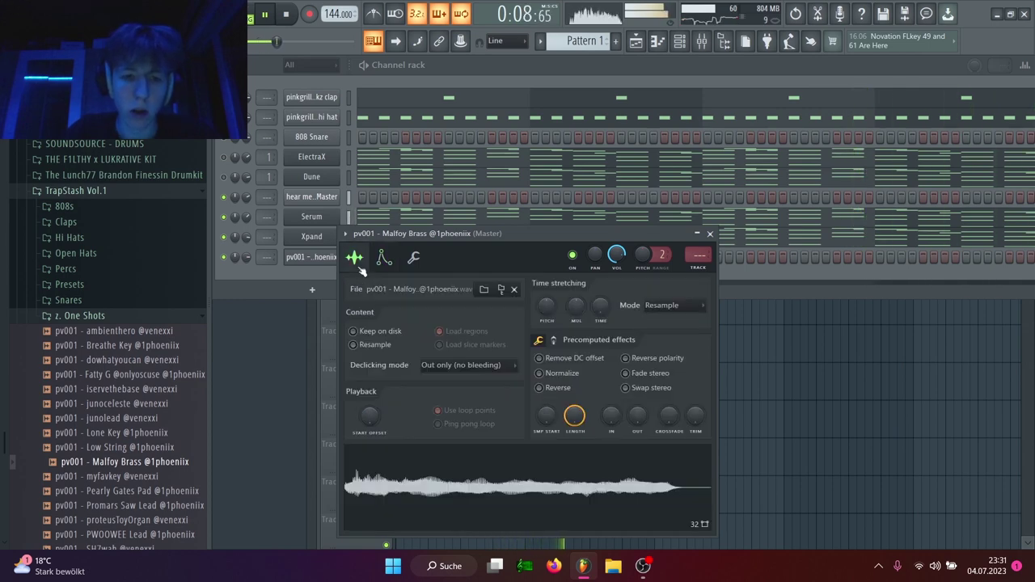
left_click(540, 374)
left_click(711, 233)
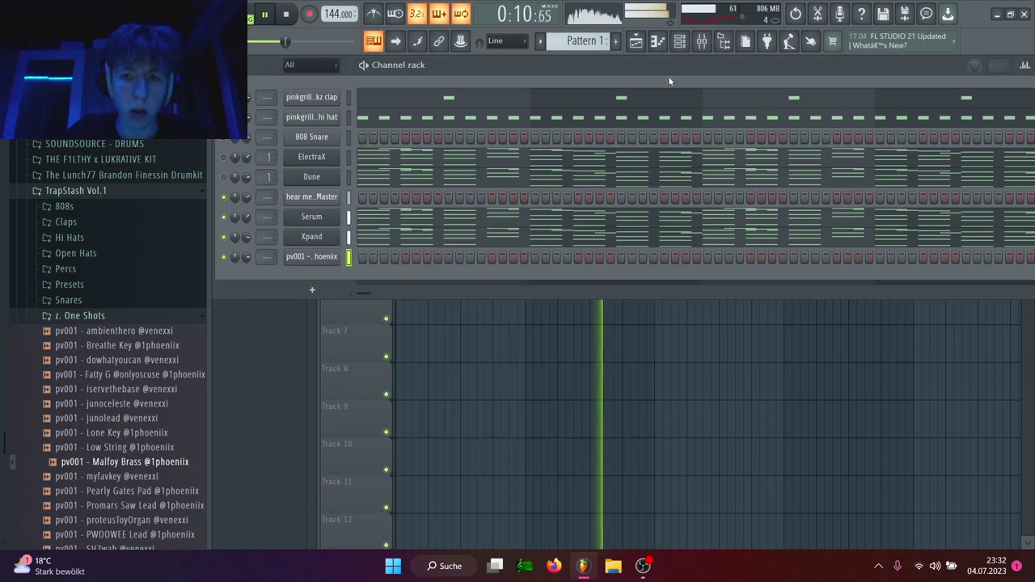
Check the sample settings of the hear me channel and set the project tempo to 136 BPM.
key("space")
left_click(338, 197)
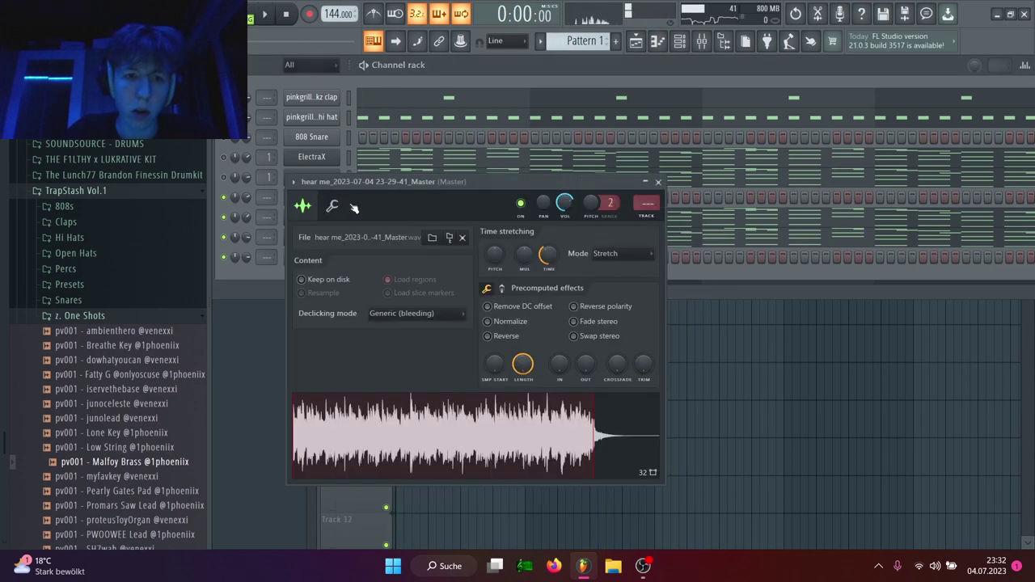
left_click(659, 183)
key("space")
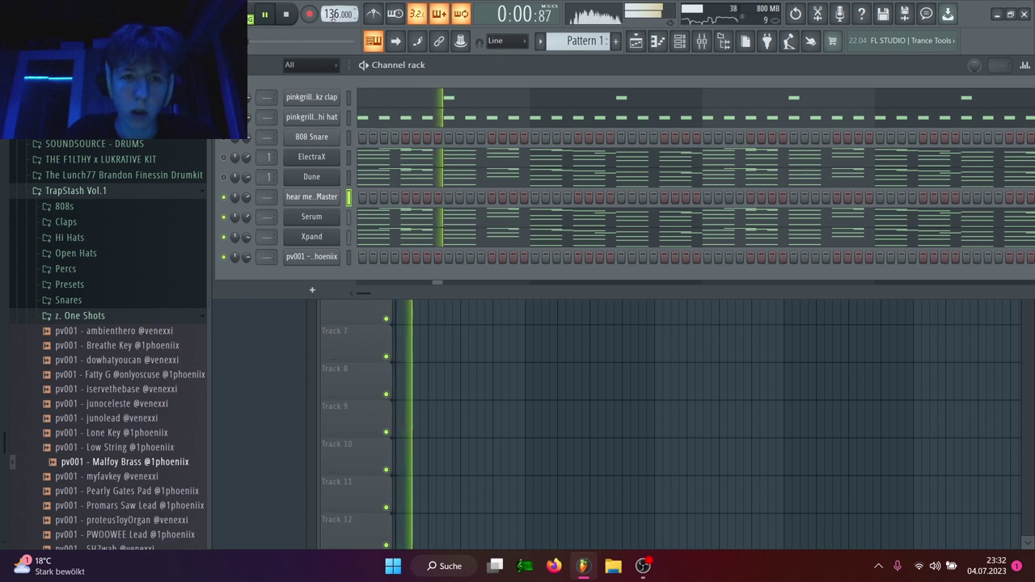
Enter the notes G4, A#4, F4, D#4 and G4 for Malfoy Brass and extend them legato over bars 1 and 2.
left_click(658, 42)
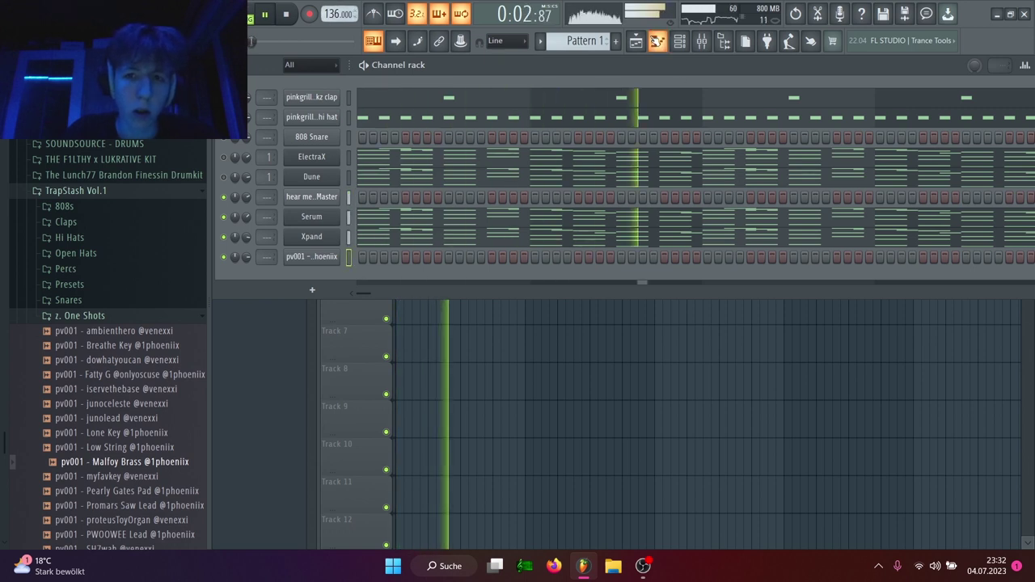
left_click_drag(377, 329, 232, 378)
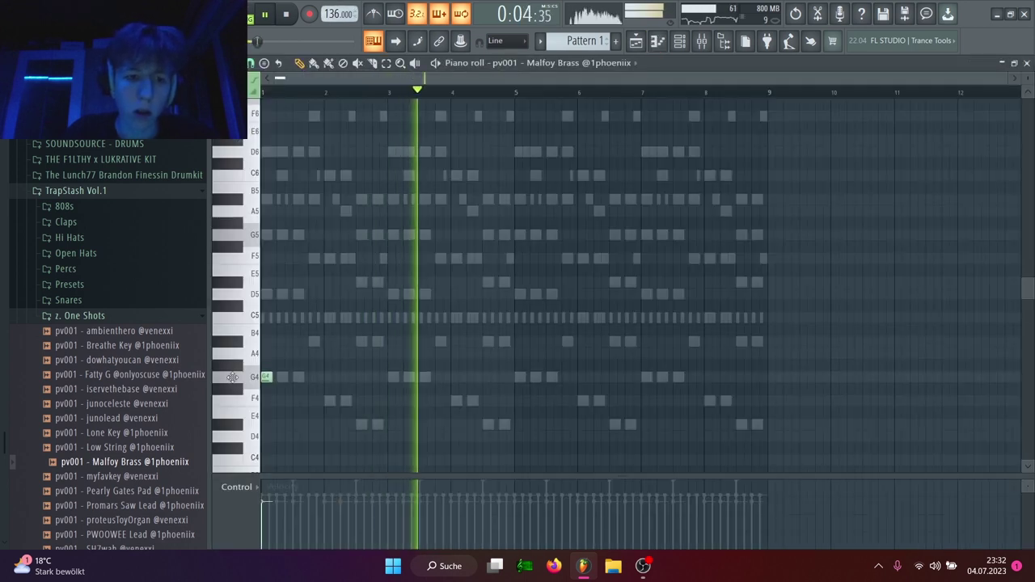
left_click(314, 341)
left_click(328, 401)
left_click(361, 424)
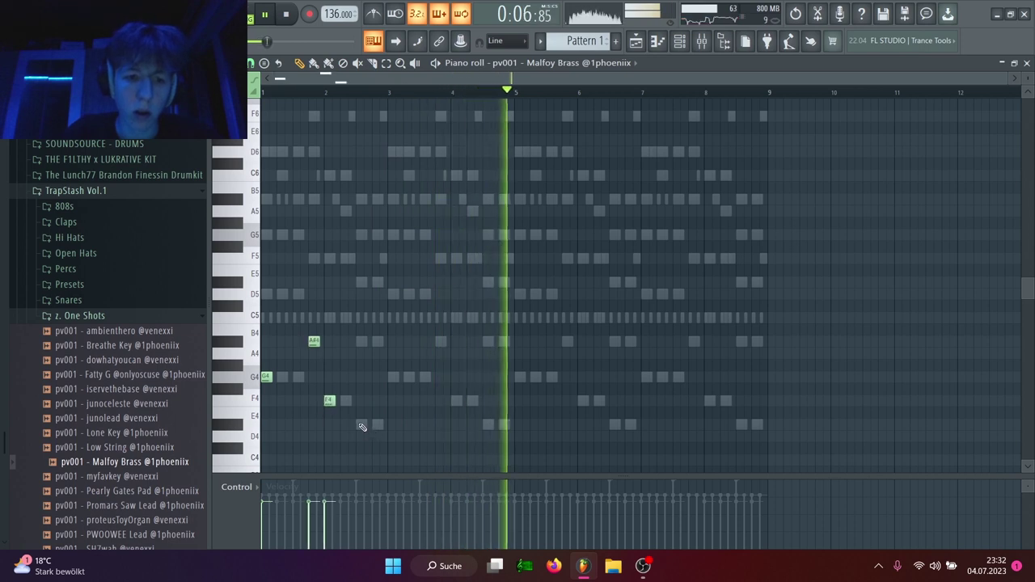
left_click(393, 377)
key("ctrl+l")
key("space")
key("space")
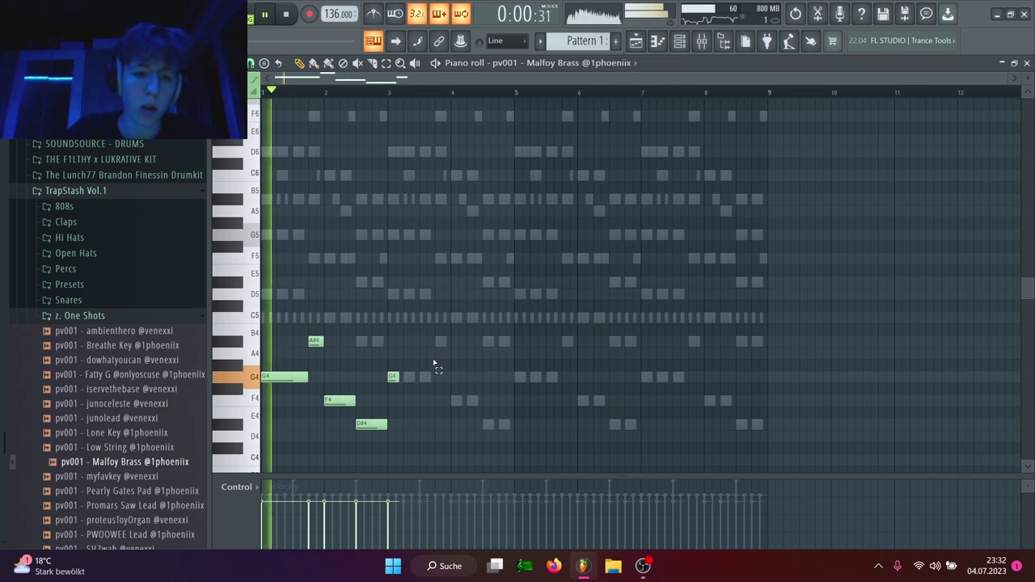
Delete the G4 note at bar 3 and duplicate the two-bar brass phrase until it fills eight bars.
right_click(394, 377)
key("ctrl+a")
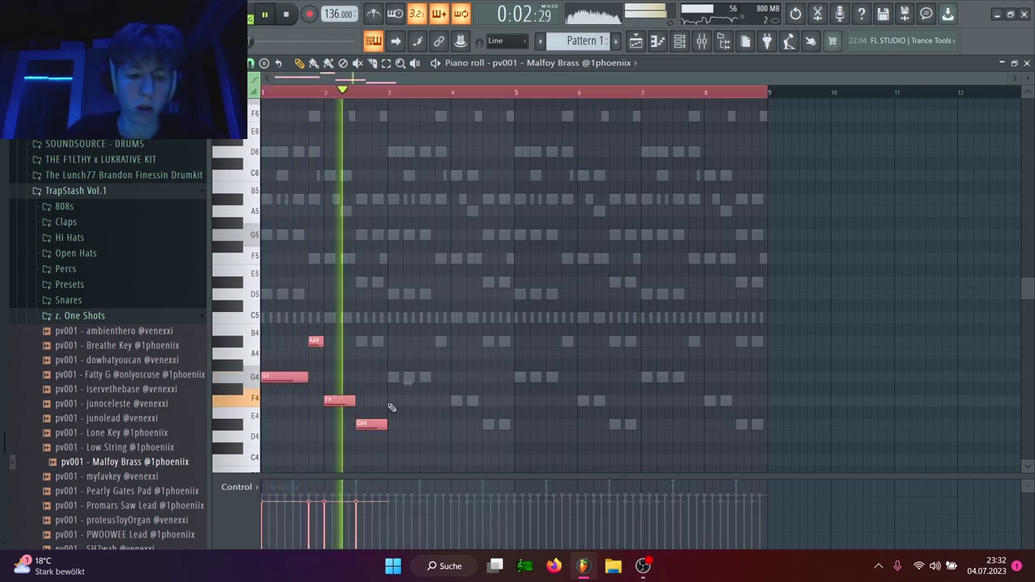
right_click(390, 406)
key("ctrl+b")
key("ctrl+b")
key("ctrl+b")
right_click(654, 191)
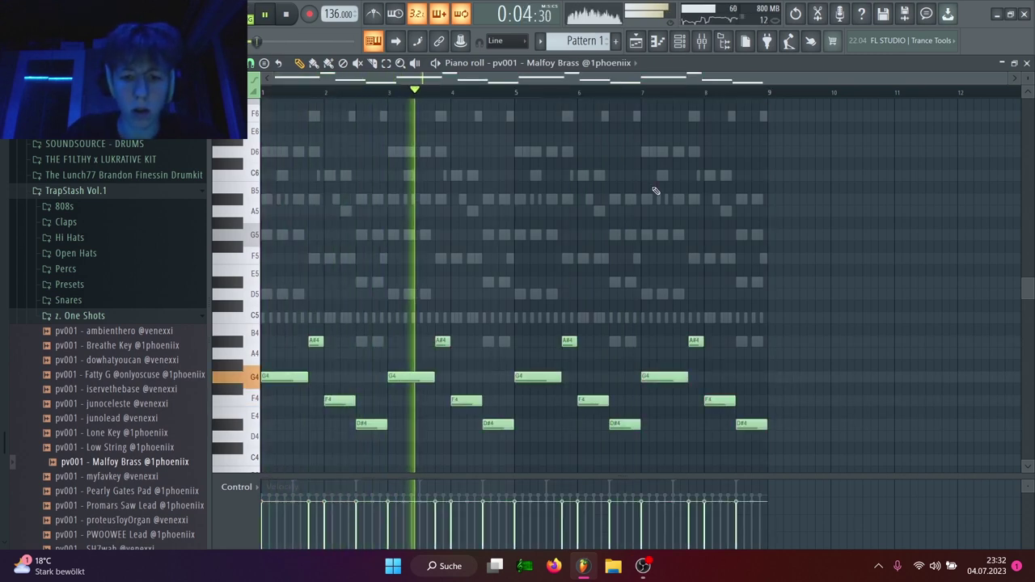
Transpose all Malfoy Brass notes up one octave, raise their velocity and close the piano roll.
key("ctrl+Up")
key("ctrl+a")
scroll(684, 343, "up", 1)
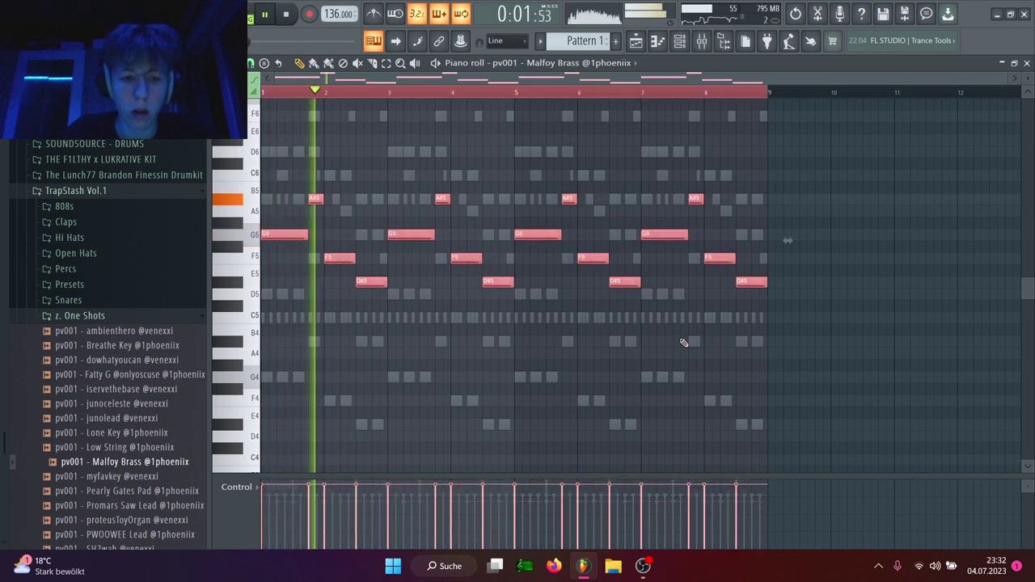
right_click(684, 343)
key("ctrl+a")
scroll(684, 343, "up", 2)
key("ctrl+d")
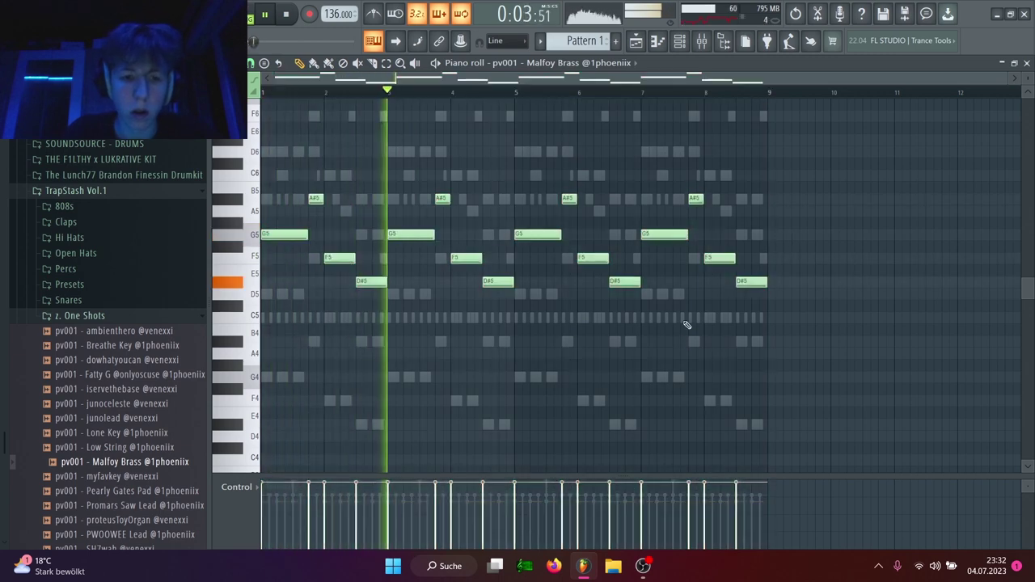
key("F7")
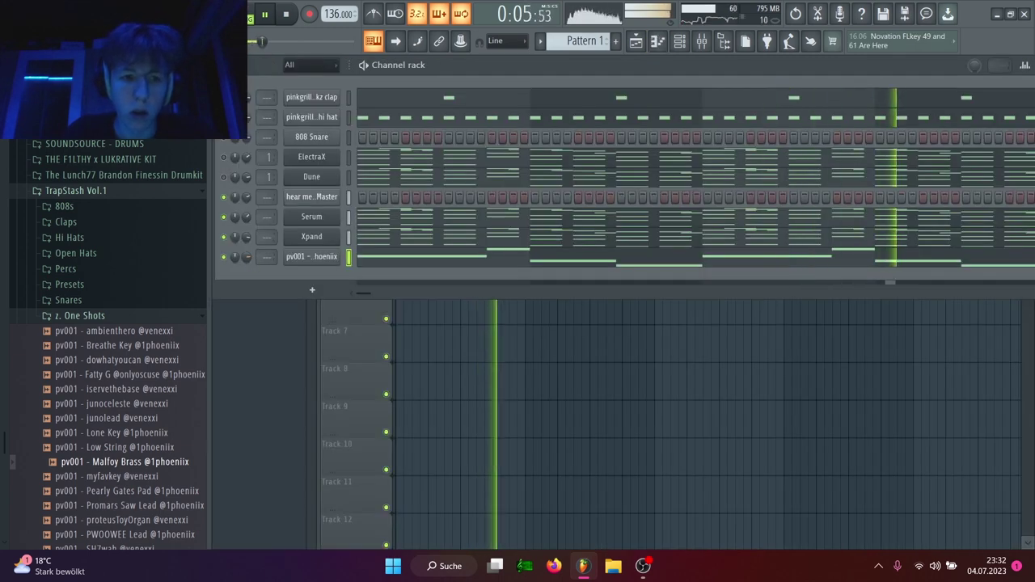
Add fx #heres_a_bell from the All The Way UP! Drum Kit as a new channel and enable its volume envelope.
scroll(137, 271, "up", 6)
scroll(138, 271, "up", 7)
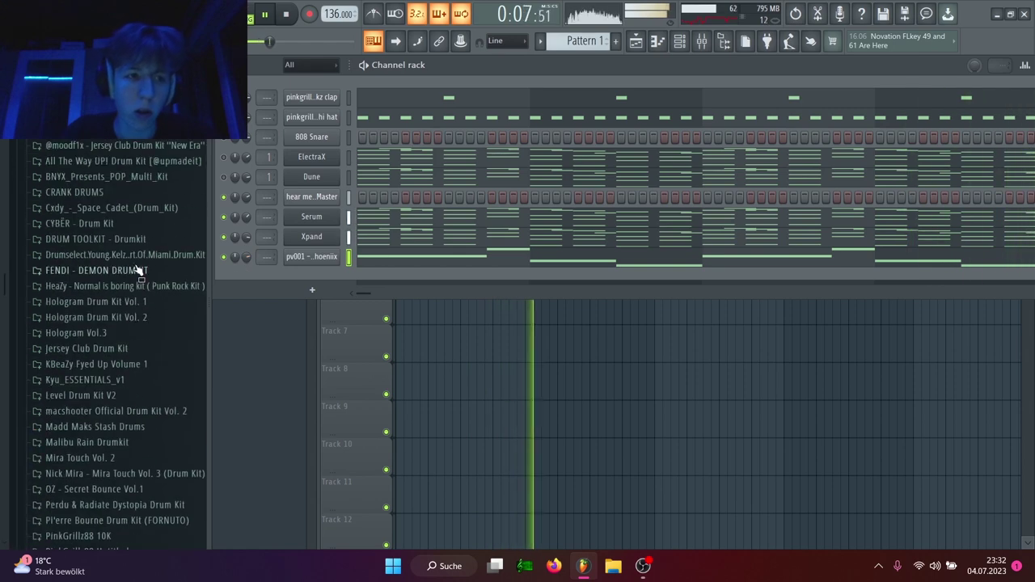
left_click(117, 165)
left_click(103, 210)
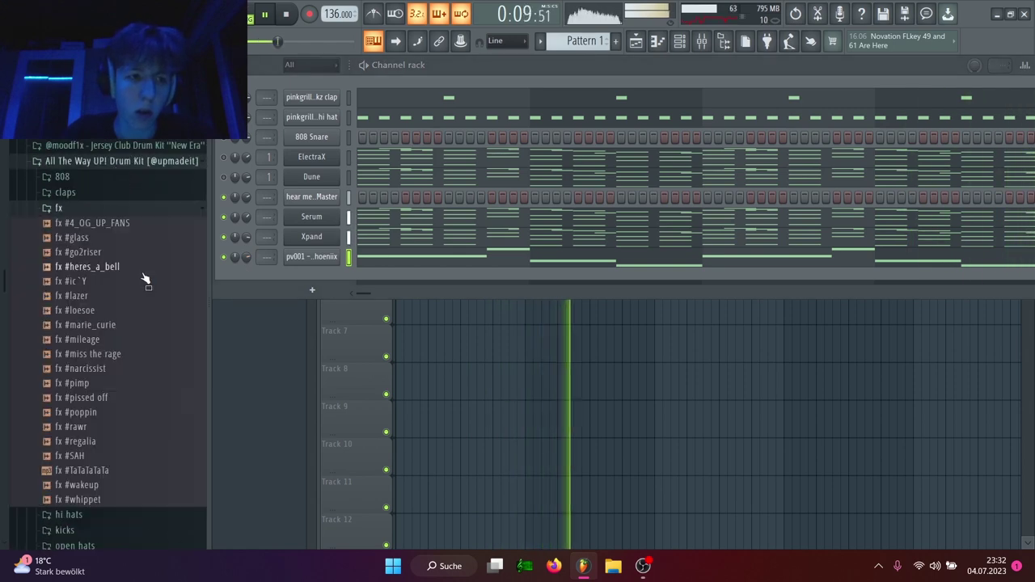
left_click_drag(311, 280, 310, 278)
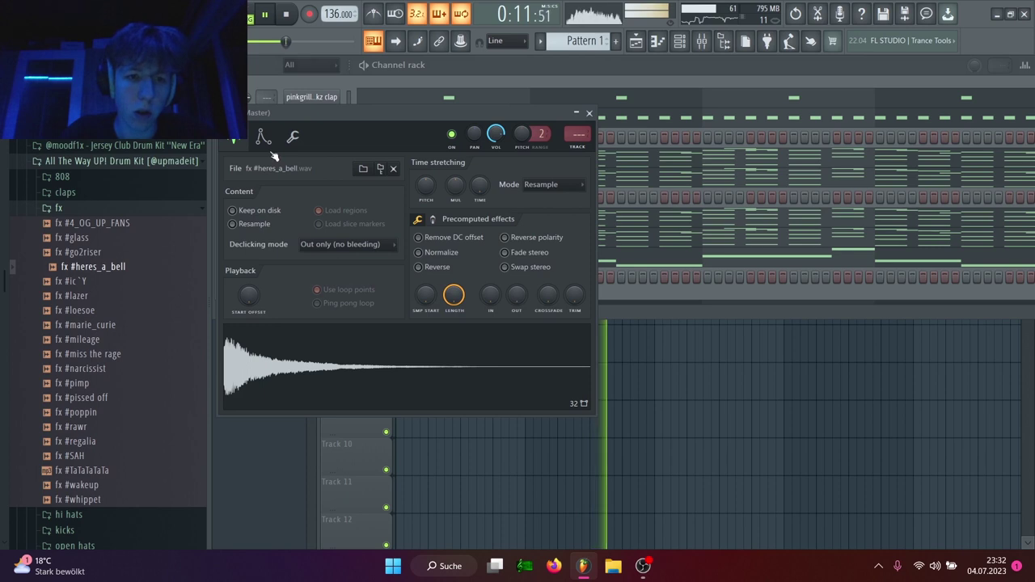
left_click(264, 138)
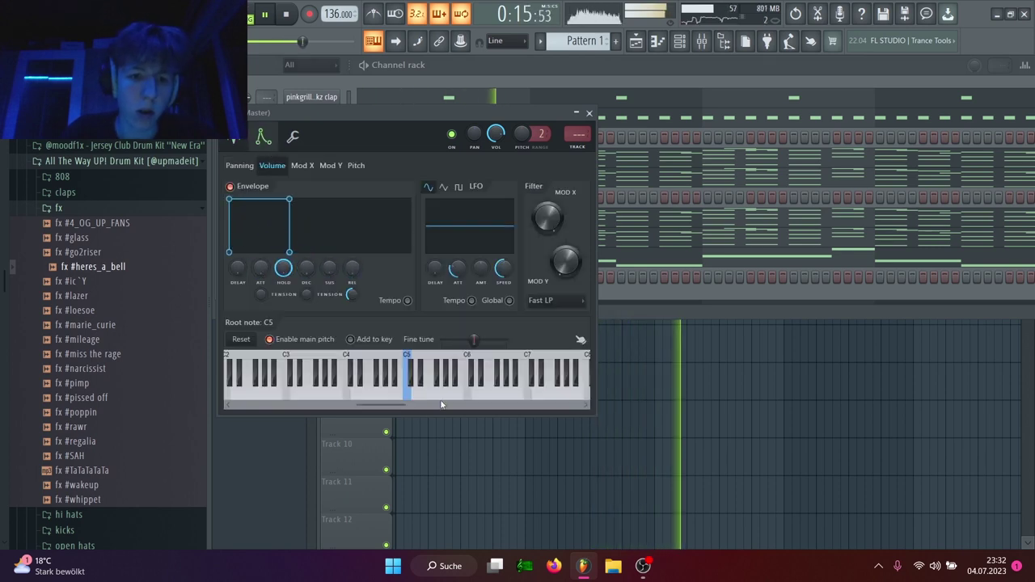
left_click(589, 112)
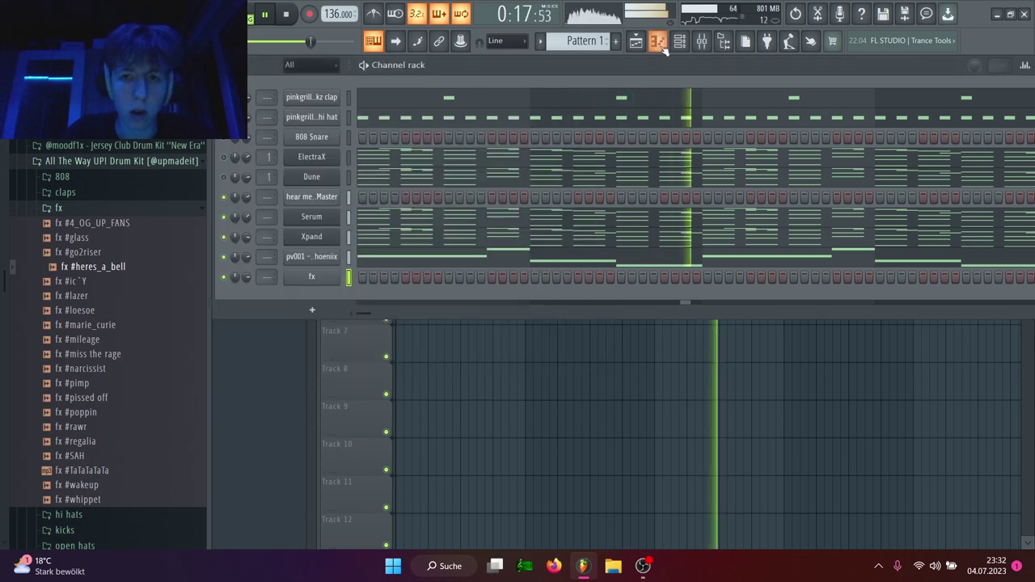
Enter three-beat G5 and A#5 notes for the bell in bar 1 and play them back.
key("F7")
left_click(266, 235)
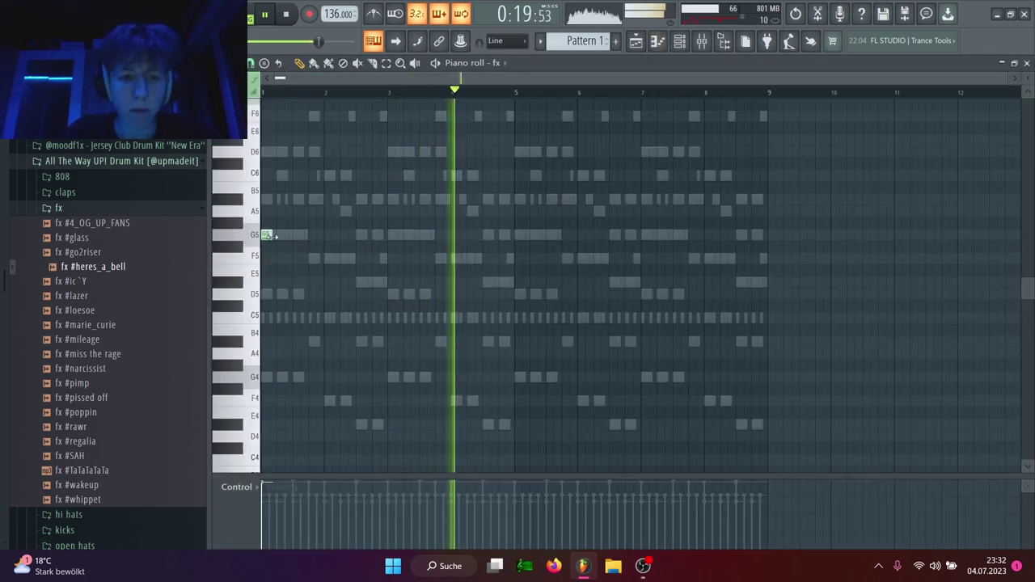
left_click_drag(272, 235, 310, 235)
left_click(314, 199)
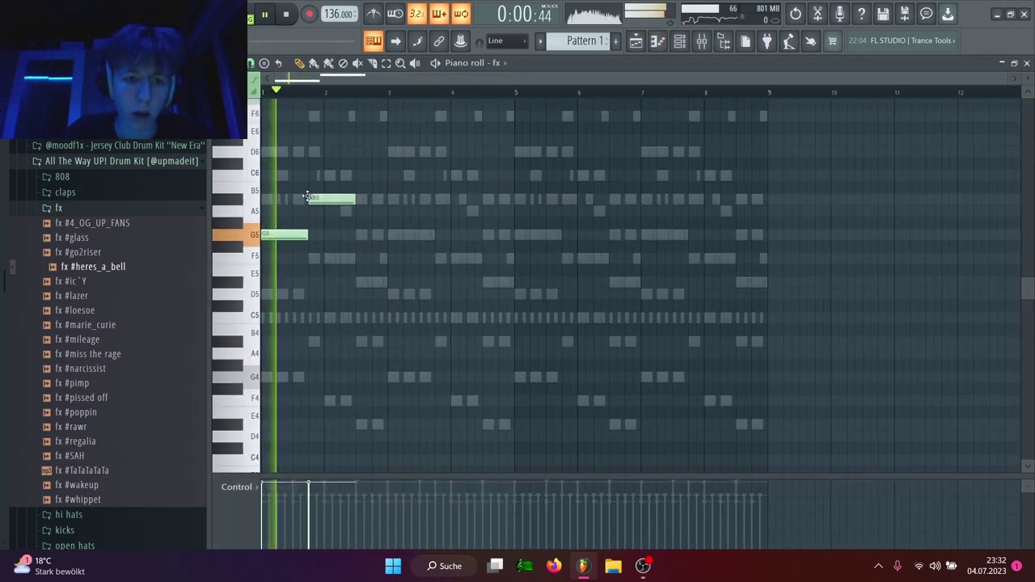
key("space")
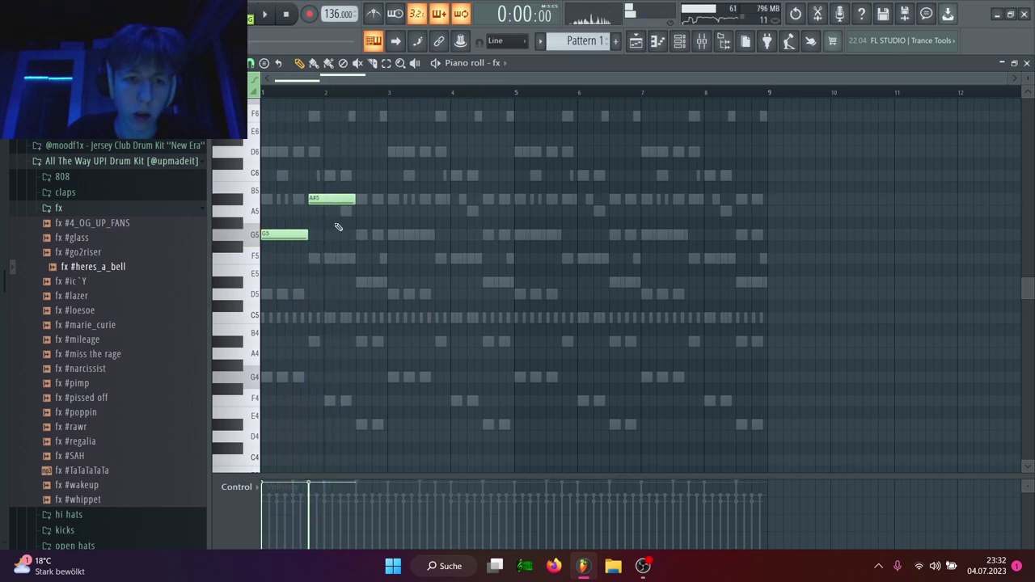
key("space")
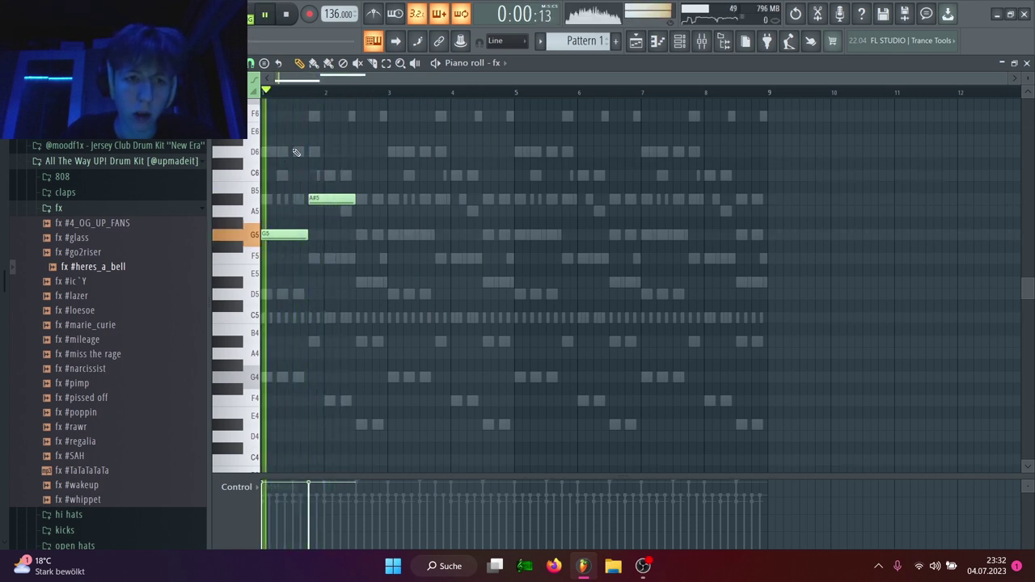
key("space")
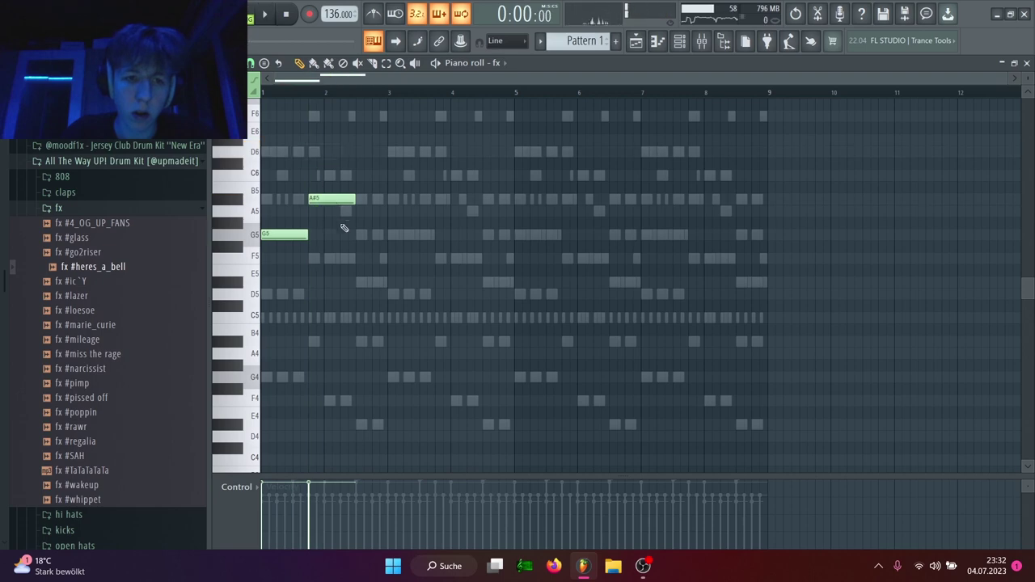
key("space")
Add an F5 note at the start of bar 2 and a G5 note on its third beat.
left_click(346, 211)
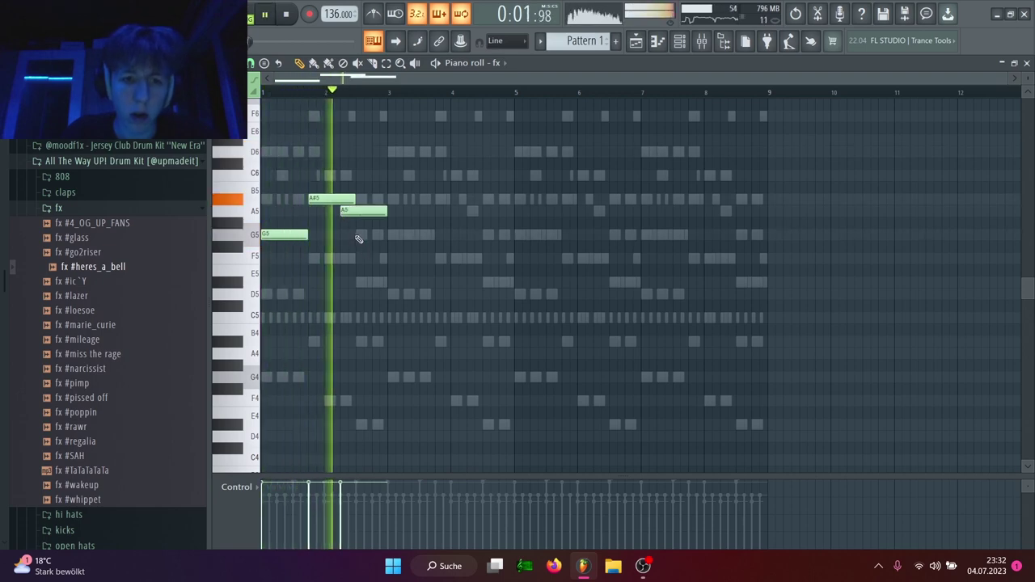
left_click(359, 237)
key("space")
key("space")
left_click_drag(359, 211, 343, 260)
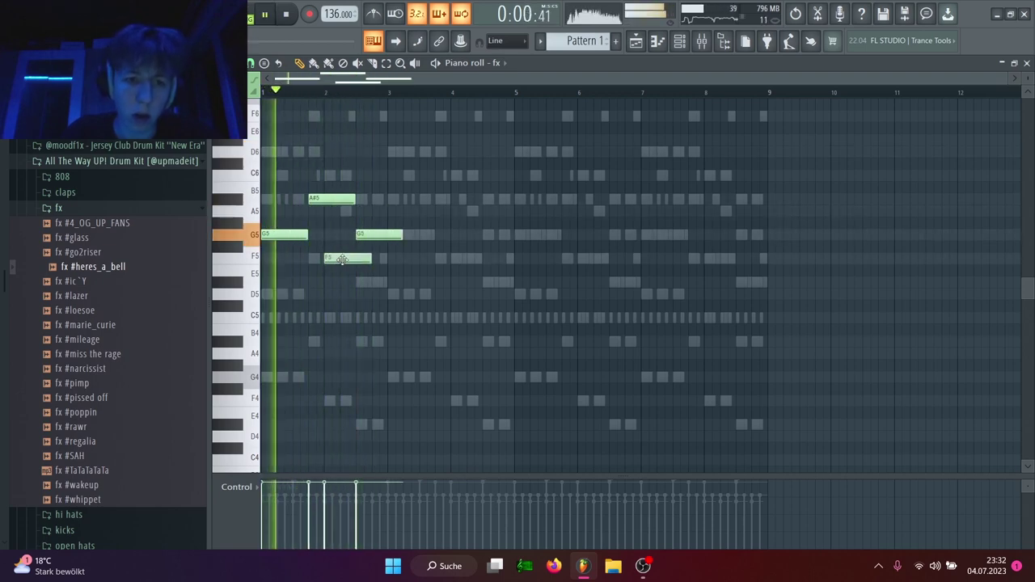
Try an extra A5 note between the F5 and G5 notes in bar 2 of the bell melody.
left_click(346, 211)
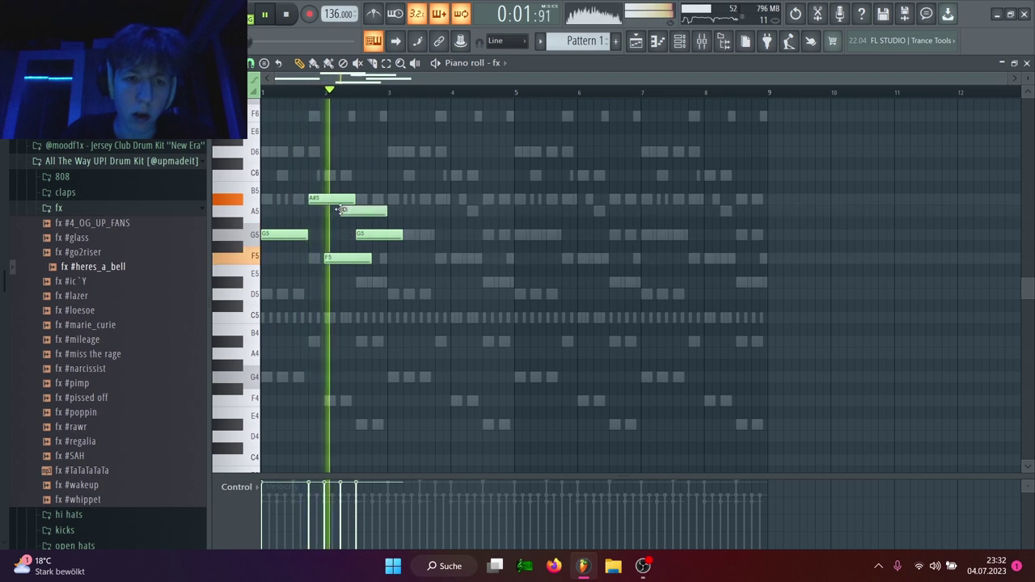
key("space")
right_click(384, 212)
key("space")
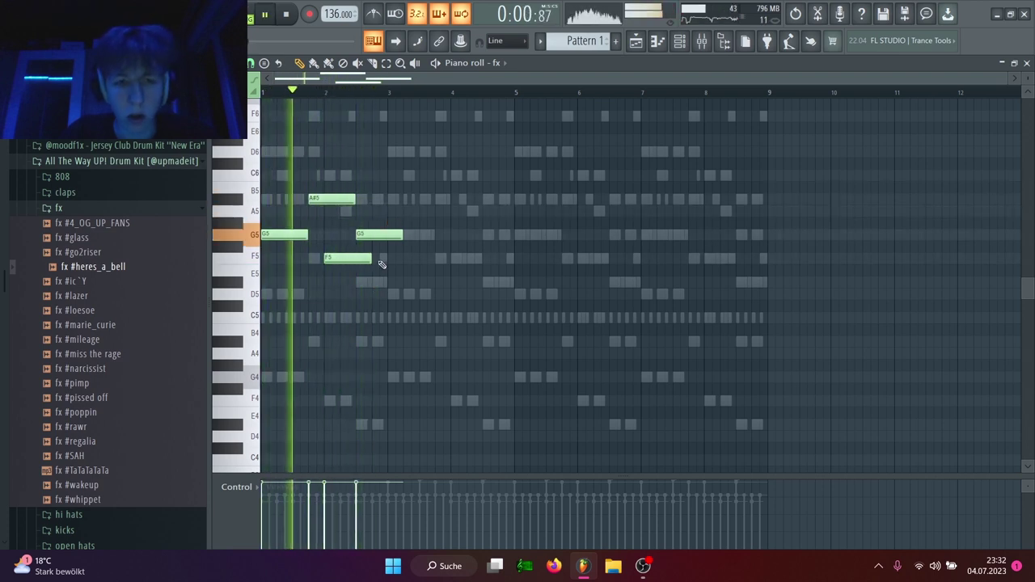
Add an F5 note on the last beat of bar 2 and trim the bell notes legato so none overlap.
left_click(380, 259)
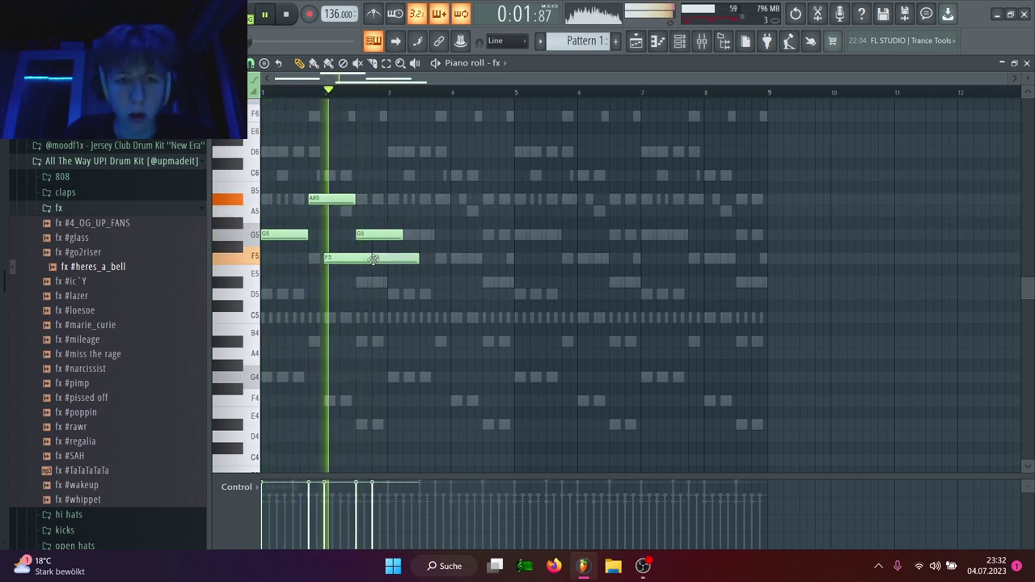
left_click(393, 200)
key("ctrl+l")
key("space")
right_click(393, 201)
key("space")
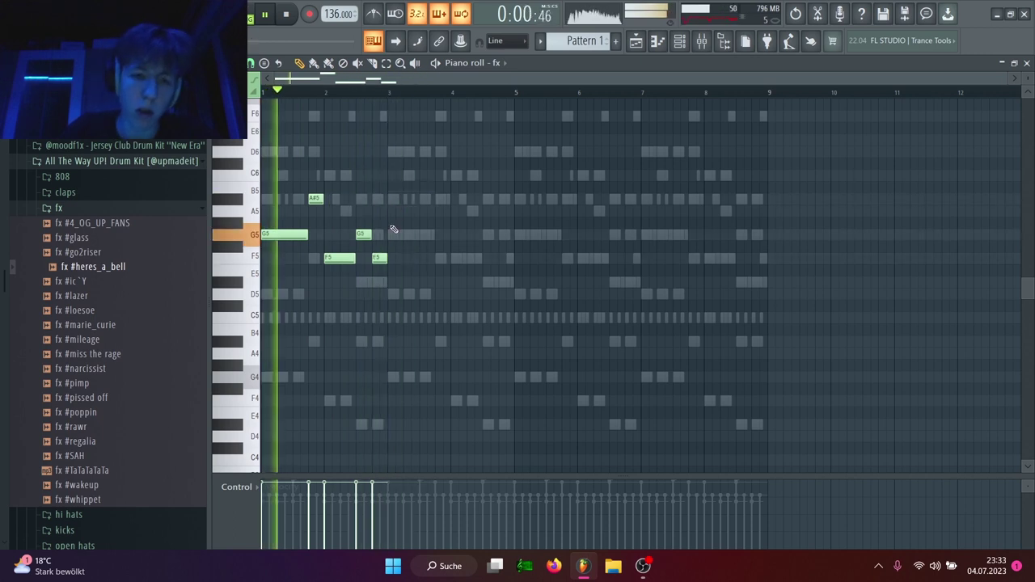
Raise the last F5 note of bar 2 to A#5 and duplicate the two-bar bell melody to fill eight bars.
left_click_drag(379, 258, 379, 200)
key("ctrl+b")
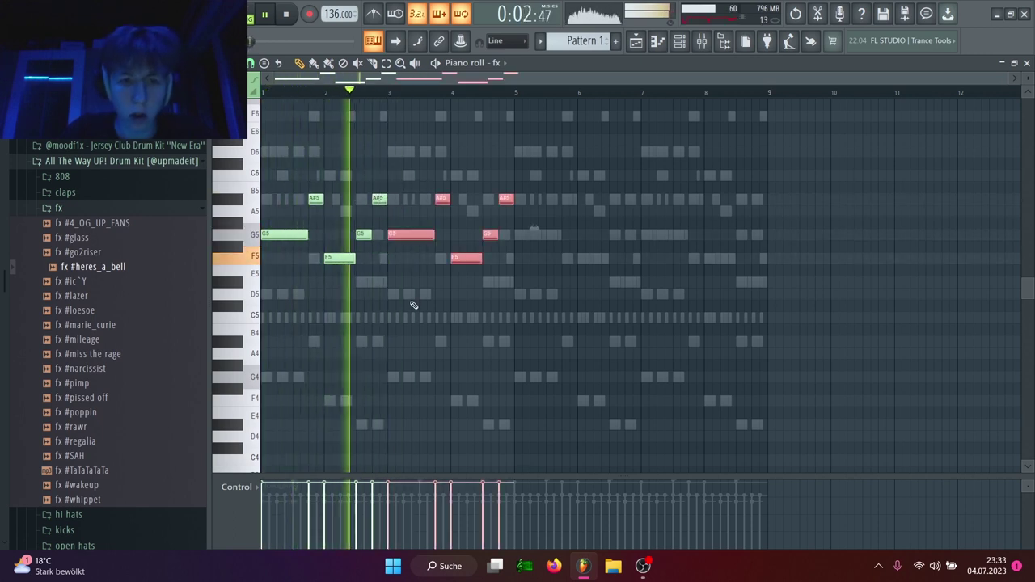
key("ctrl+a")
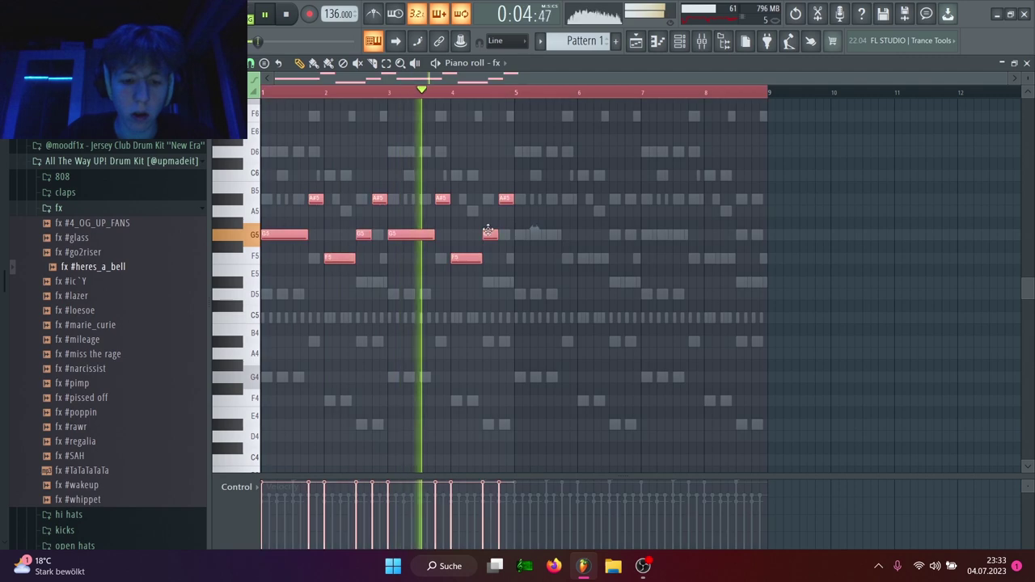
key("ctrl+d")
key("ctrl+b")
Slightly randomize the velocity of all the bell notes.
key("ctrl+a")
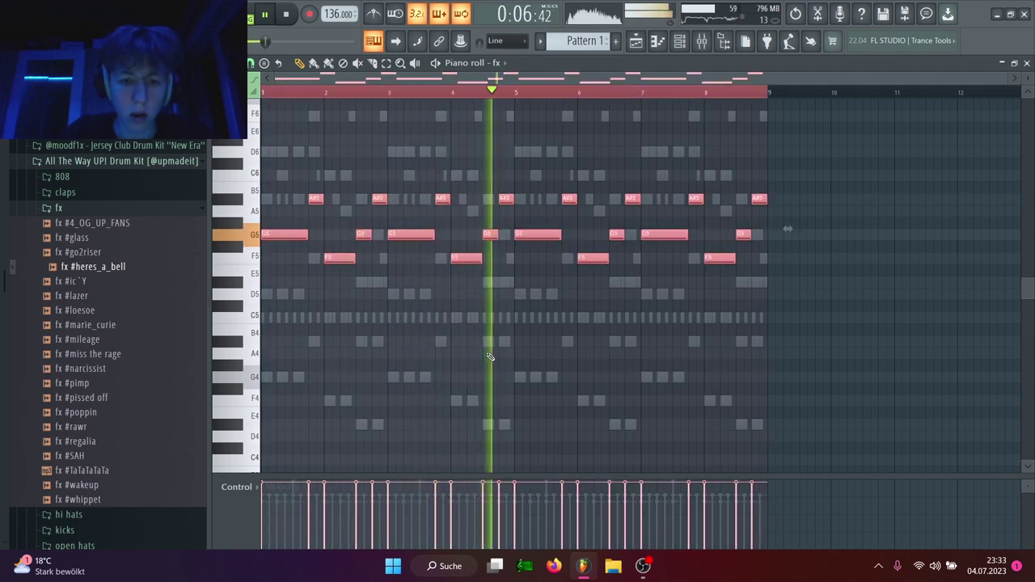
key("alt+r")
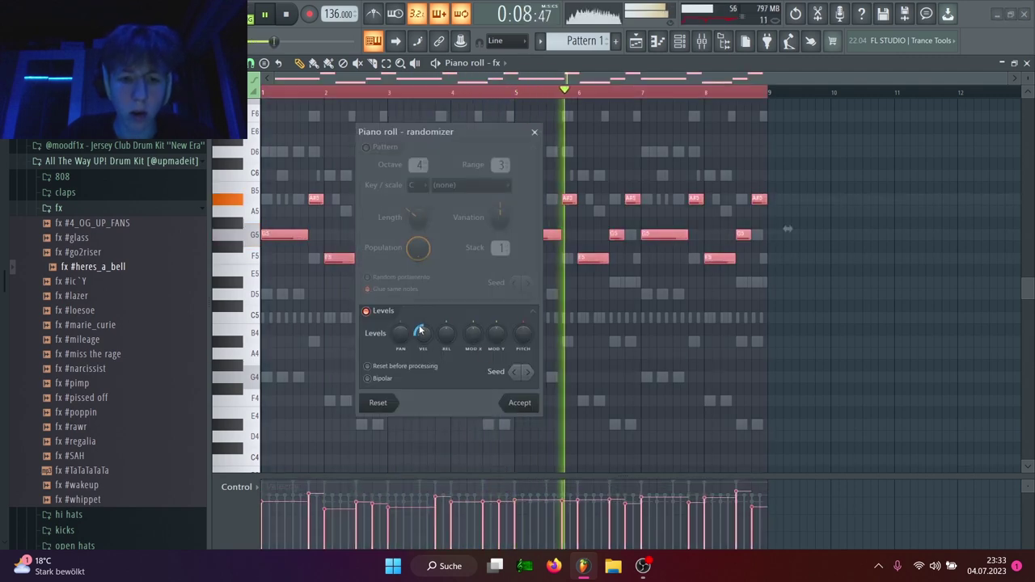
left_click(518, 403)
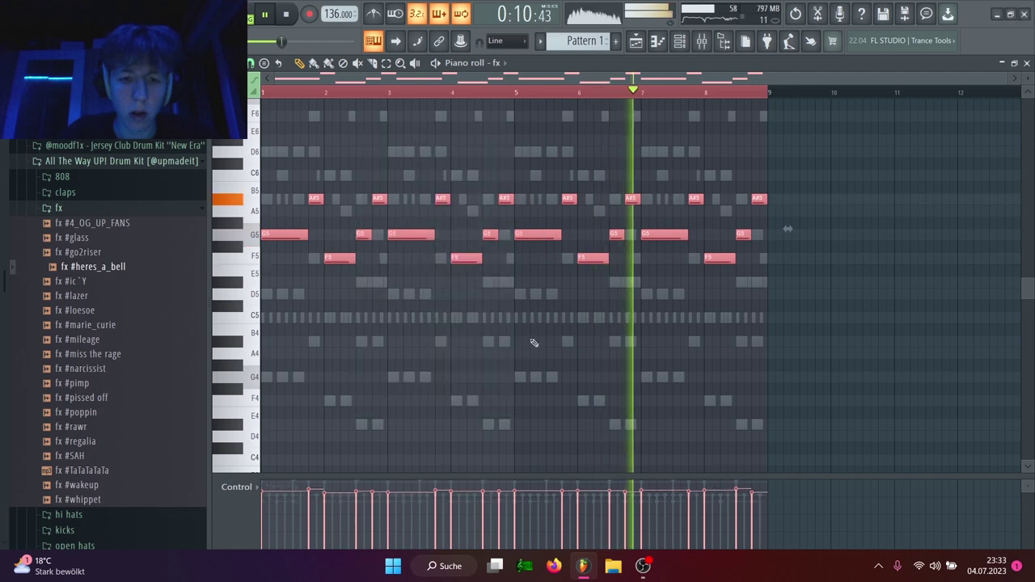
key("ctrl+d")
Add an FL Keys channel to the pattern and close its plugin window.
left_click(658, 42)
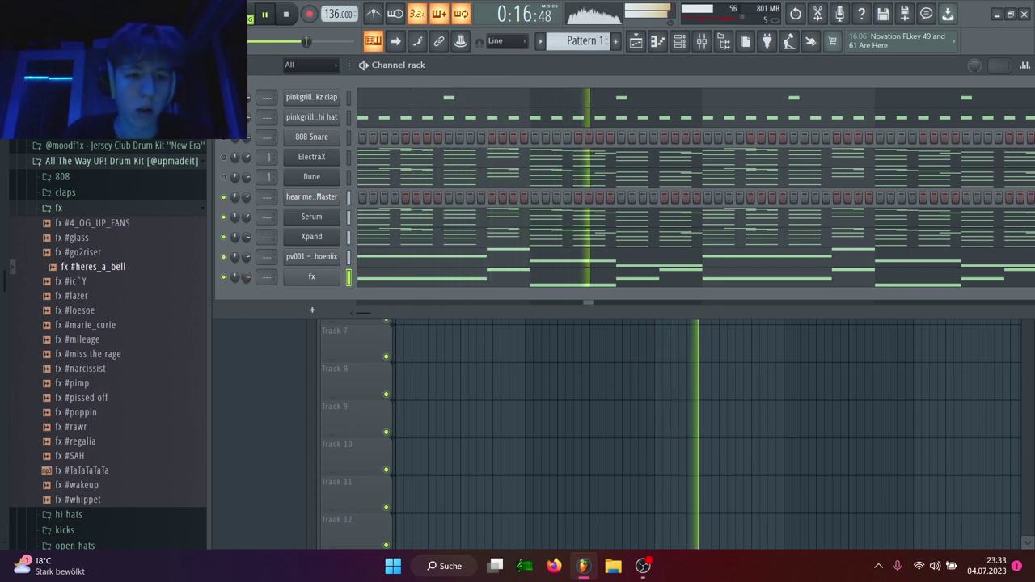
left_click(314, 309)
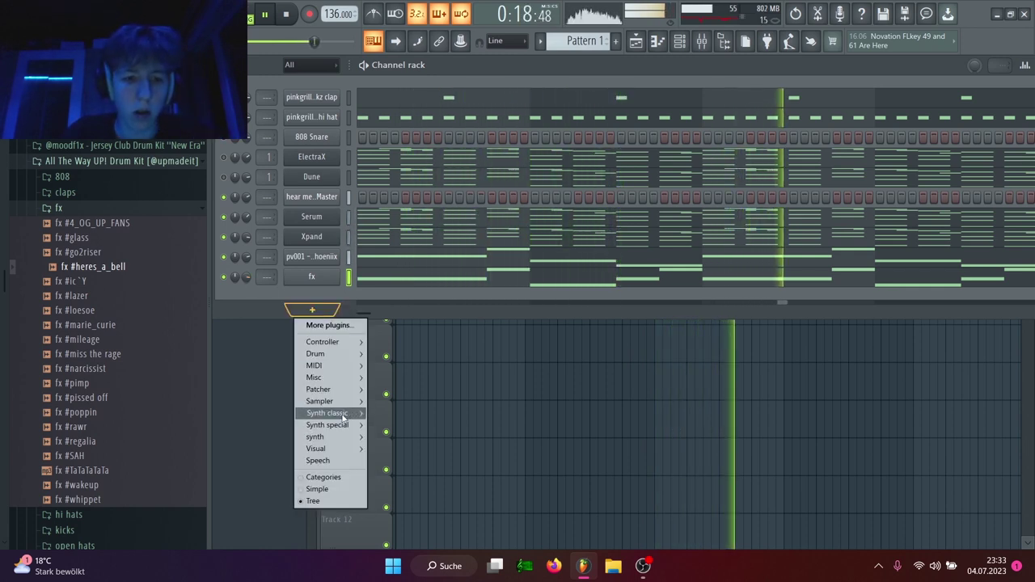
mouse_move(329, 378)
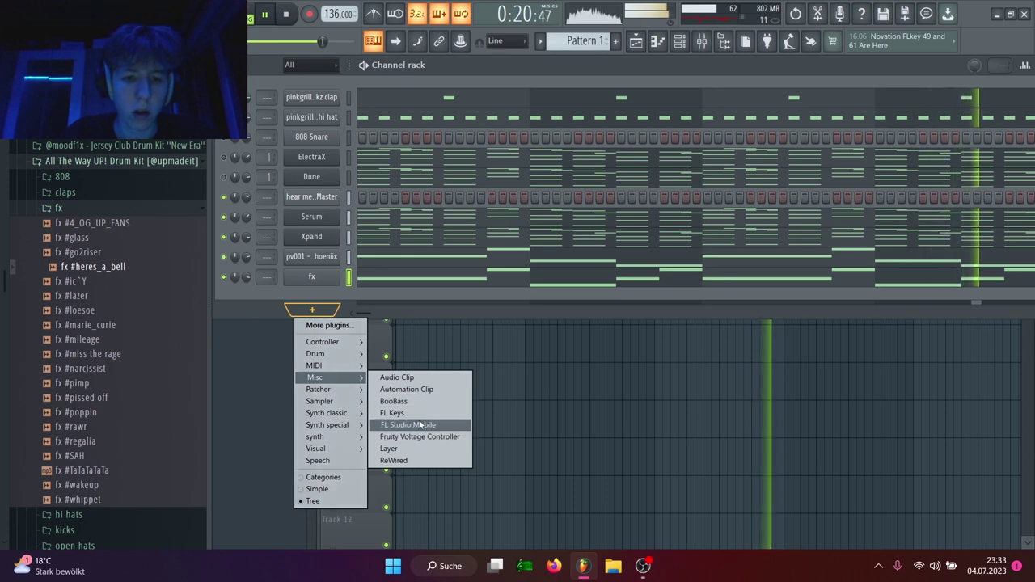
left_click(397, 412)
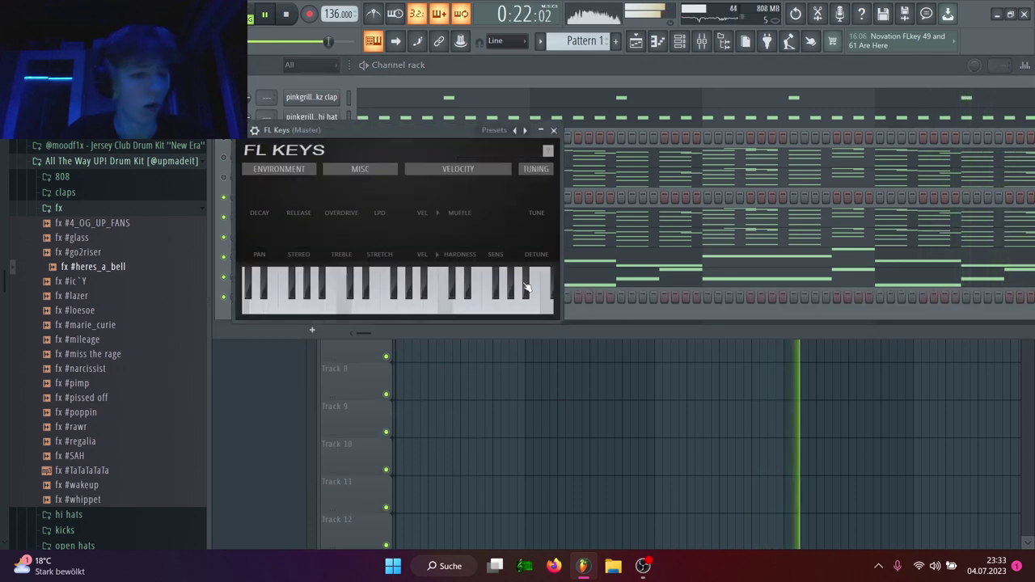
left_click(554, 131)
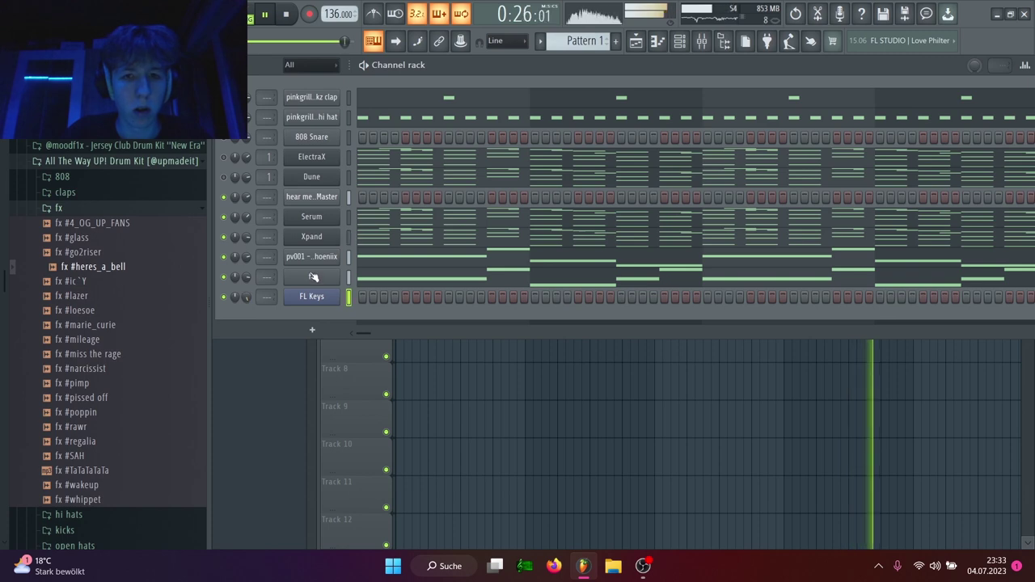
Dump the recently played FL Keys notes from the score log into Pattern 1, merging them with its content.
scroll(429, 324, "up", 4)
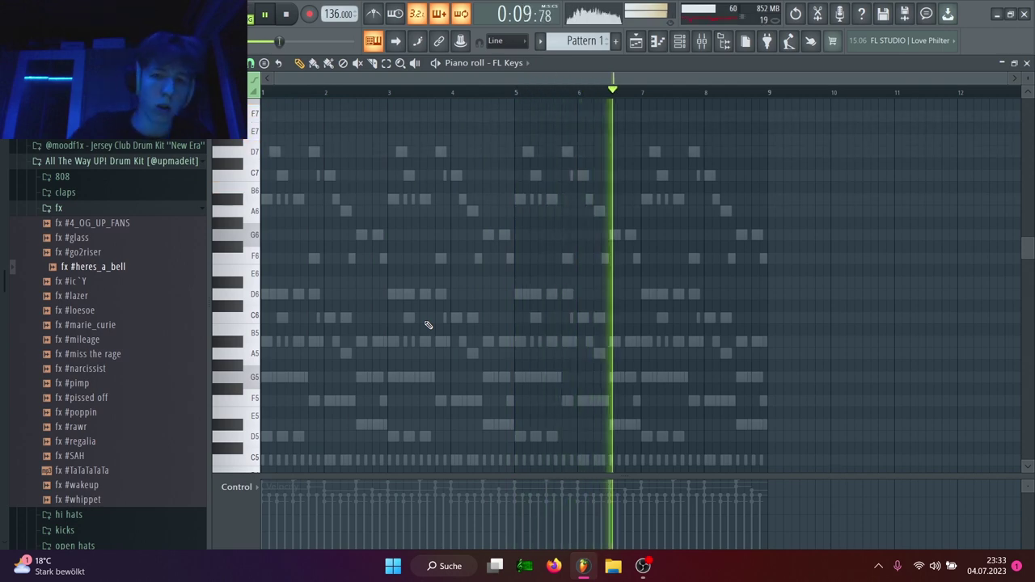
left_click(658, 41)
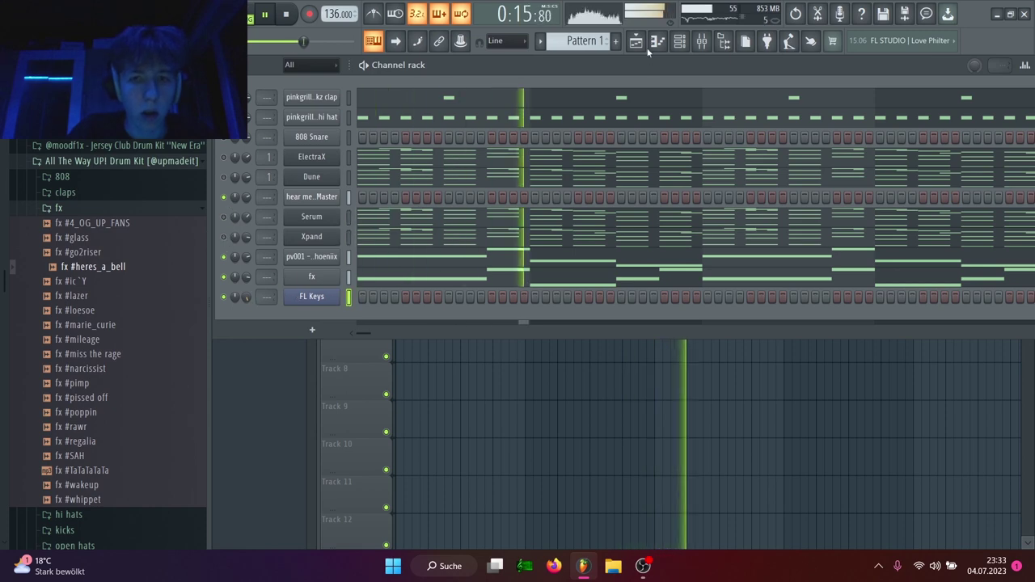
key("F7")
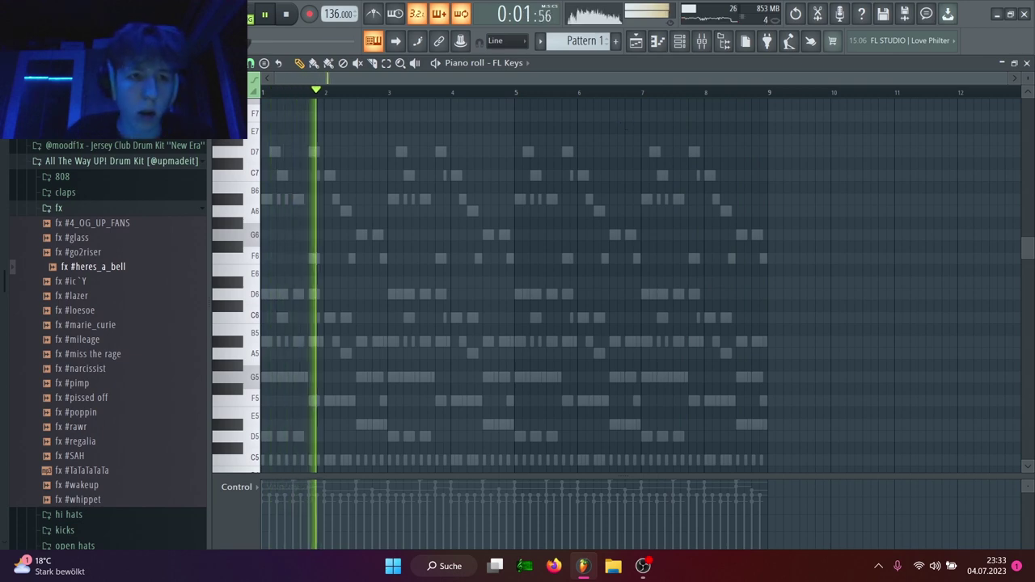
left_click(168, 14)
mouse_move(263, 136)
left_click(315, 136)
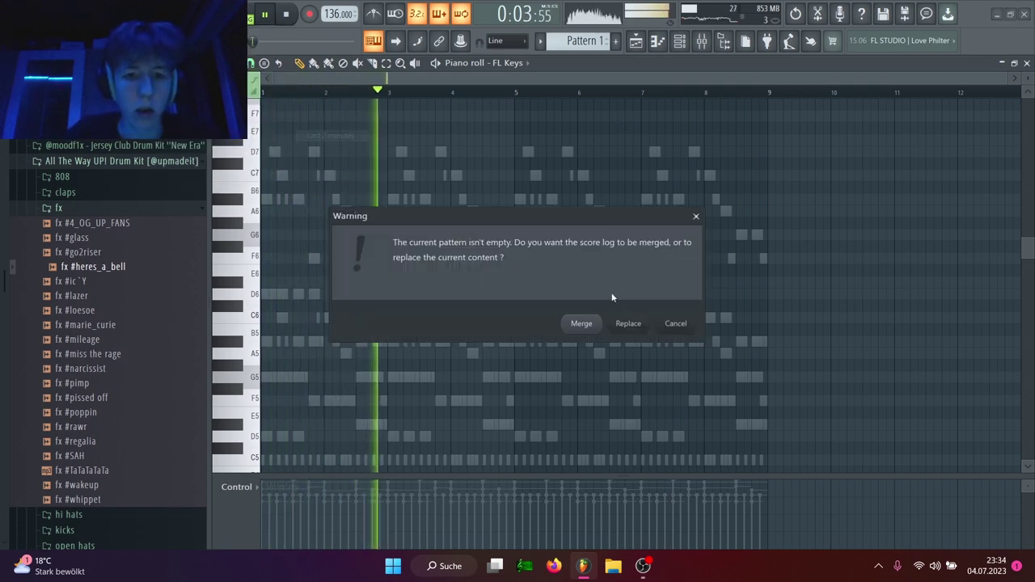
left_click(582, 325)
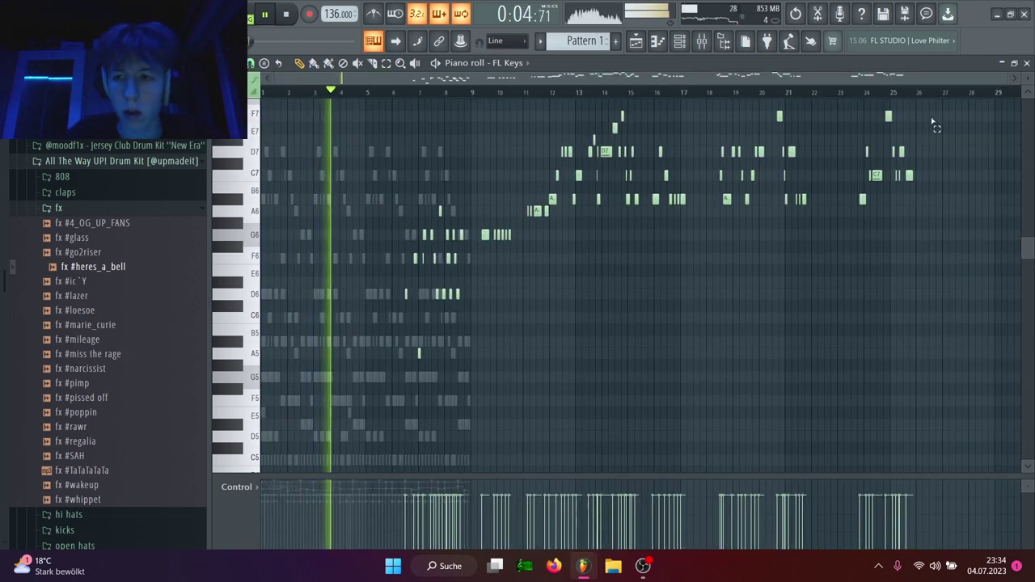
Copy a two-bar phrase from the dumped notes, undo the dump and place the phrase at the start of bar 1.
key("ctrl+c")
key("ctrl+z")
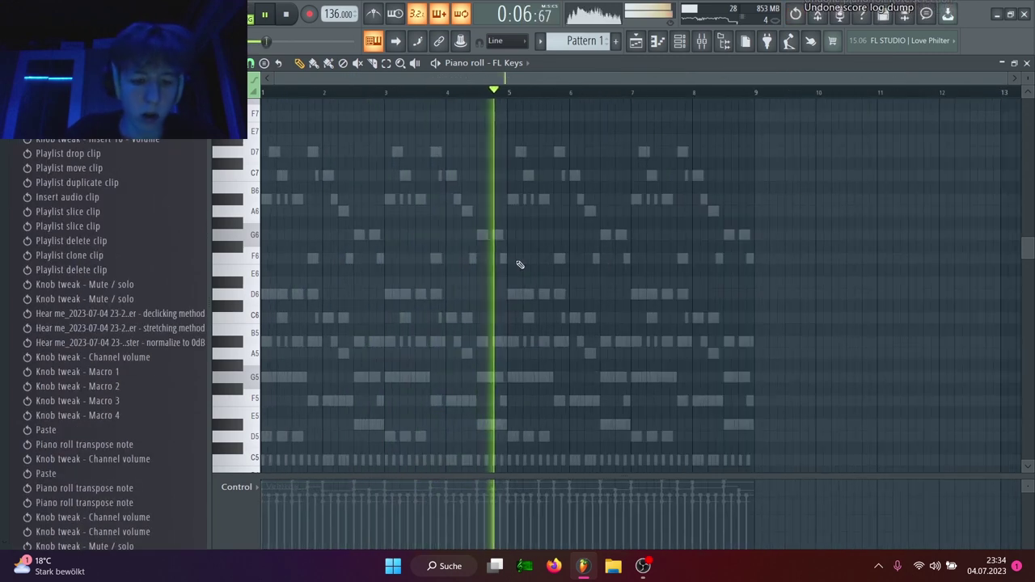
key("ctrl+v")
key("space")
left_click_drag(323, 201, 249, 200)
Raise the velocity of all the pasted FL Keys notes.
key("ctrl+a")
scroll(427, 254, "up", 7)
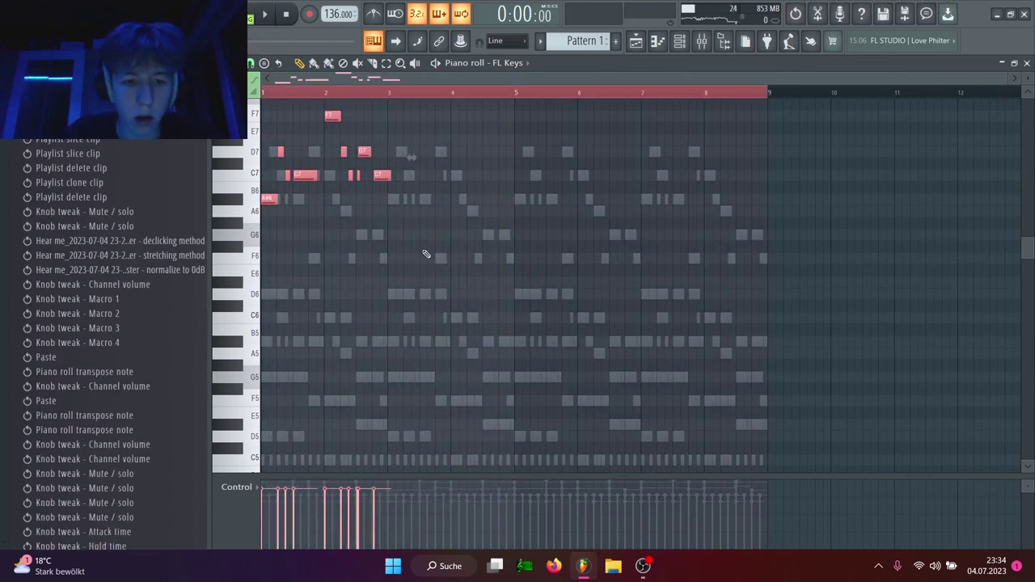
key("ctrl+d")
Play the pattern and unmute the Xpand and Serum channels.
key("space")
left_click(658, 42)
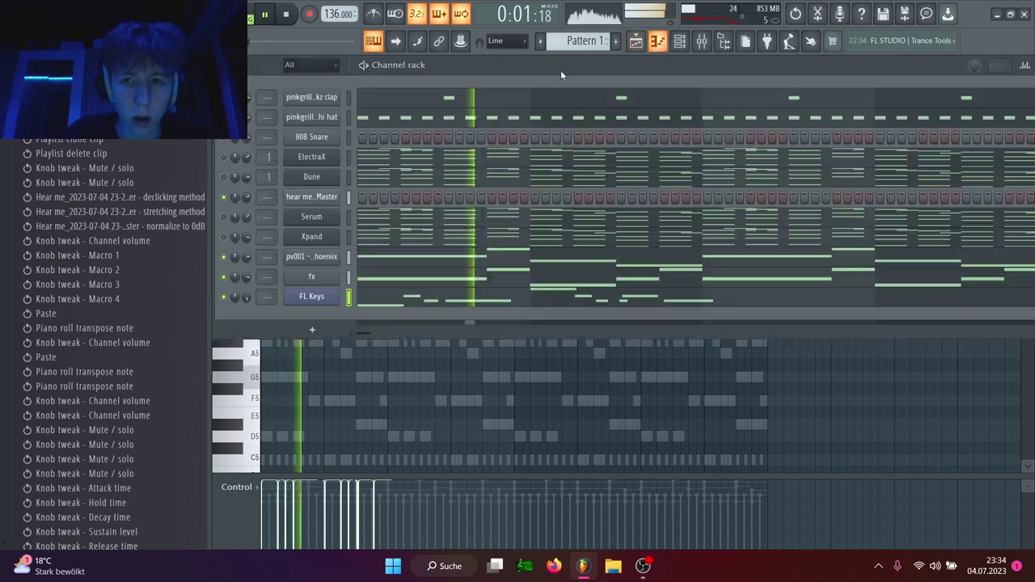
left_click(225, 237)
left_click(225, 218)
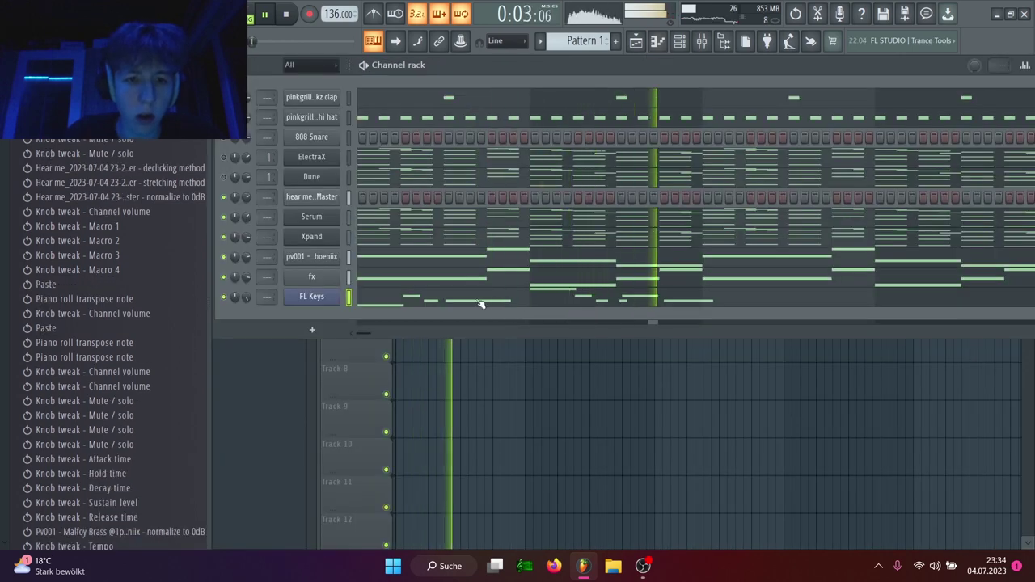
Quantize the FL Keys notes to the grid and play the pattern from the start.
left_click(481, 302)
key("space")
key("space")
scroll(265, 185, "up", 6)
scroll(269, 186, "down", 1)
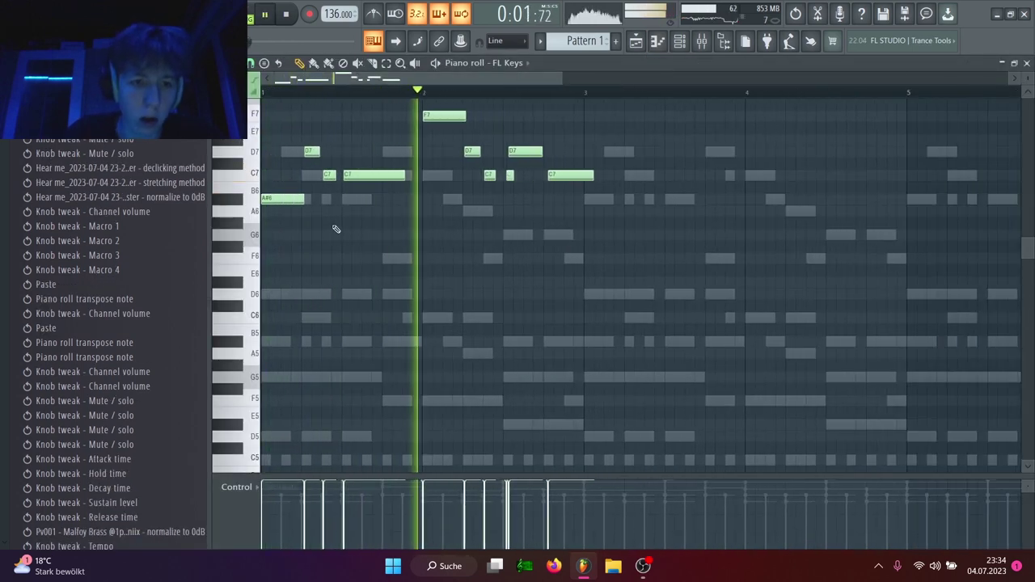
key("ctrl+q")
key("ctrl+q")
key("space")
key("space")
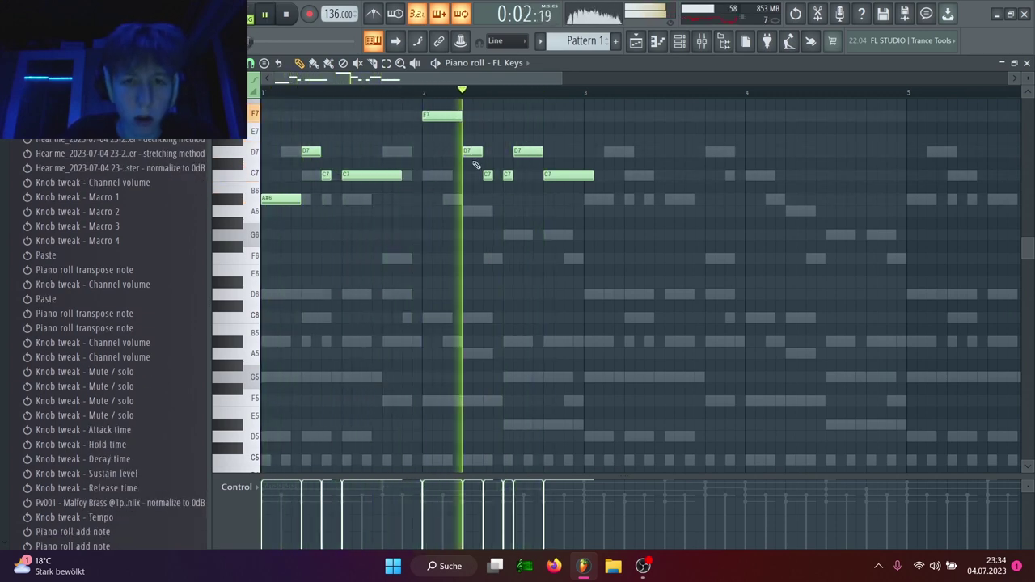
Nudge the second D7 note in bar 2 slightly earlier and shorten the last C7 note to end with the bar.
left_click(531, 149)
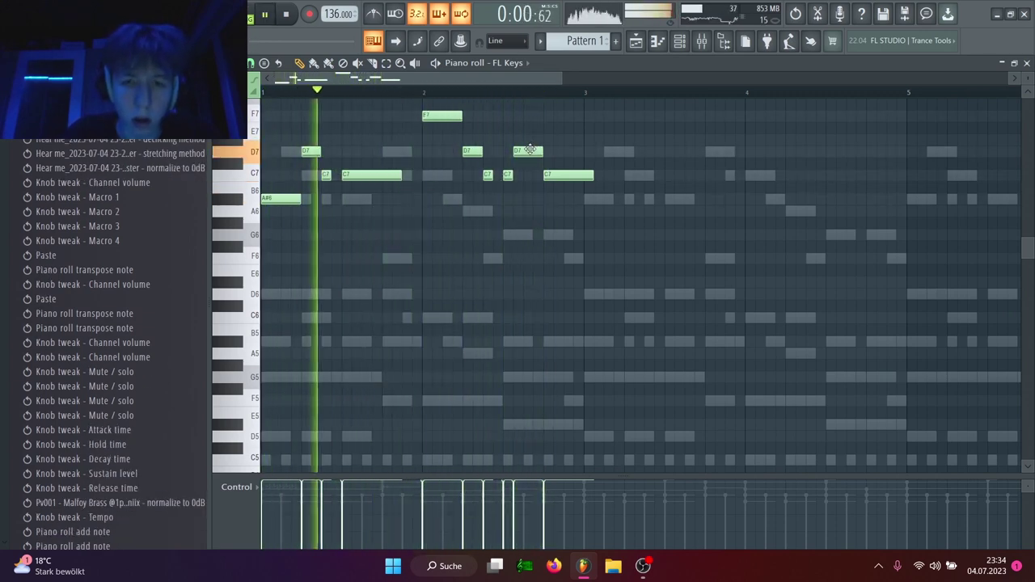
left_click_drag(530, 149, 522, 150)
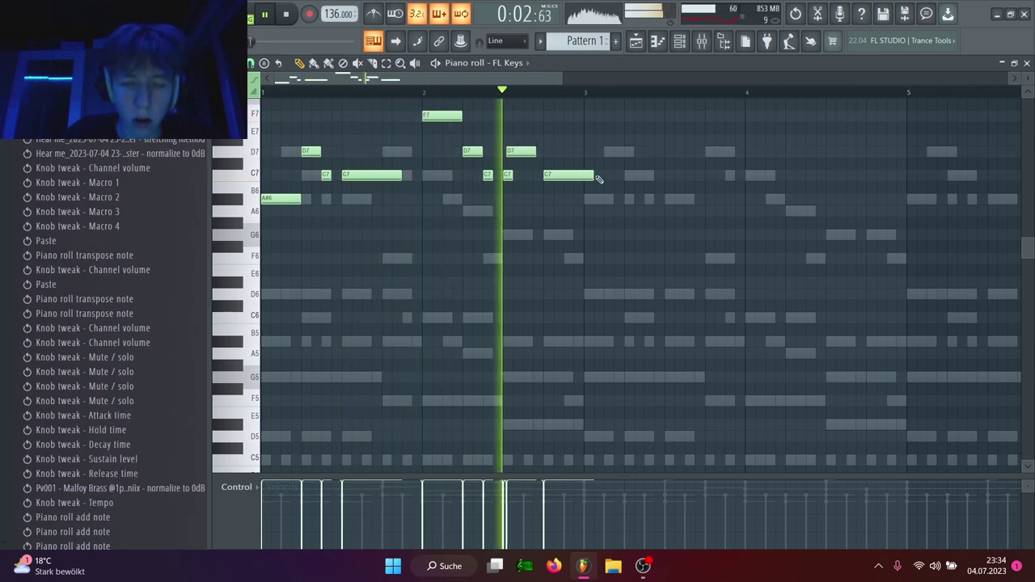
left_click_drag(597, 175, 576, 189)
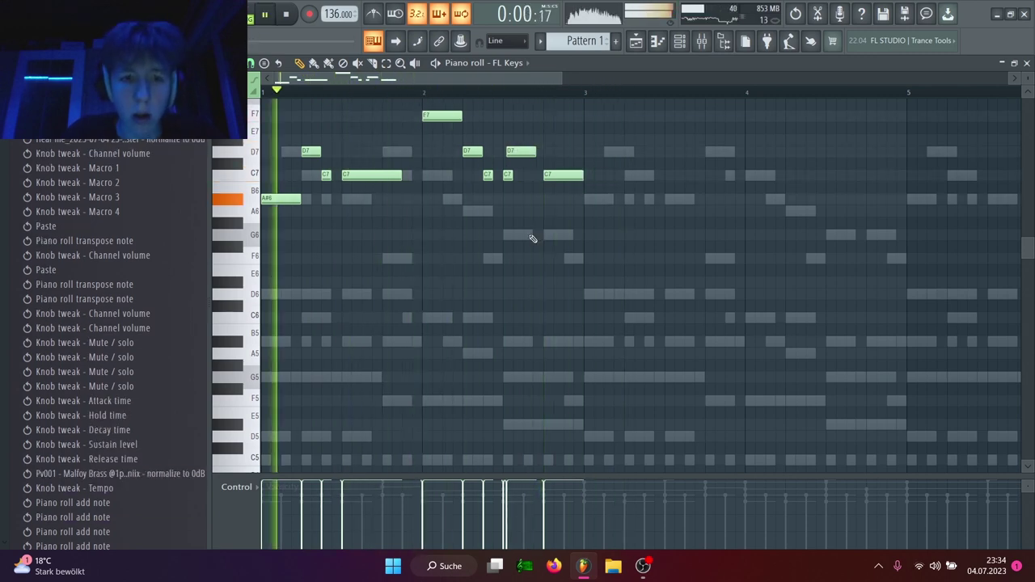
Duplicate the two-bar FL Keys melody to fill eight bars and lower the velocity of all its notes.
key("ctrl+b")
scroll(475, 313, "down", 3)
key("ctrl+b")
key("ctrl+b")
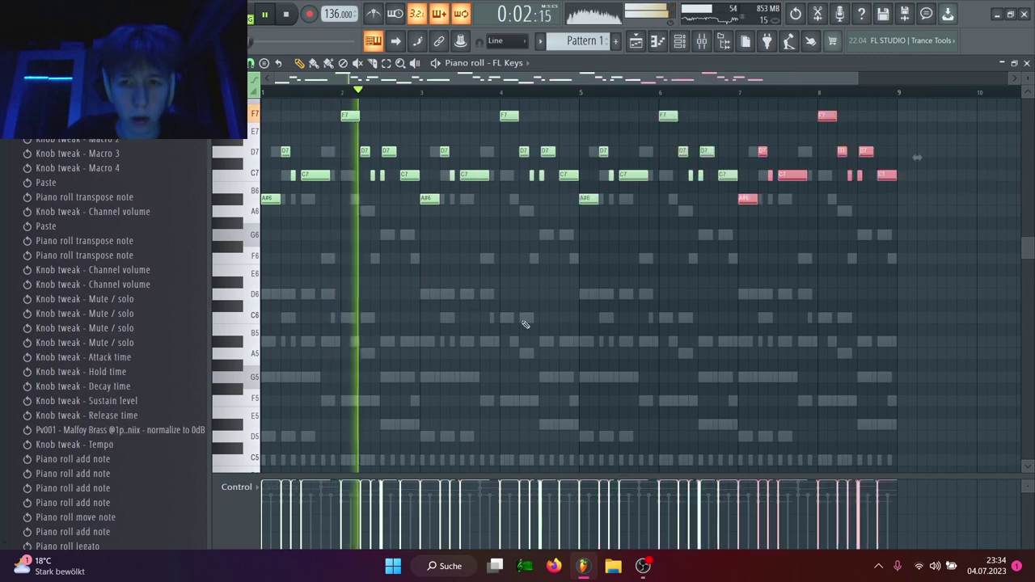
key("ctrl+d")
key("ctrl+a")
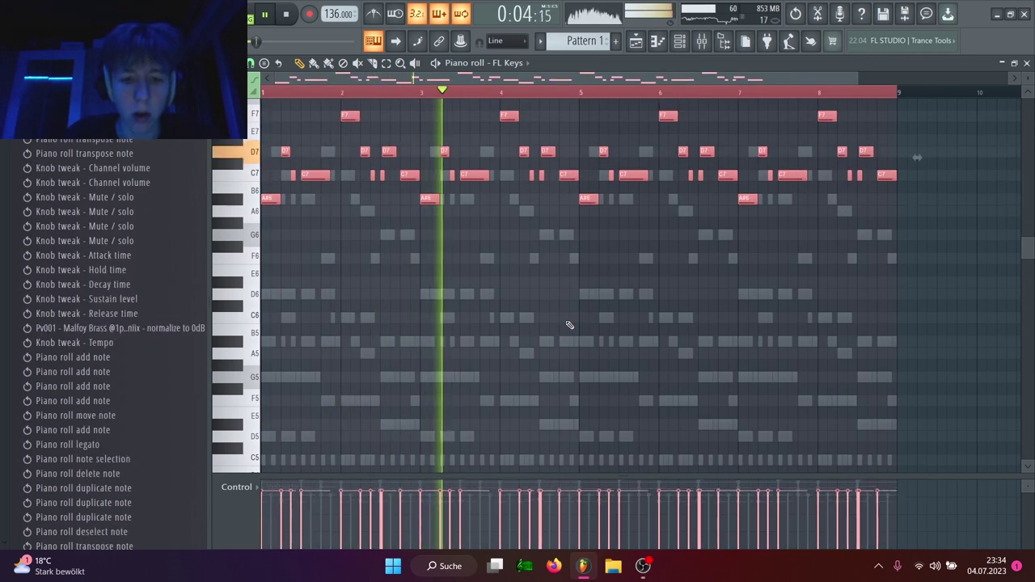
key("ctrl+d")
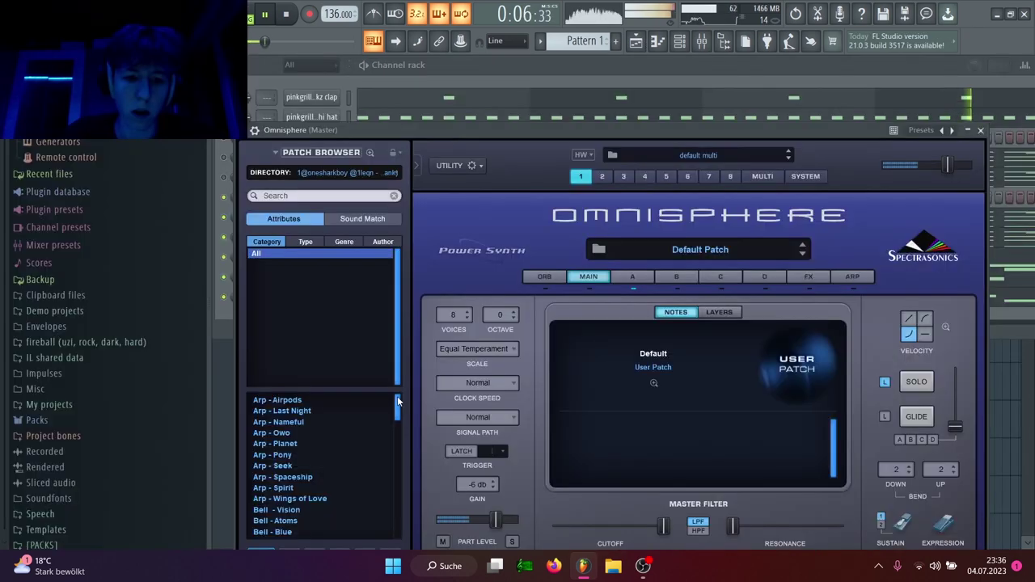
Audition lead patches from the Oxygen bank in Omnisphere, including Lead - Voice, and load Lead - Enigma.
scroll(396, 517, "down", 10)
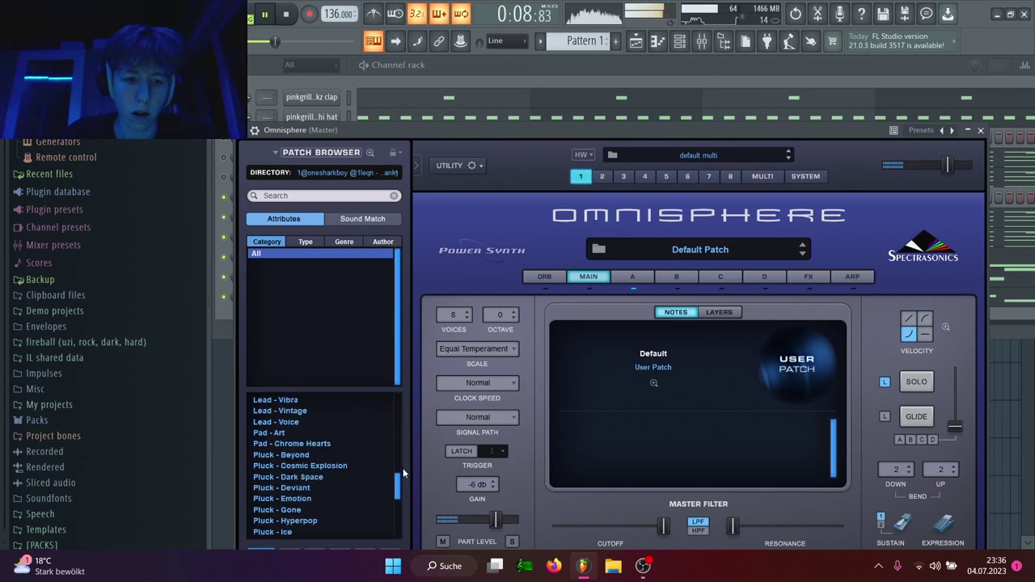
scroll(330, 462, "up", 3)
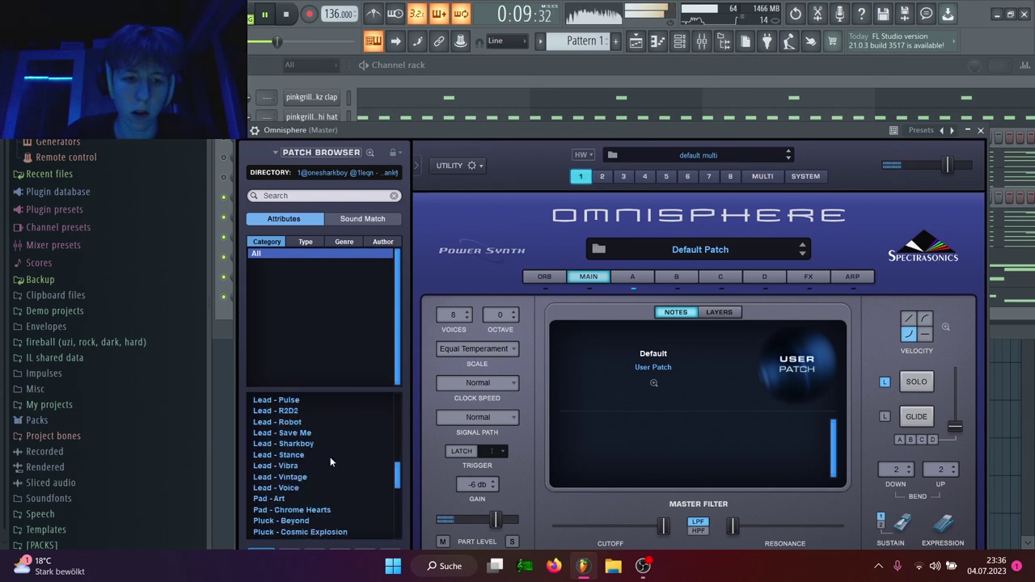
left_click(291, 487)
scroll(307, 444, "up", 3)
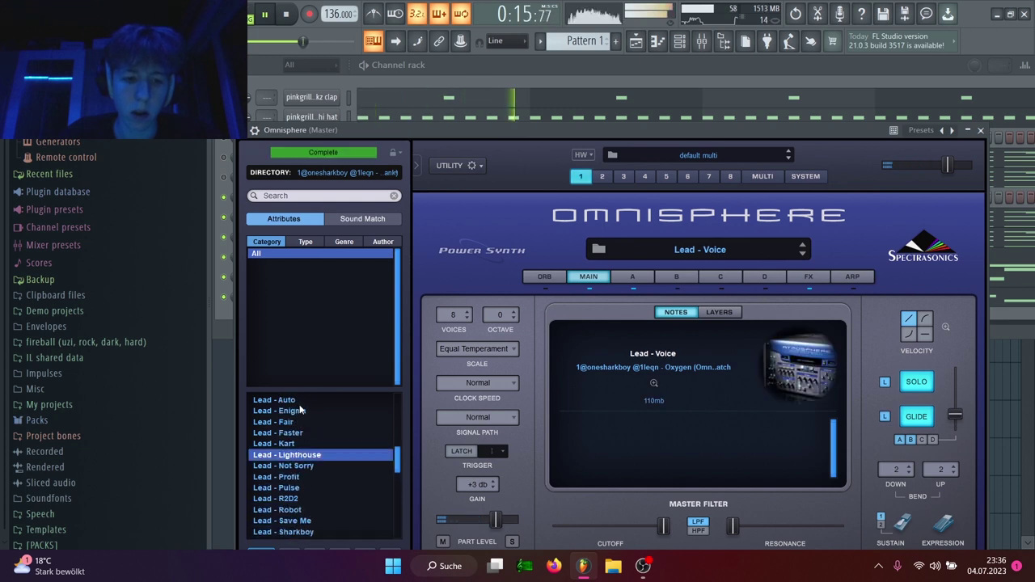
left_click(300, 406)
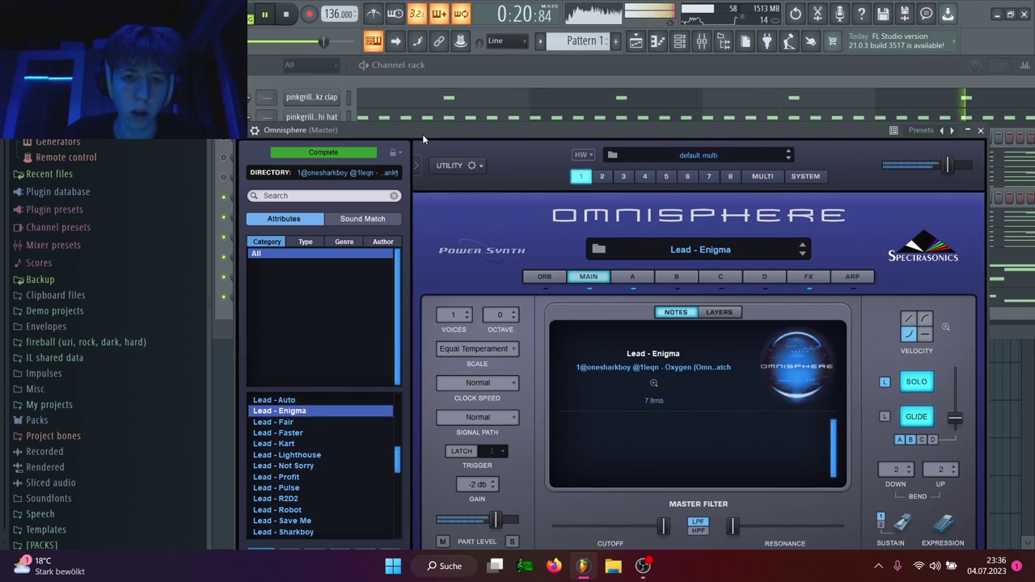
Look through Omnisphere's user directories without switching banks and close the plugin window.
left_click(377, 173)
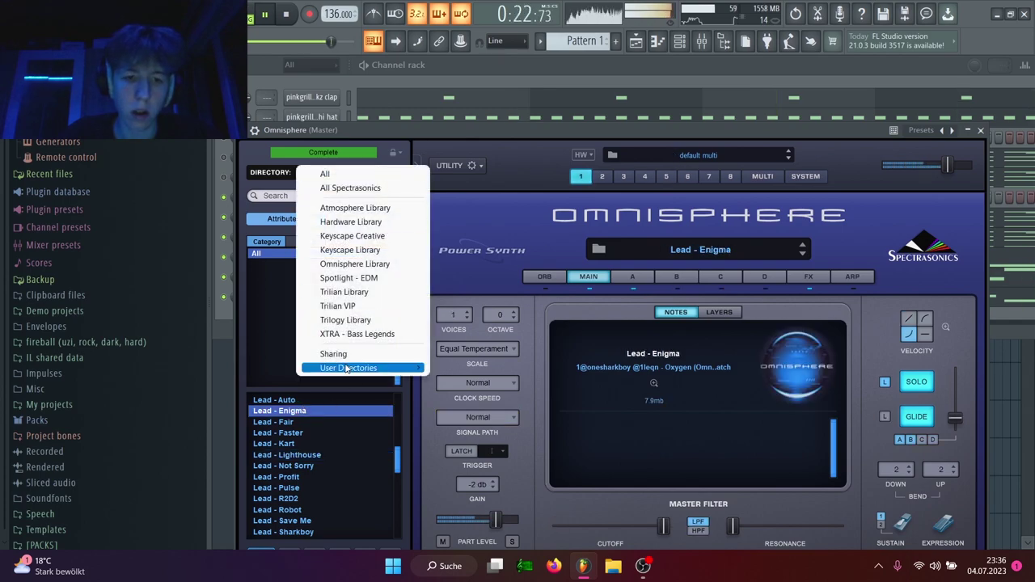
mouse_move(348, 370)
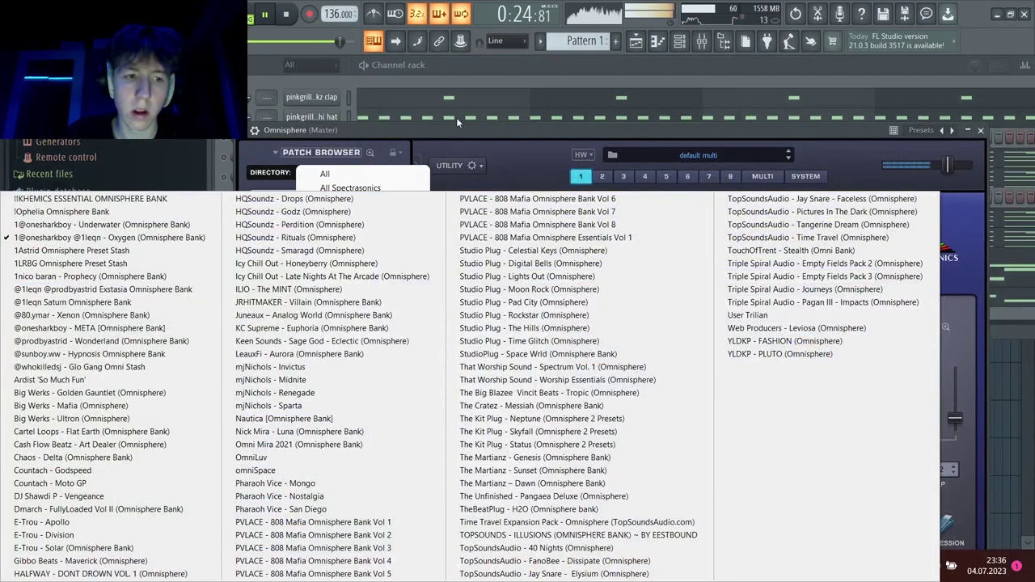
left_click(458, 71)
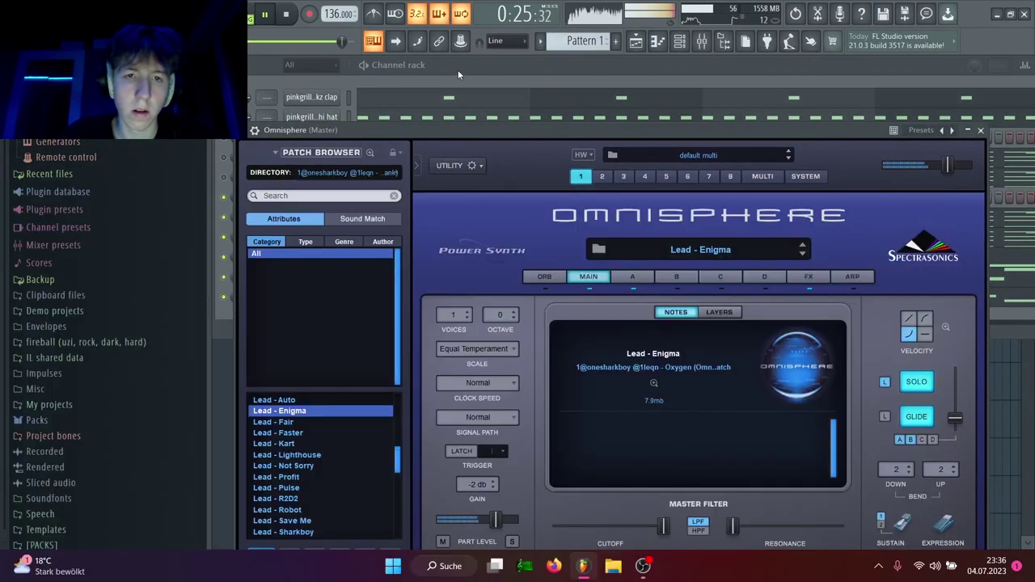
left_click(979, 130)
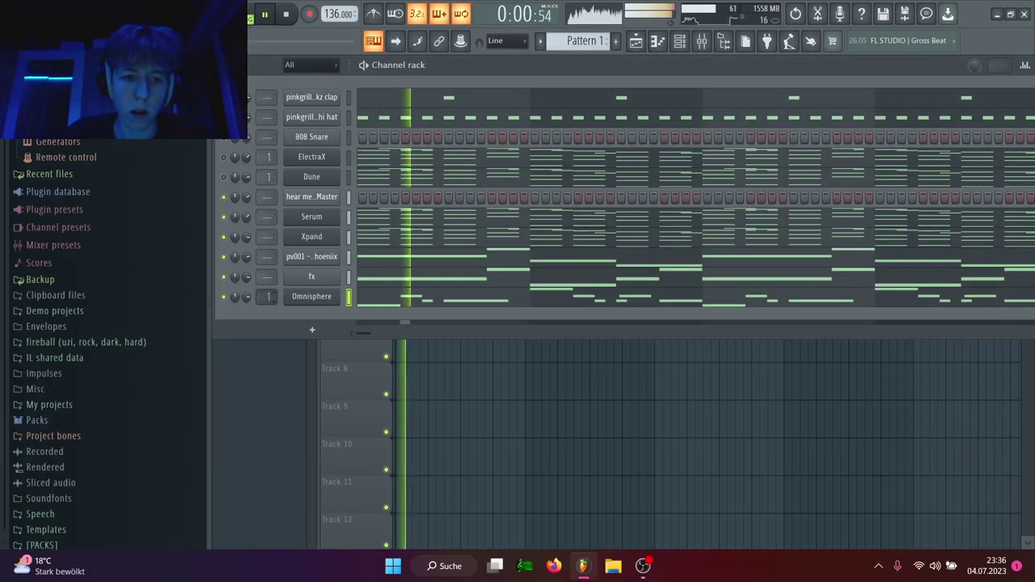
Load the Chorus JUN-6 effect in slot 2 of mixer Insert 2 and close its window.
left_click(702, 40)
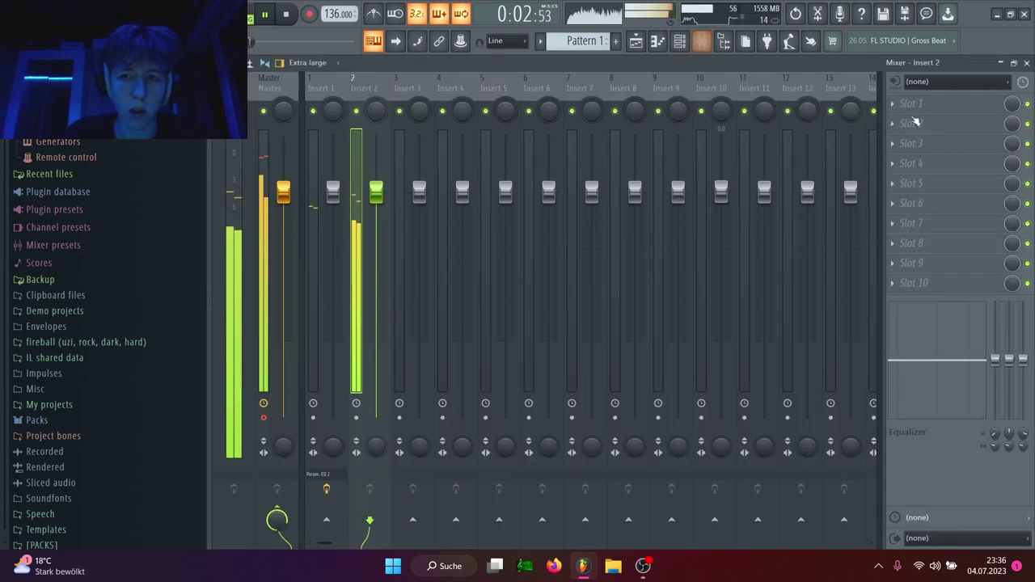
left_click(894, 125)
left_click(852, 141)
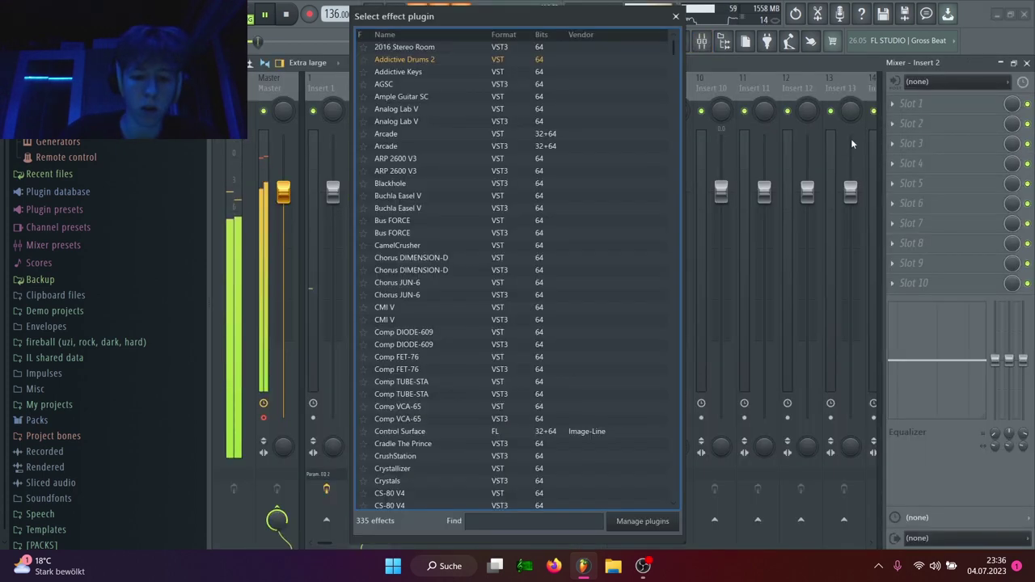
type("jun")
double_click(481, 47)
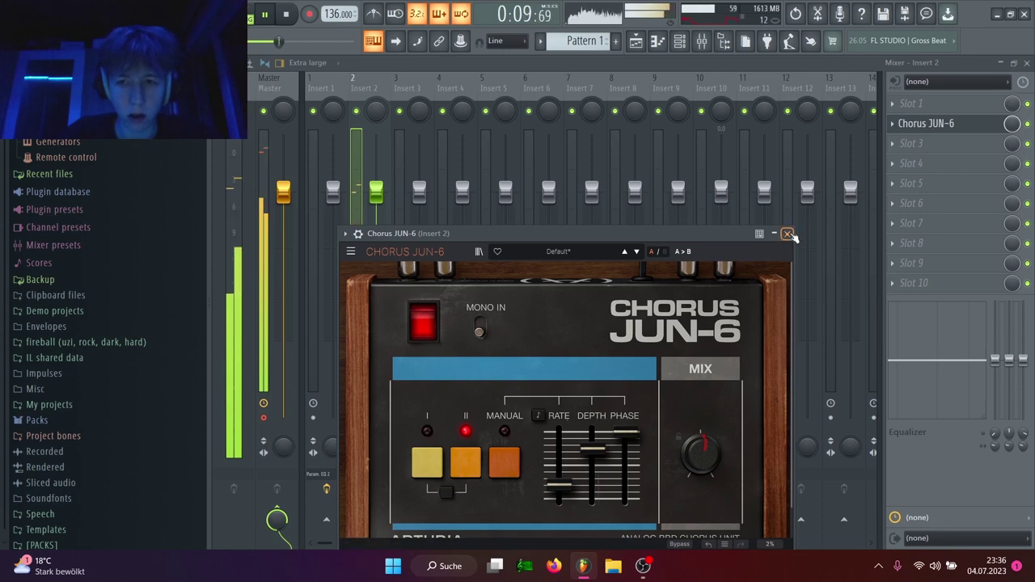
left_click(788, 234)
Add ValhallaPlate to slot 3 of Insert 2 with a 21 % mix, and close its window and the mixer.
left_click(934, 150)
left_click(862, 163)
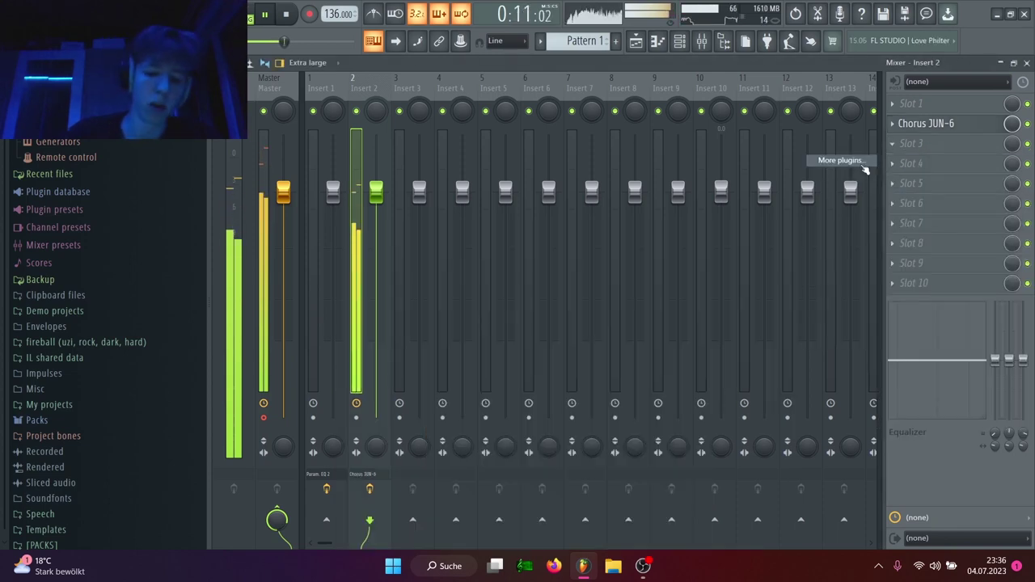
type("pla")
double_click(465, 73)
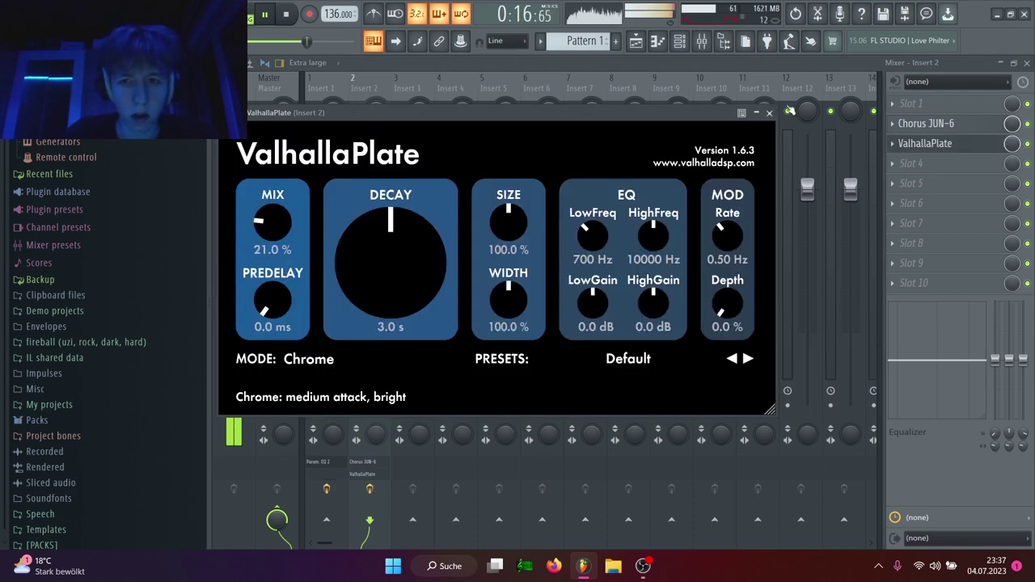
left_click(769, 113)
left_click(702, 41)
Transpose the whole Omnisphere melody down one octave, play it back, and close the piano roll.
left_click(373, 307)
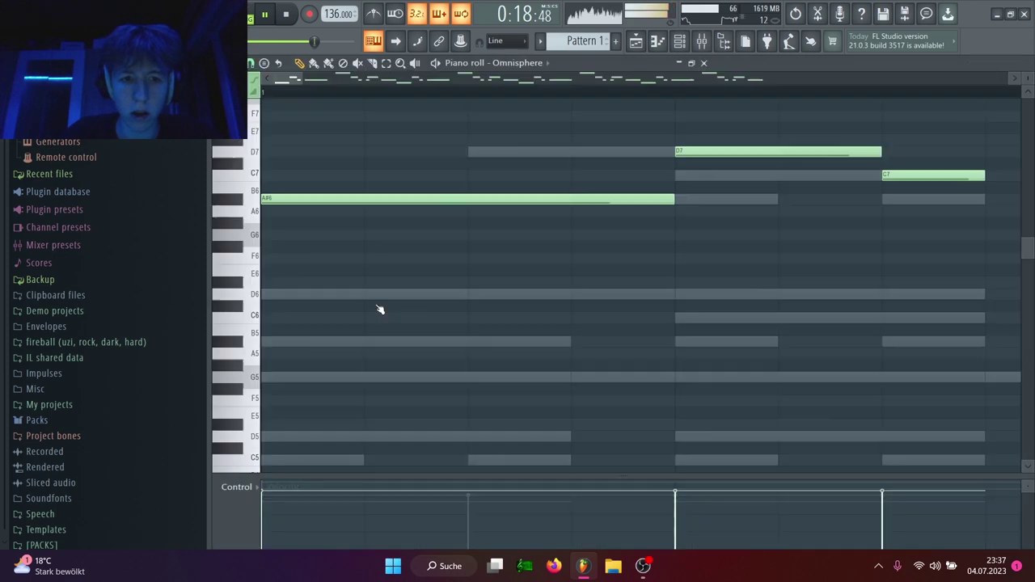
scroll(380, 309, "down", 5)
key("ctrl+Down")
key("space")
key("space")
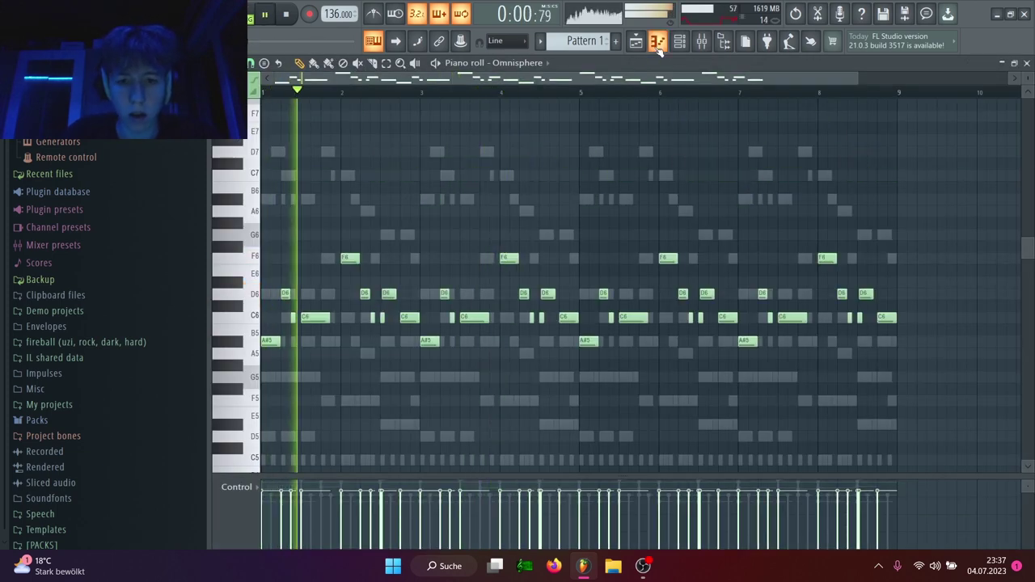
left_click(658, 47)
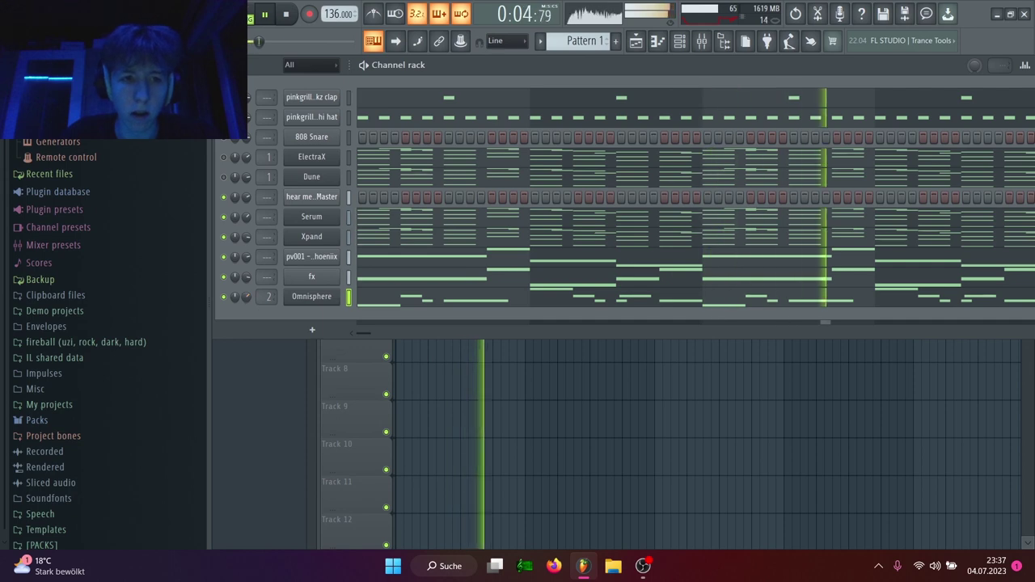
Audition Lead - Not Sorry and Lead - Kart in Omnisphere, return to Lead - Enigma, and close the plugin window.
left_click(327, 299)
left_click(304, 466)
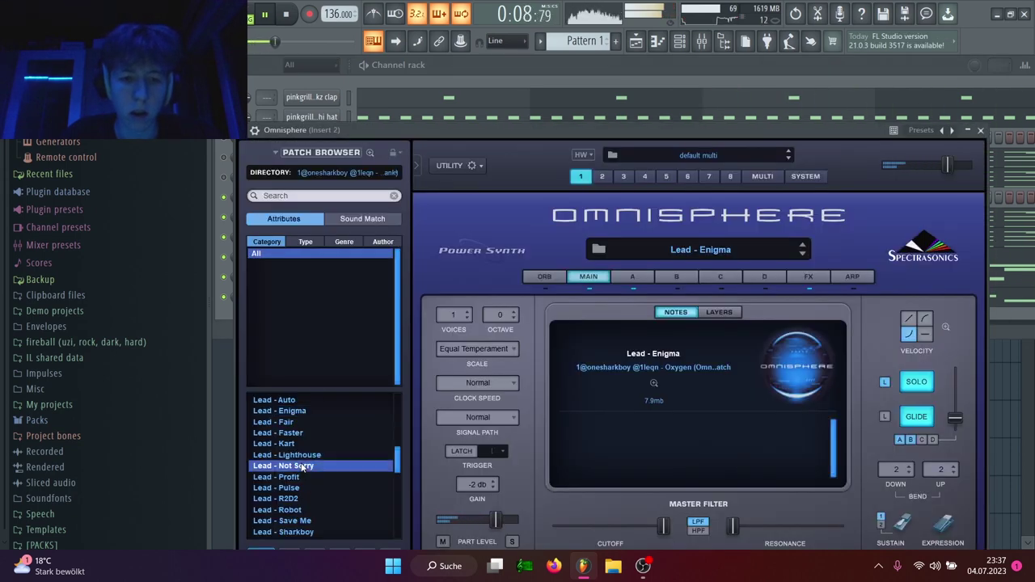
left_click(302, 444)
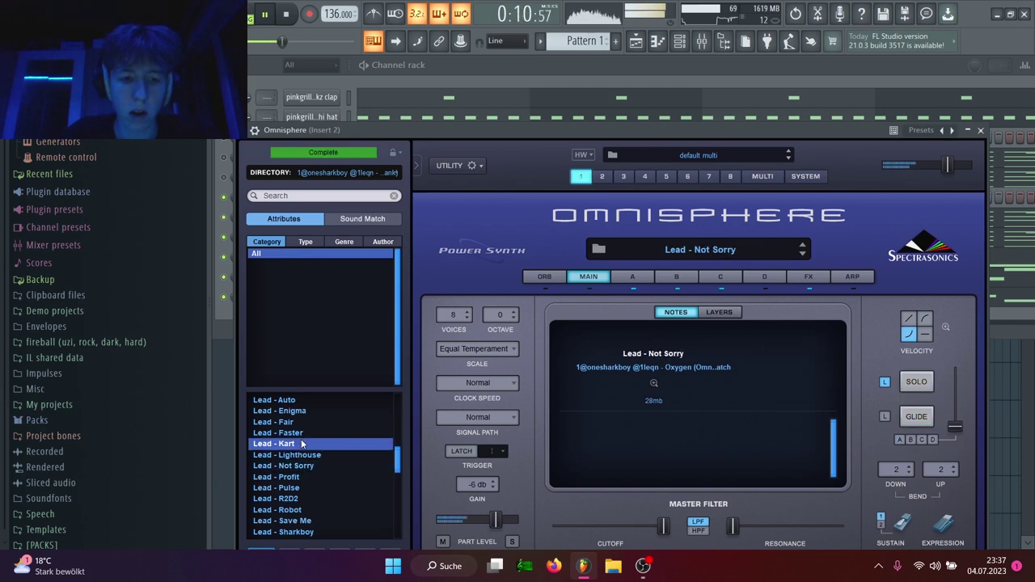
left_click(296, 412)
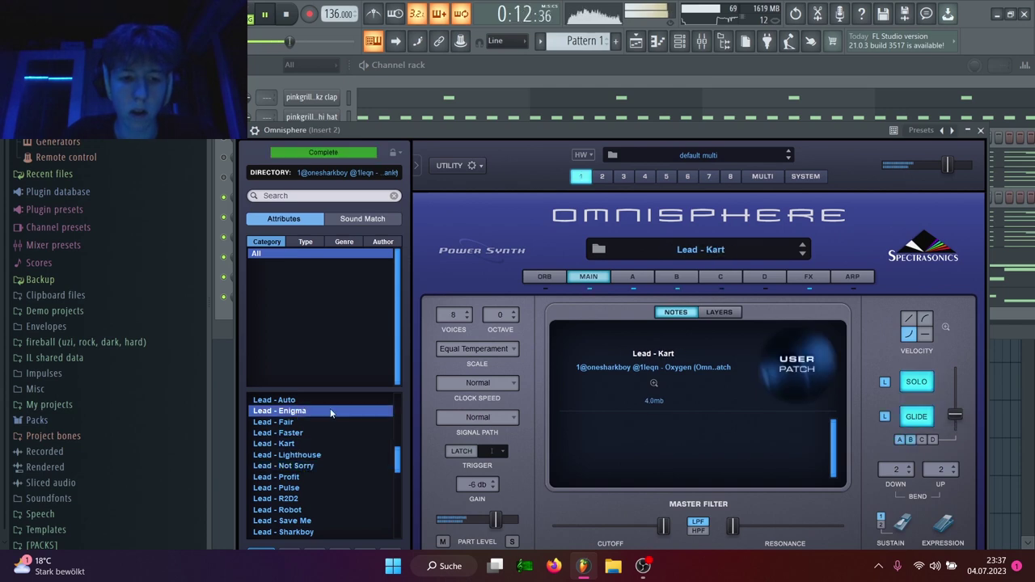
left_click(980, 130)
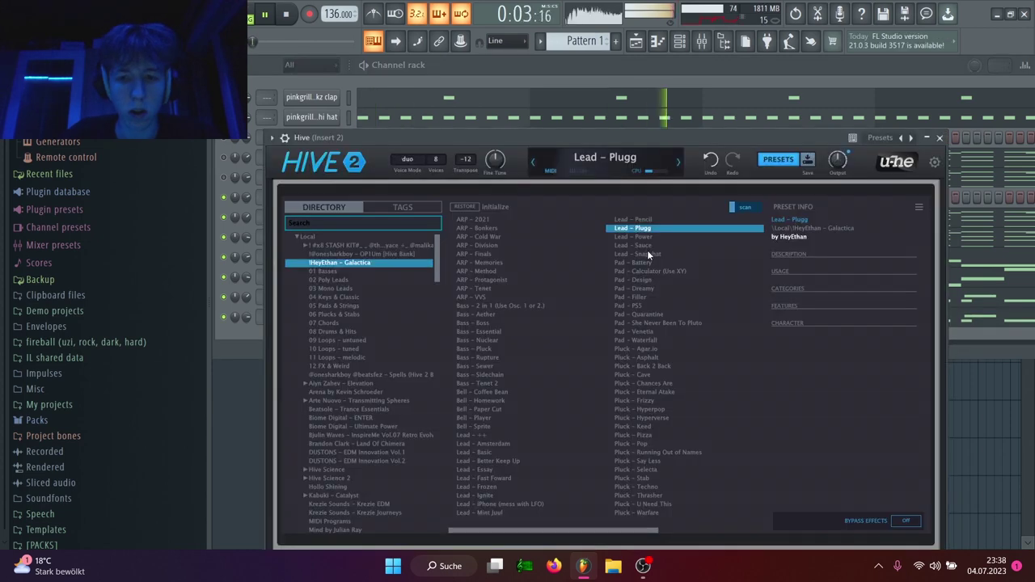
Audition Hive lead presets from the Galactica bank, including Snapchat, Sauce, Basic, Amsterdam, Ignite and Mint Juul.
left_click(648, 254)
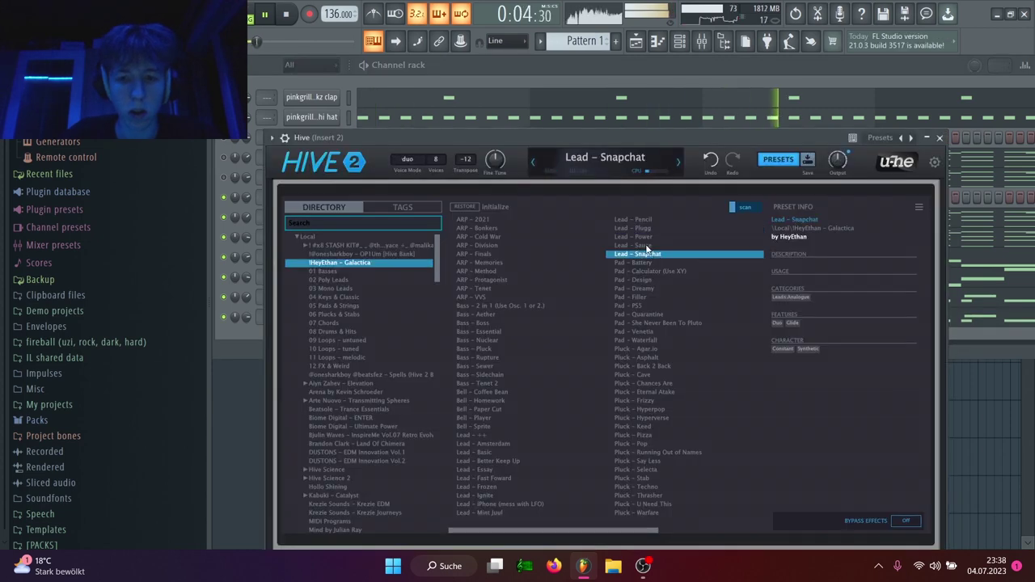
left_click(647, 246)
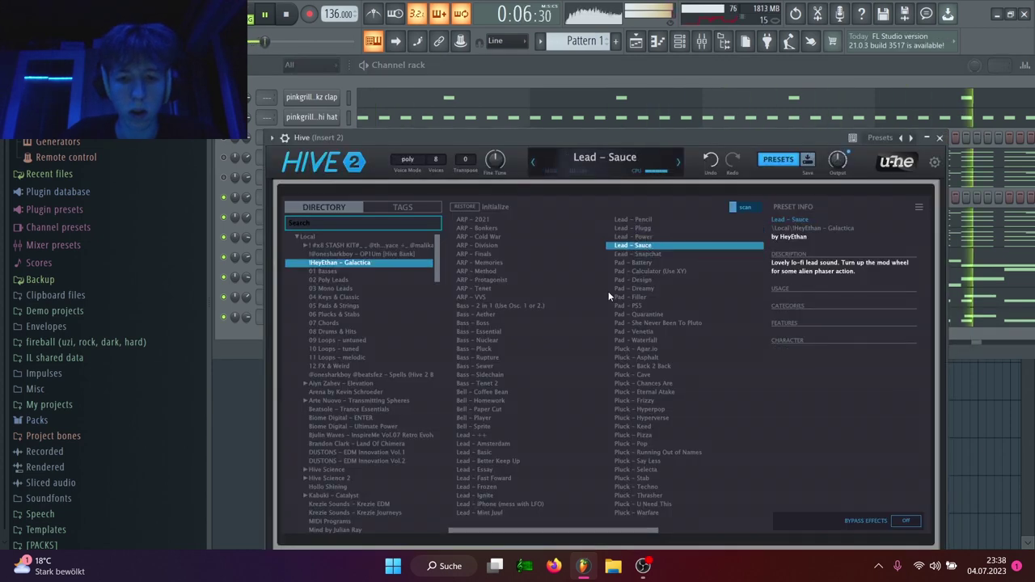
left_click(498, 454)
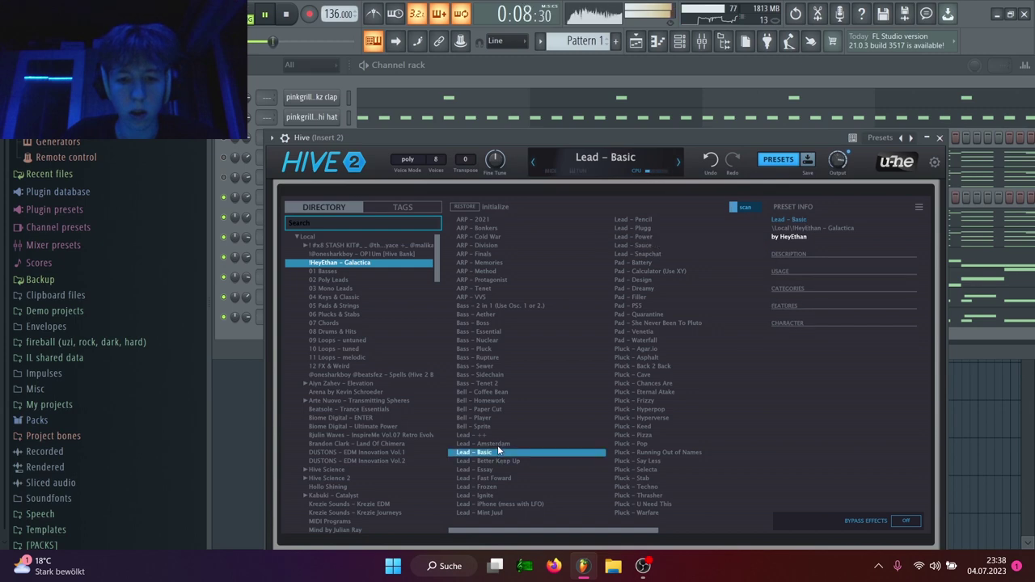
left_click(498, 444)
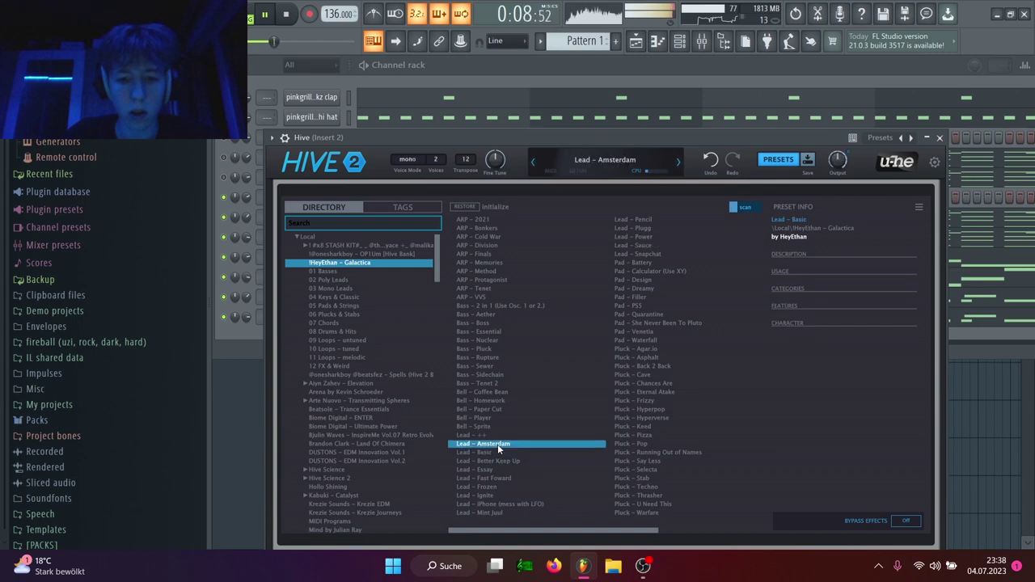
left_click(494, 487)
left_click(493, 496)
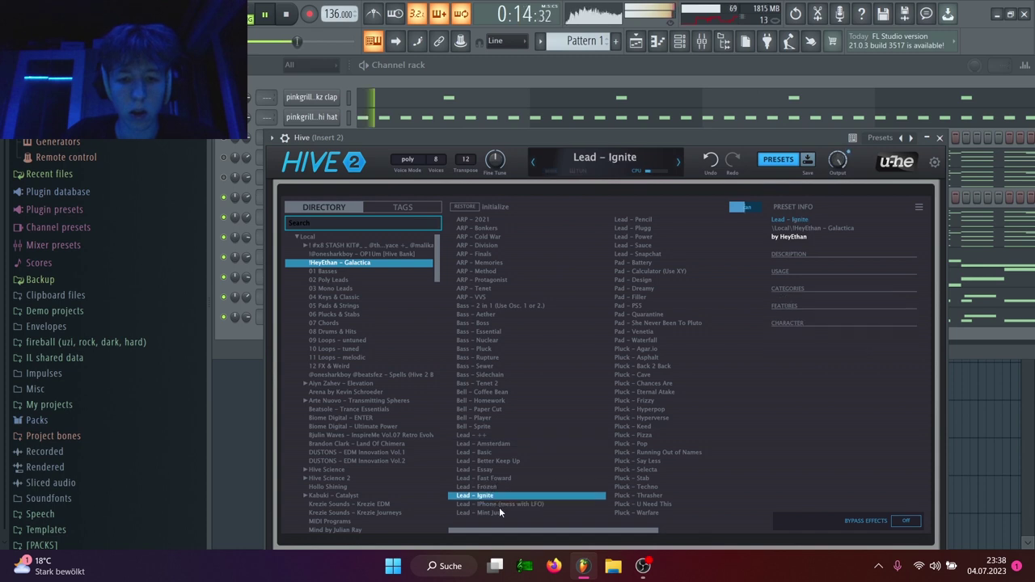
left_click(503, 514)
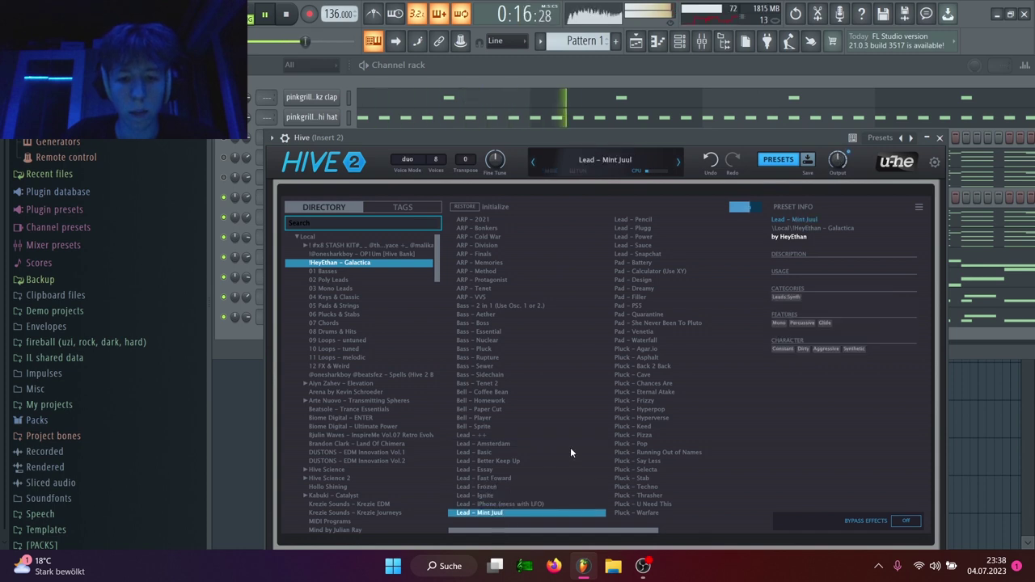
Compare Lead - Pencil, Plugg, Power and Snapchat in Hive, load Lead - Sauce, and close the plugin window.
left_click(651, 219)
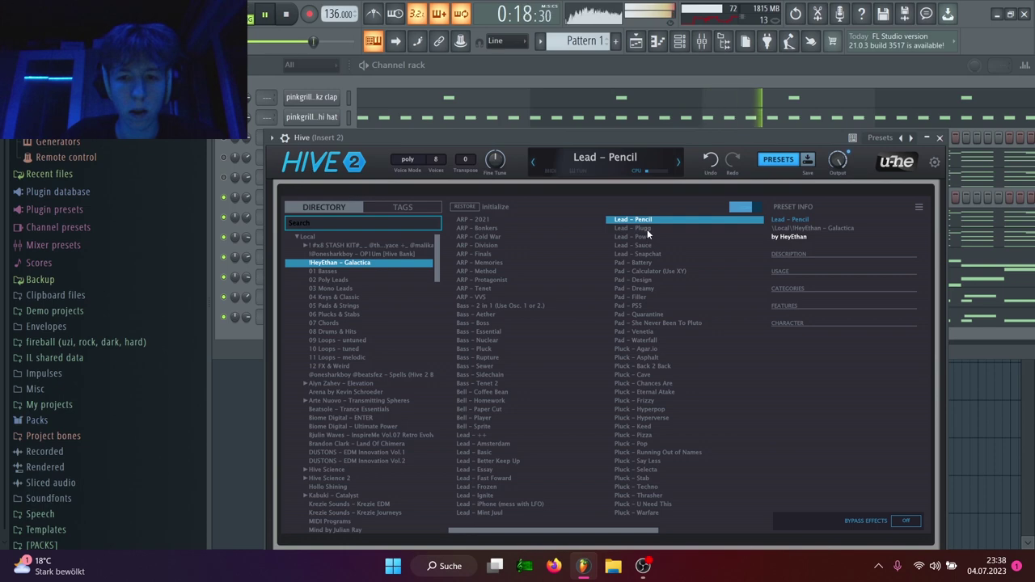
left_click(647, 229)
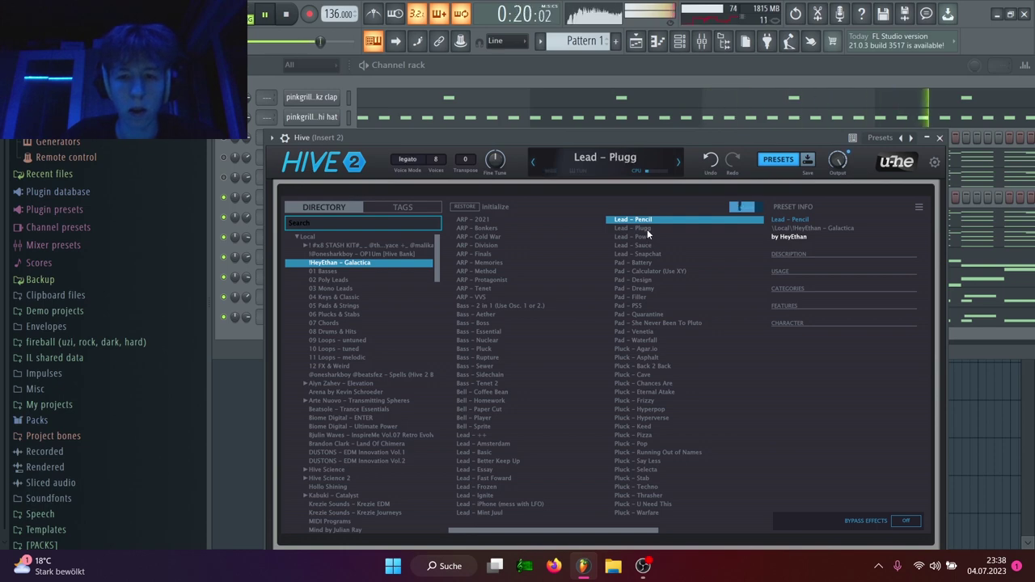
left_click(644, 236)
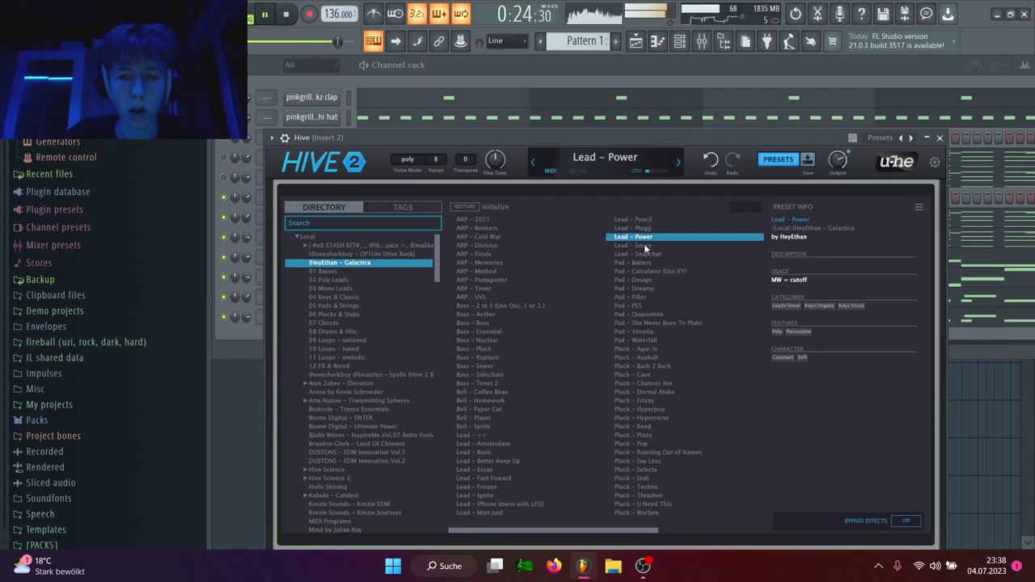
left_click(644, 245)
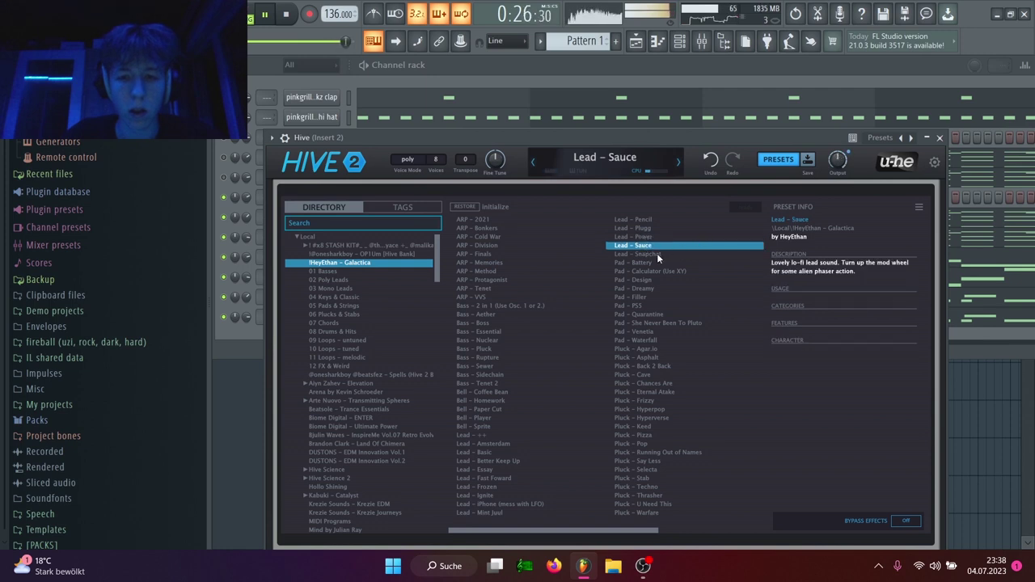
left_click(658, 254)
left_click(658, 246)
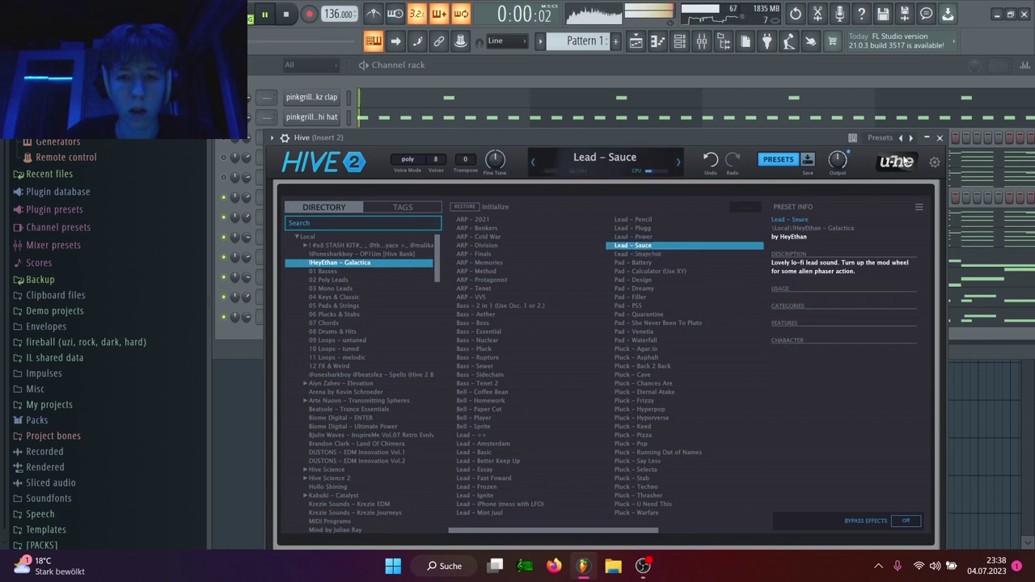
left_click(941, 138)
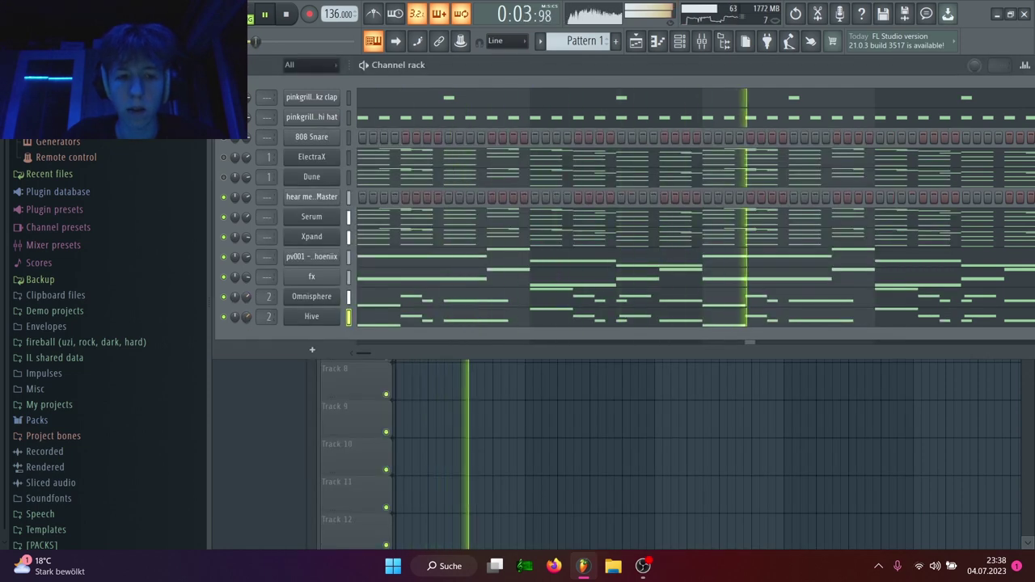
Lower Insert 2's volume and load SoundShifter Pitch Stereo through WaveShell1-VST 14.0_x64 in slot 2 of the Master track.
key("F9")
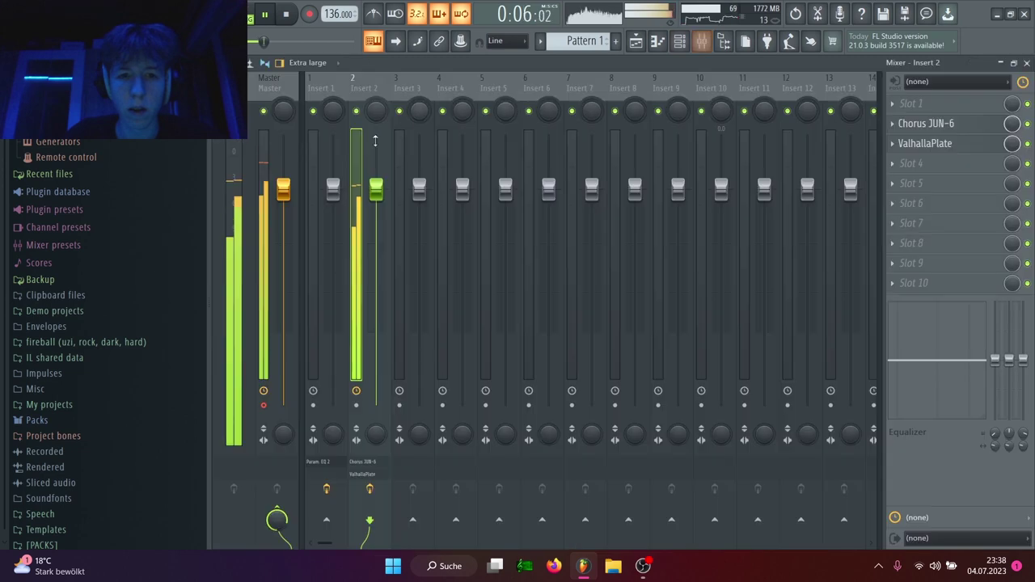
left_click(261, 92)
left_click(894, 124)
mouse_move(900, 141)
left_click(825, 143)
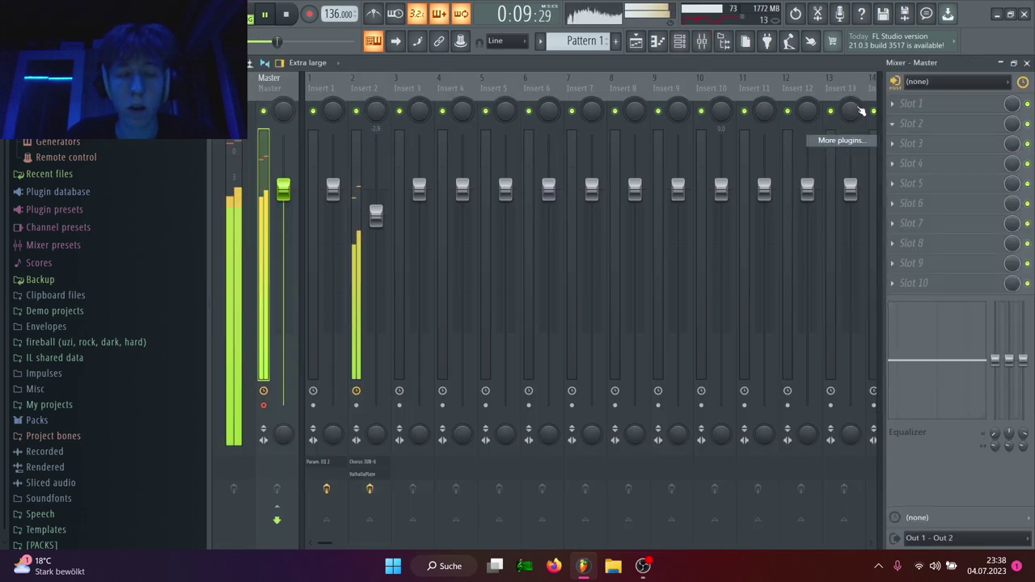
left_click(842, 140)
type("wa")
double_click(439, 84)
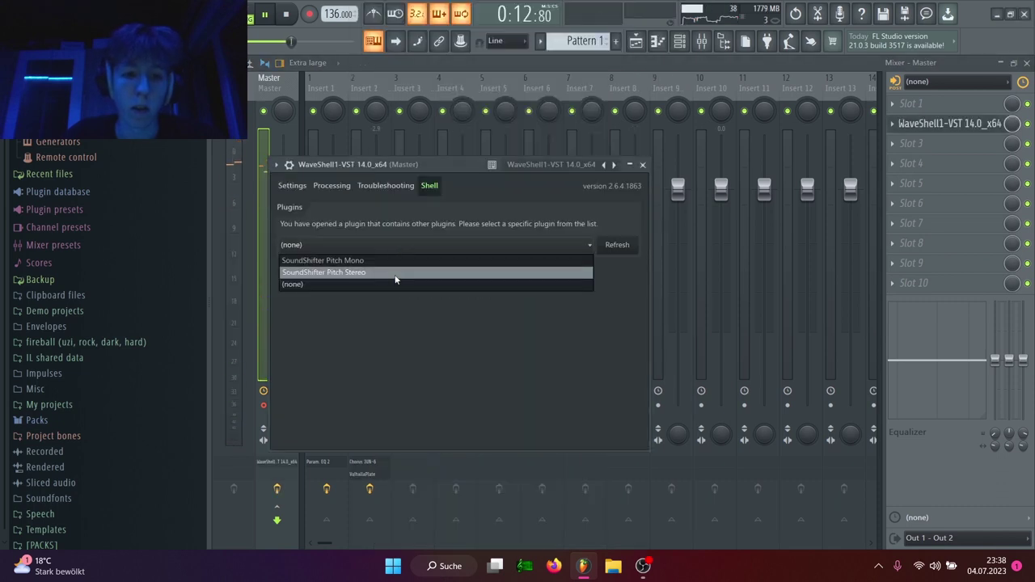
left_click(400, 273)
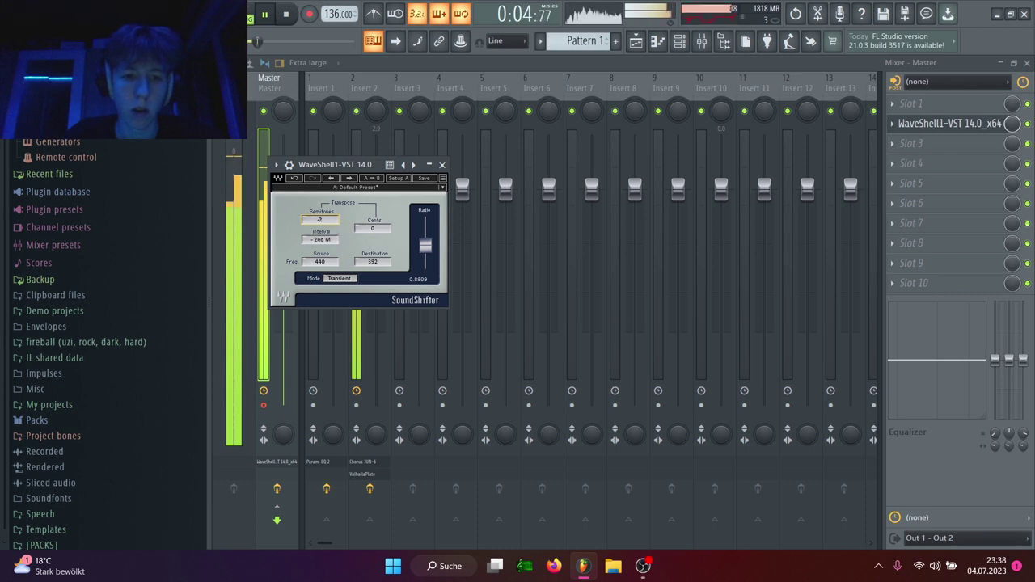
Compare SoundShifter transpositions of -1 and -2 semitones on the Master, keep -2, and close the plugin window.
key("space")
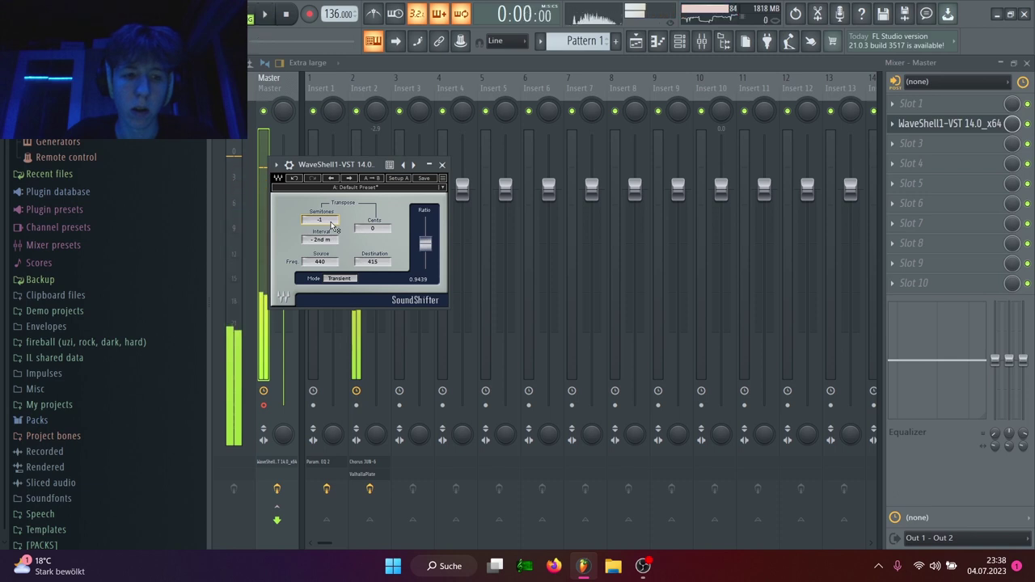
key("space")
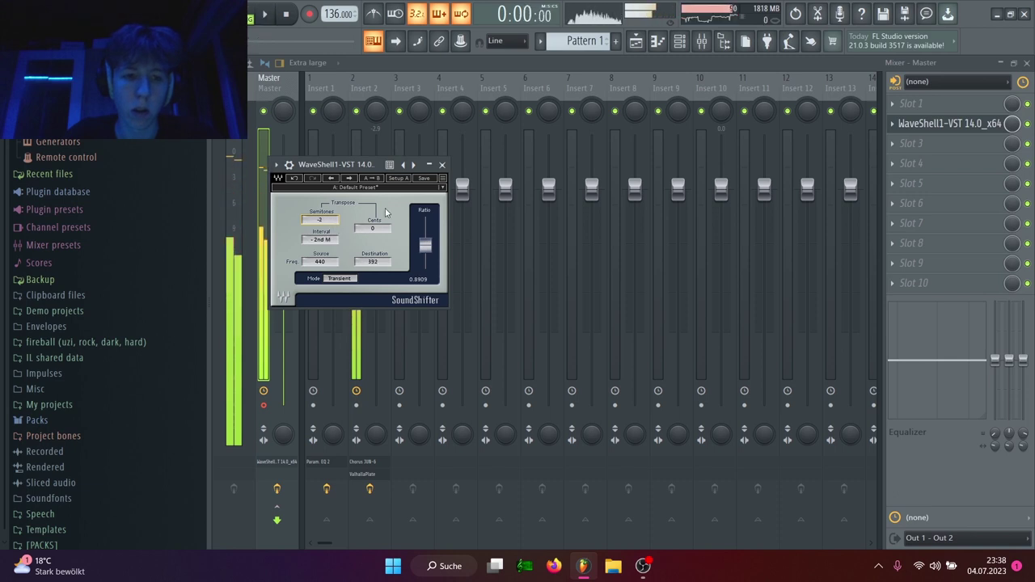
key("space")
left_click(442, 166)
Show the playlist, stop playback, and split Pattern 1 by channel.
left_click(636, 42)
key("space")
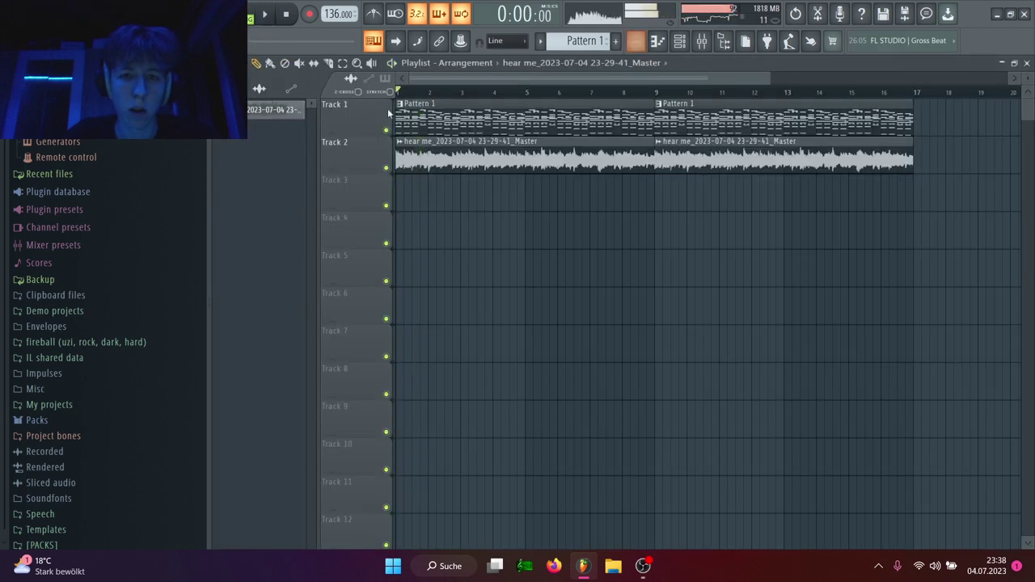
right_click(278, 117)
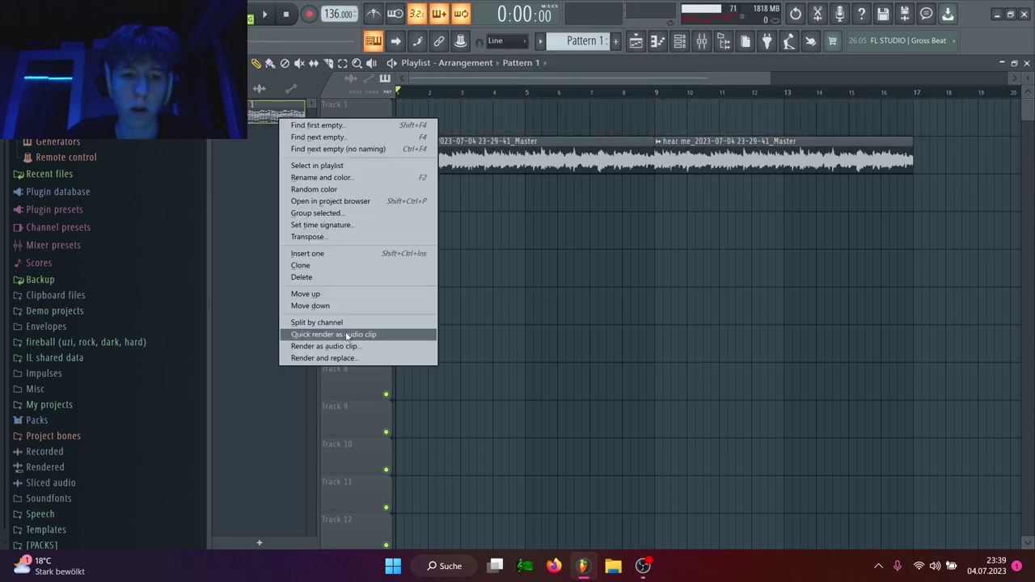
left_click(317, 322)
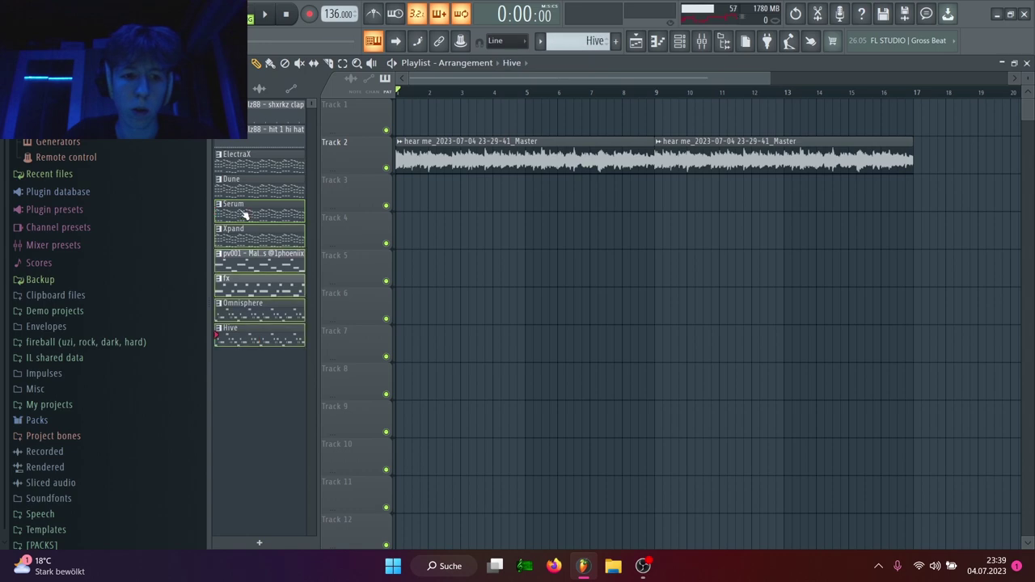
Place the Serum, Xpand, Malfoy Brass, fx, Omnisphere and Hive patterns on Tracks 3 to 8 at bar 1 and preview them.
left_click_drag(245, 215, 189, 213)
key("space")
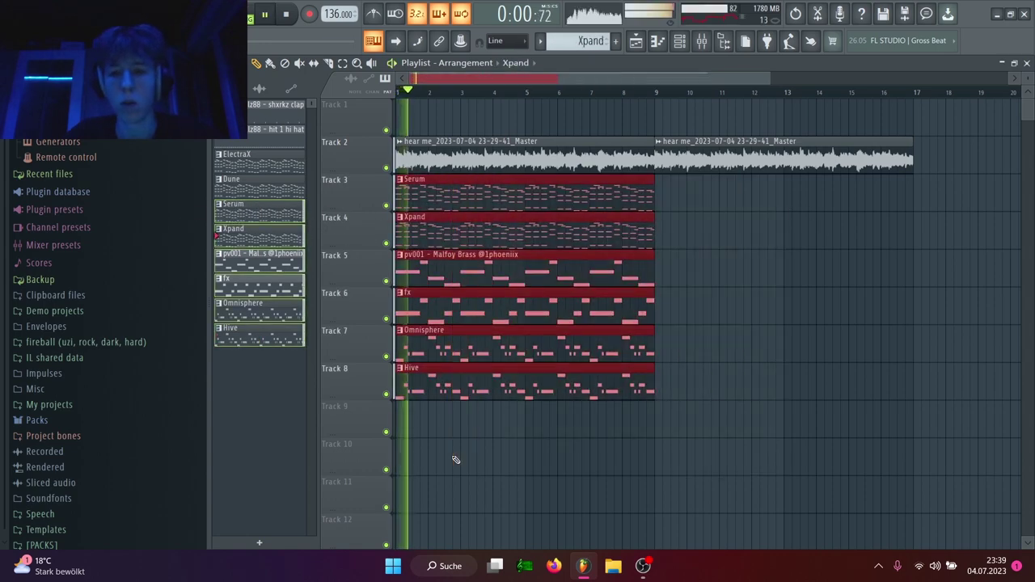
key("space")
Duplicate the six pattern clips on Tracks 3 to 8 so they also start at bar 9.
left_click_drag(939, 138, 592, 440)
left_click_drag(766, 176, 521, 399)
key("ctrl+b")
Select the bar 9 block of clips on Tracks 2 to 8 and duplicate it three times along the playlist.
left_click_drag(938, 149, 733, 413)
key("ctrl+b")
key("ctrl+b")
key("ctrl+b")
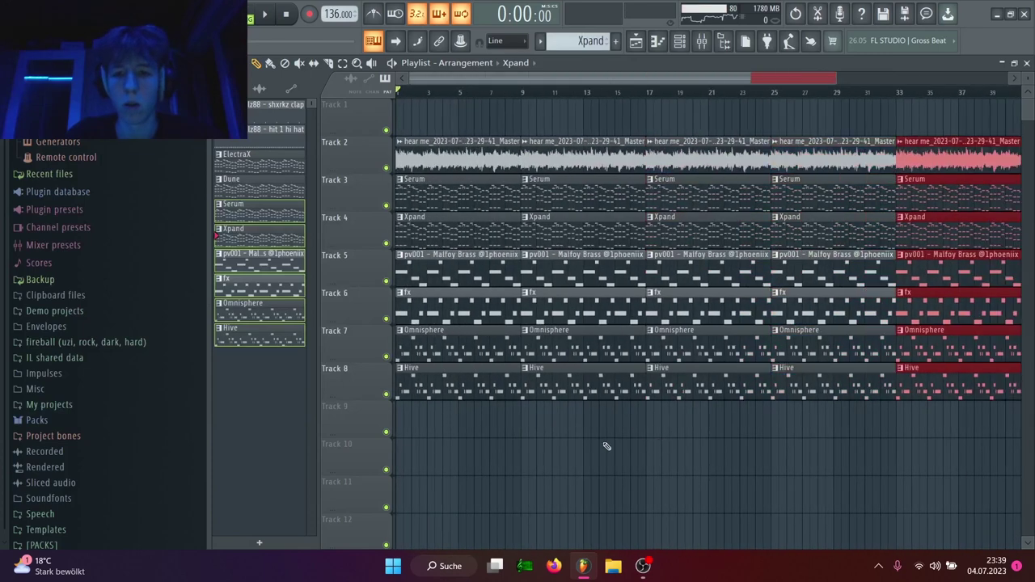
Delete the Serum and Xpand clips at bar 1, clear the clip selection, and start playback.
scroll(566, 449, "down", 2)
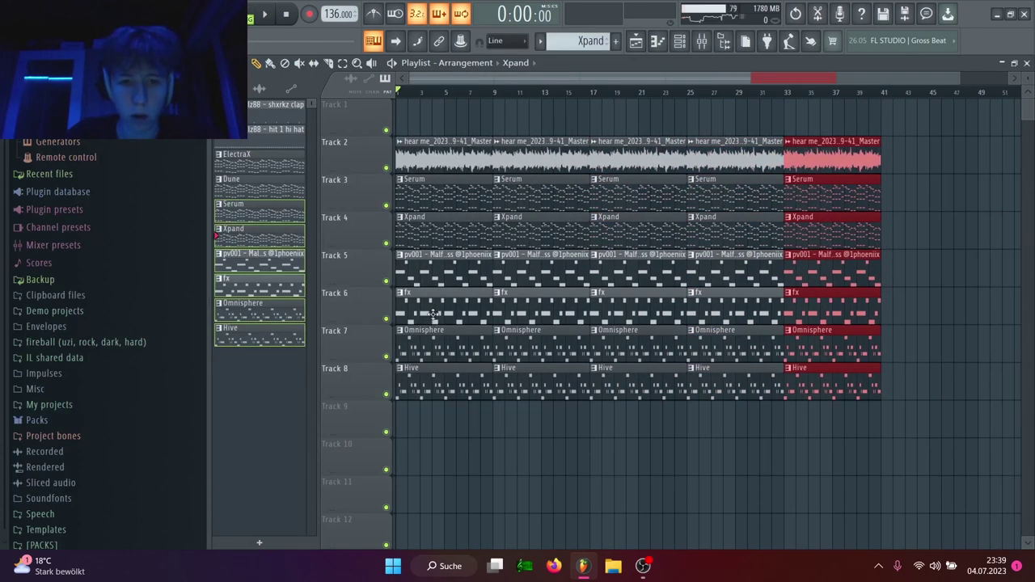
right_click(446, 245)
right_click(443, 199)
key("space")
key("ctrl+d")
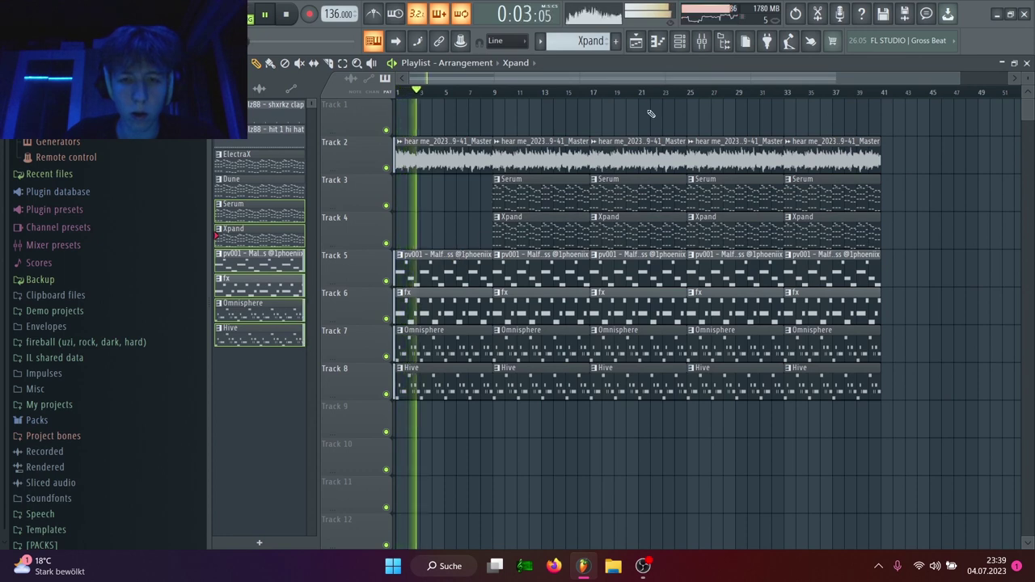
Lower the Insert 2 mixer fader to about -4.2 dB and return to the playlist.
key("F9")
left_click(374, 220)
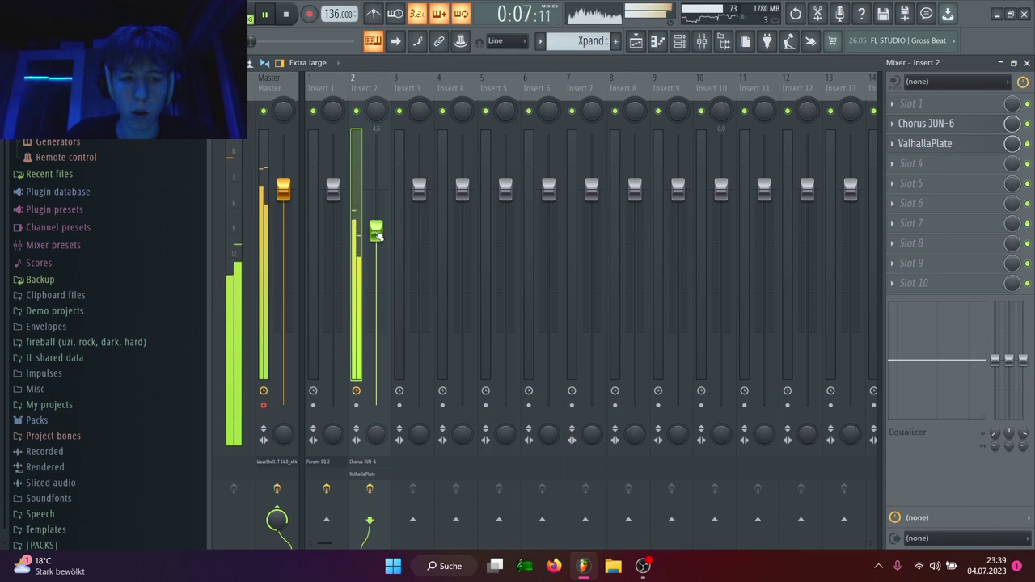
left_click(639, 43)
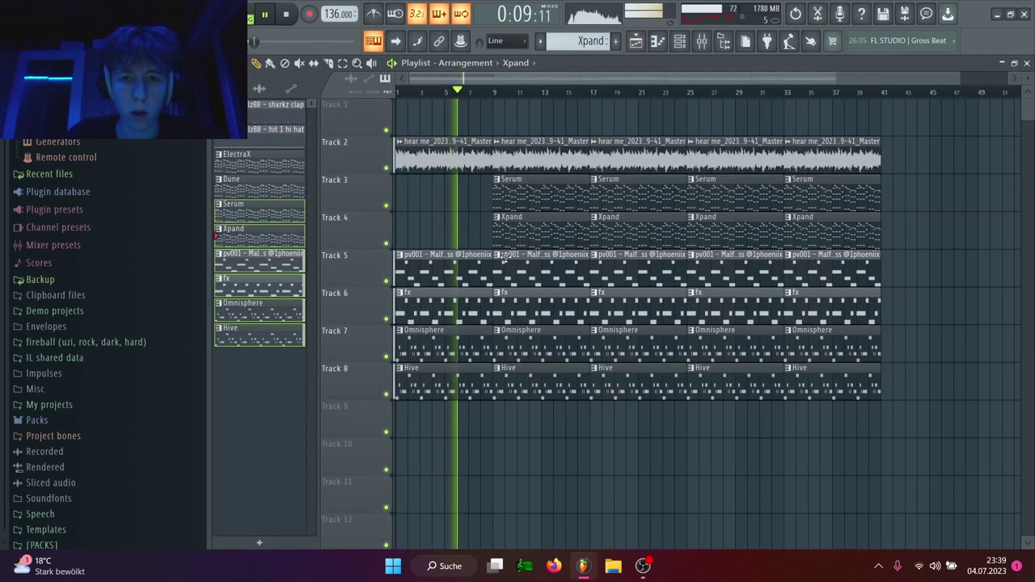
Delete the Omnisphere and Hive clips at bar 9, preview the arrangement, and stop playback.
right_click(513, 348)
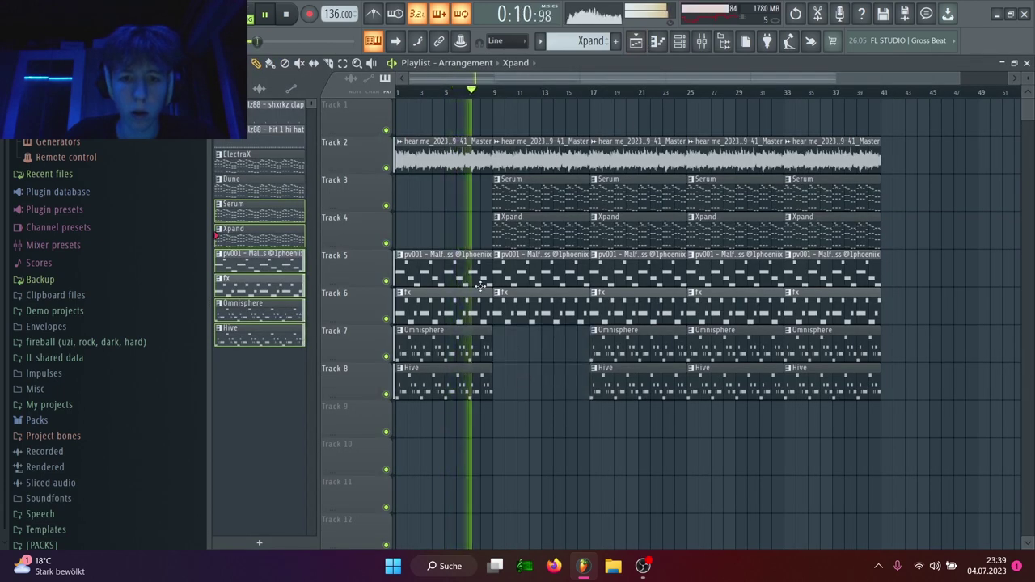
left_click(686, 45)
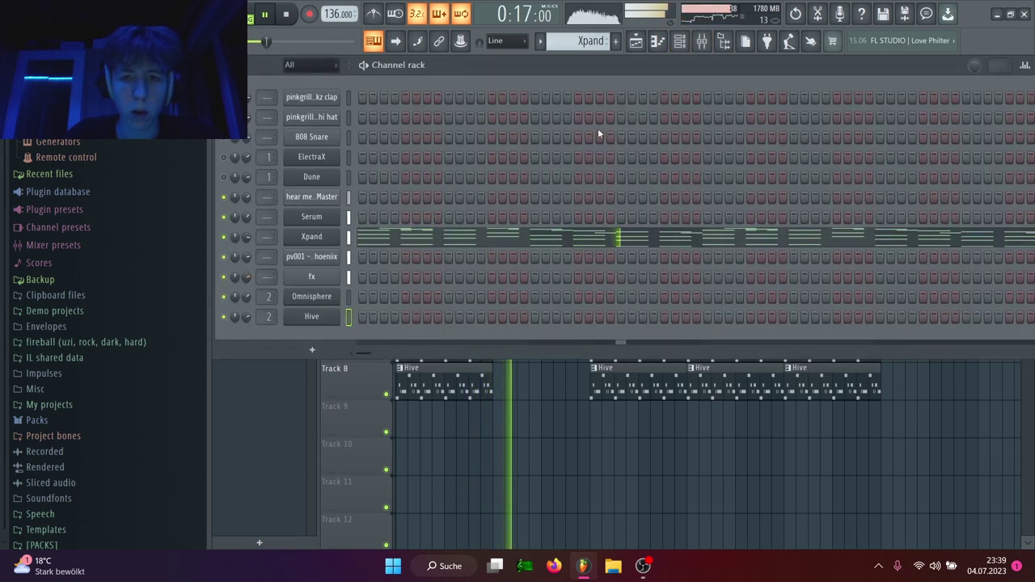
left_click(637, 45)
key("space")
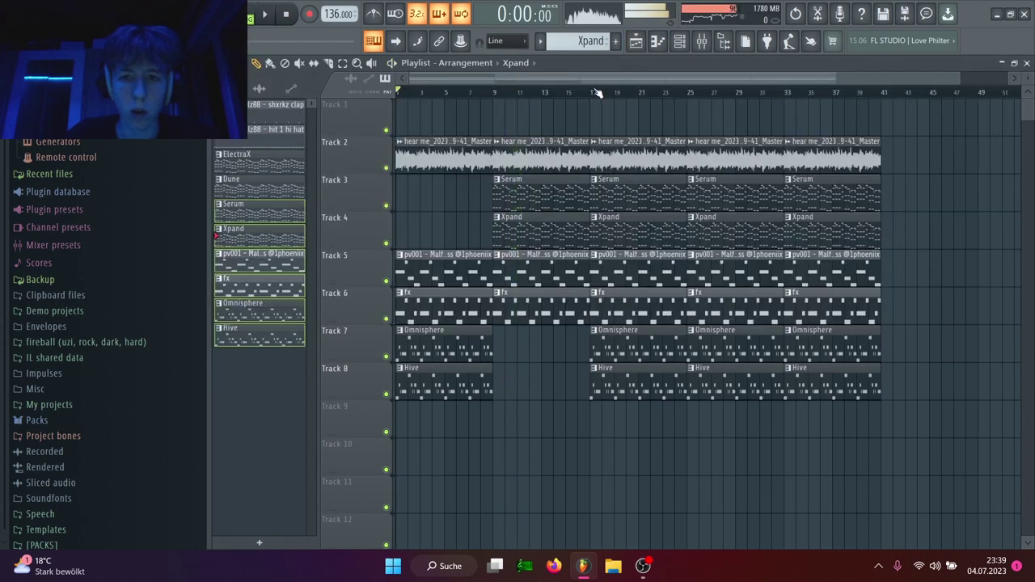
Set playback to bar 17 and try a higher time-stretching pitch on the shared hear me audio clip.
key("space")
left_click(594, 92)
key("space")
left_click(603, 153)
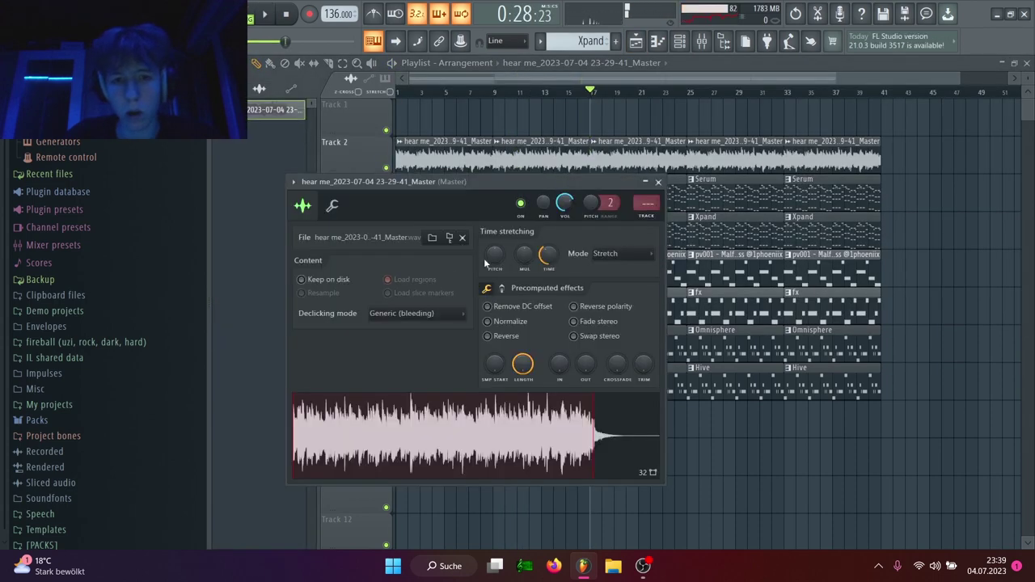
key("space")
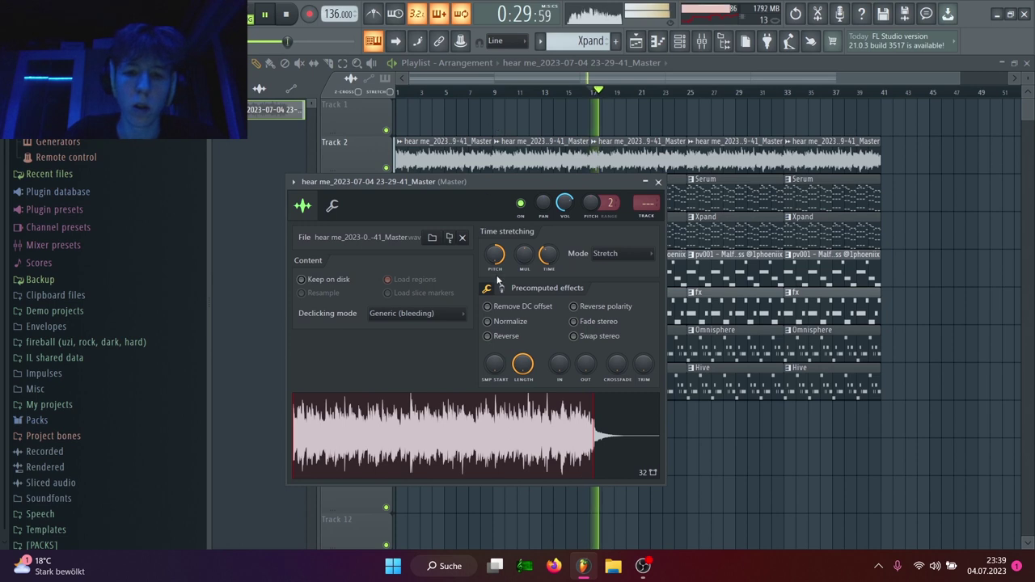
right_click(493, 258)
left_click(512, 262)
left_click(658, 182)
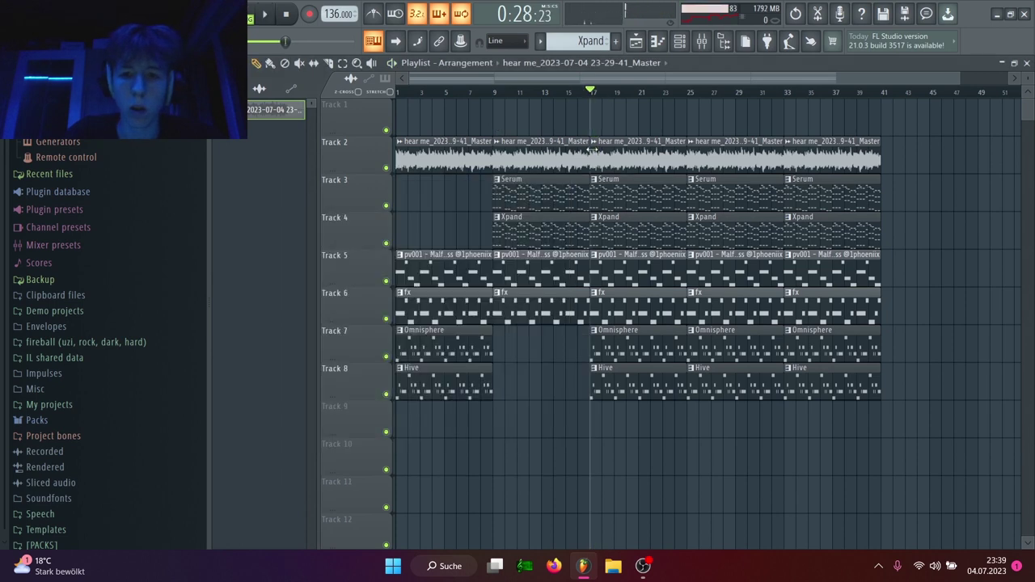
Make the bar 17 audio clip on Track 2 unique, raise its time-stretching pitch, and preview it.
left_click(593, 141)
left_click(625, 236)
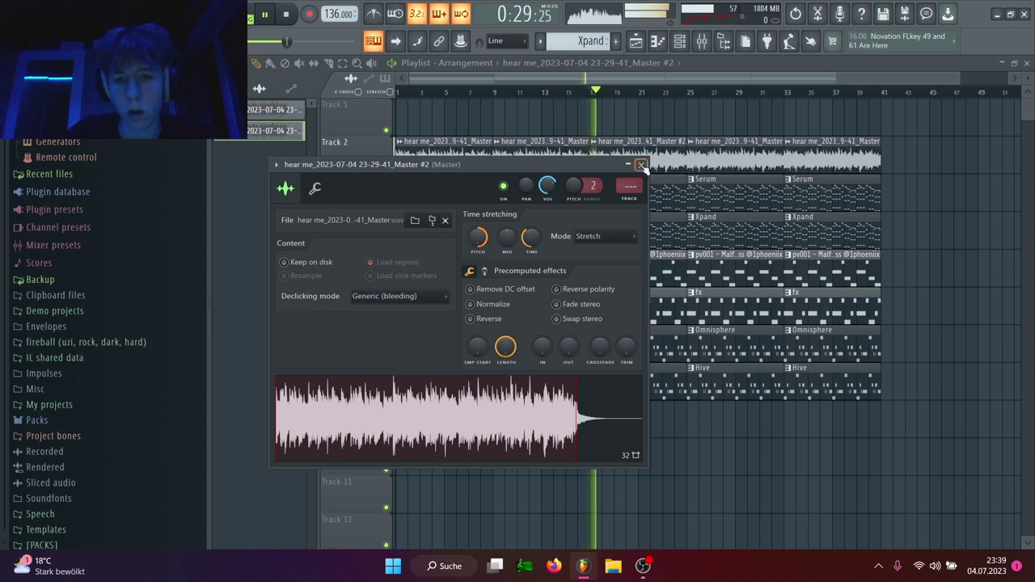
left_click(642, 165)
key("space")
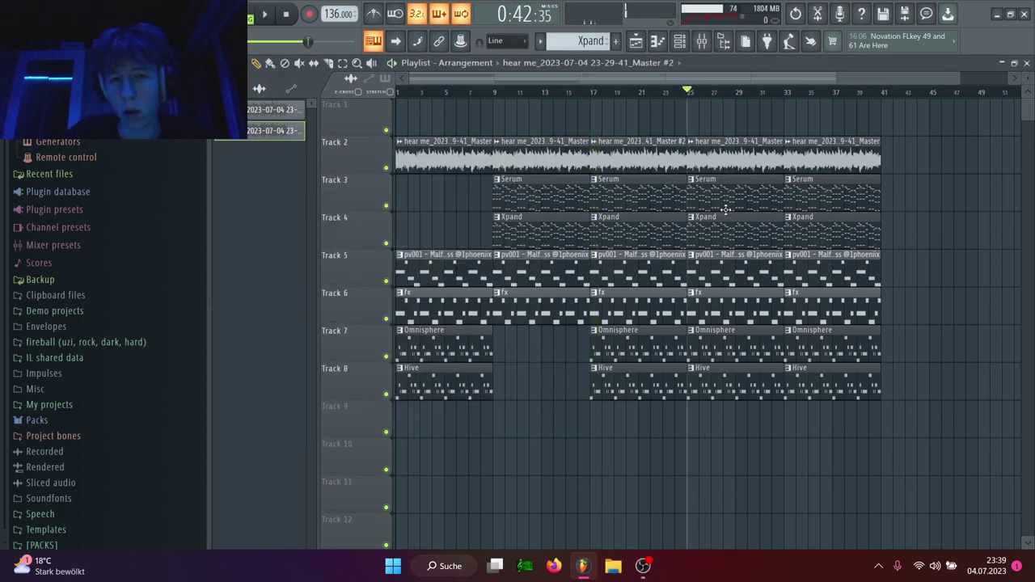
Delete the audio, Omnisphere and Hive clips at bar 25 and audition the section.
right_click(719, 168)
key("space")
key("space")
right_click(721, 344)
right_click(722, 379)
key("space")
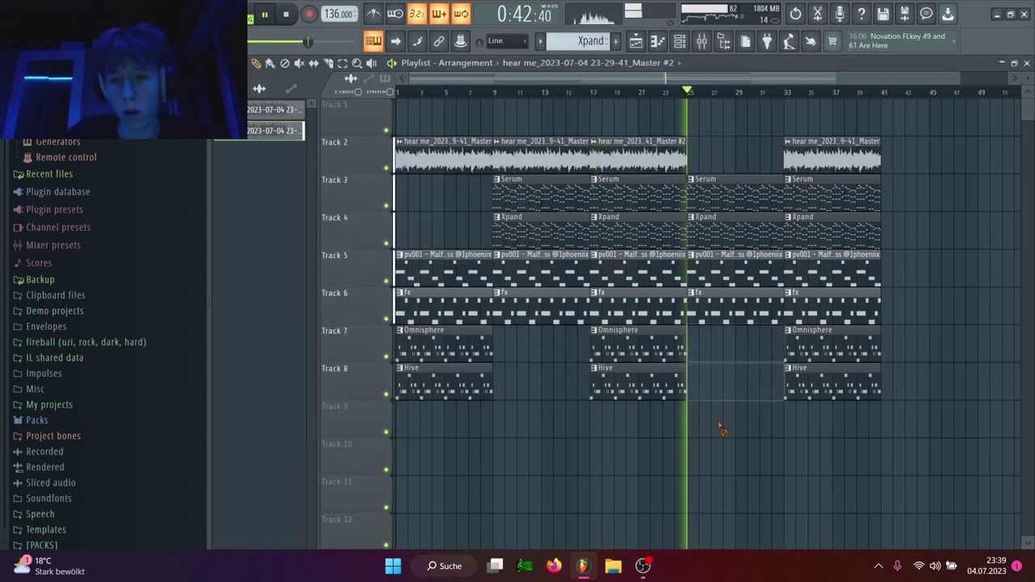
key("space")
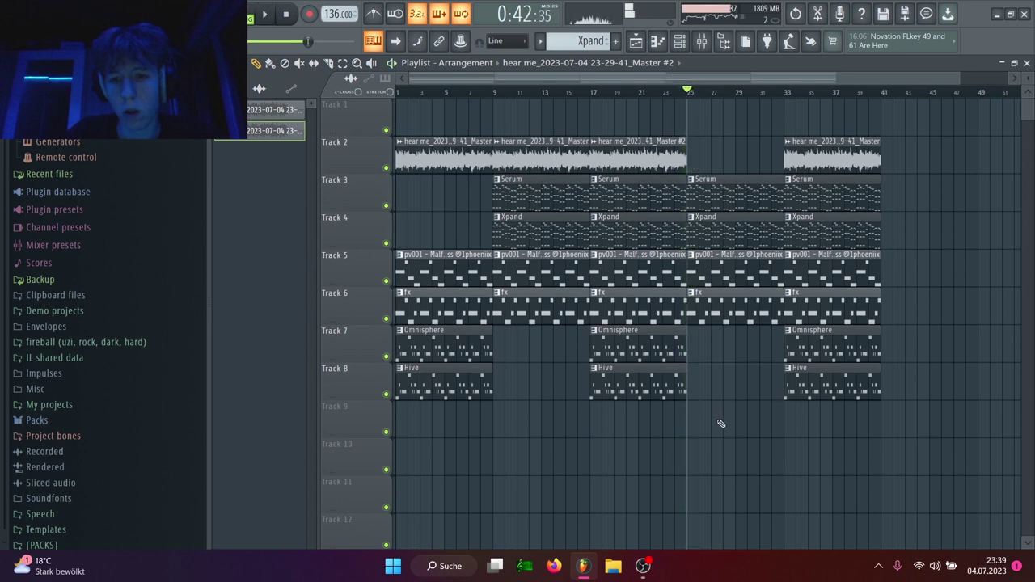
Try a copy of the pitched audio clip at bar 25 on Track 2, comparing playback with and without it.
left_click_drag(717, 168, 684, 171)
key("ctrl+b")
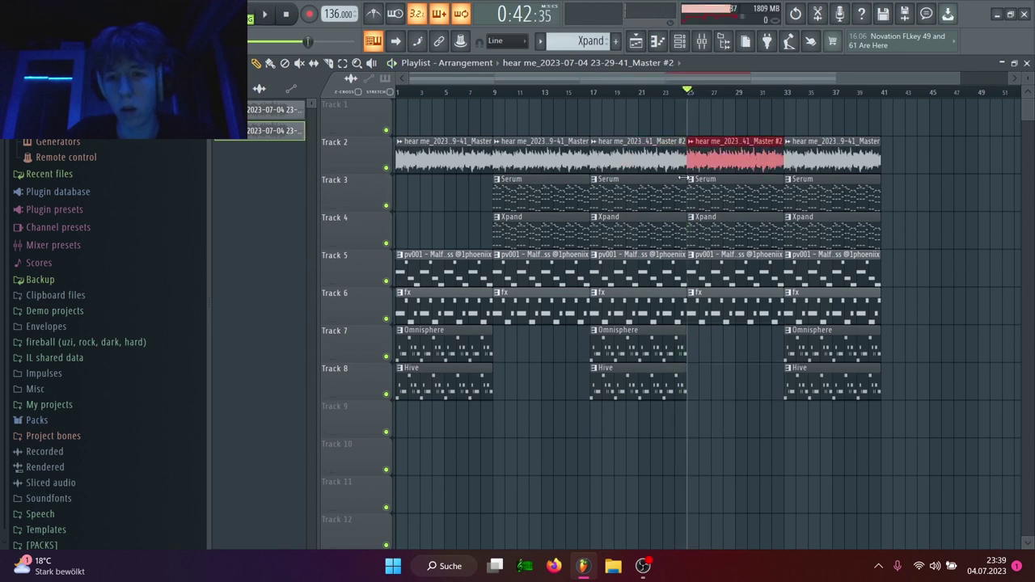
key("space")
right_click(727, 162)
left_click(703, 41)
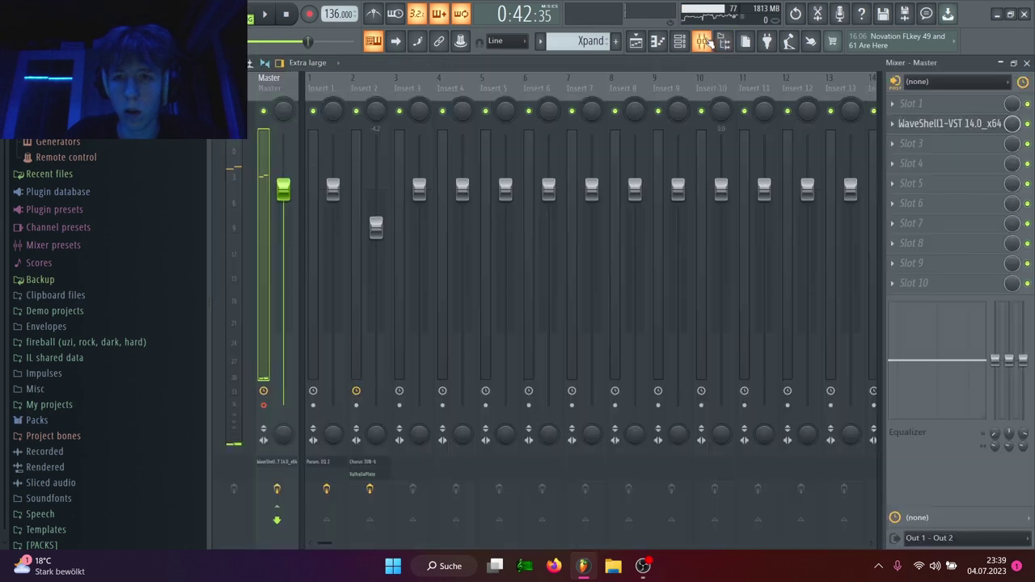
key("space")
left_click(636, 42)
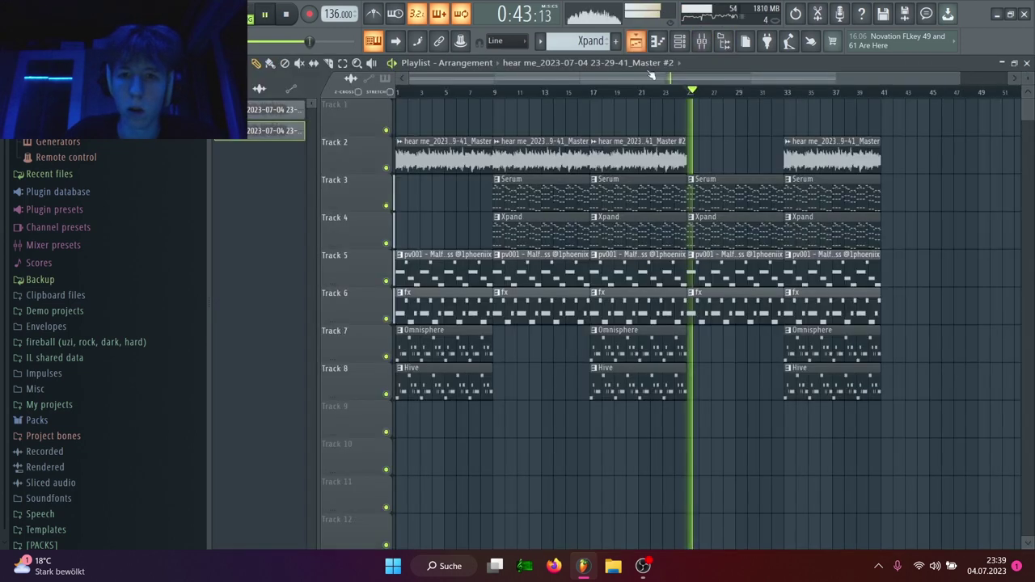
key("ctrl+z")
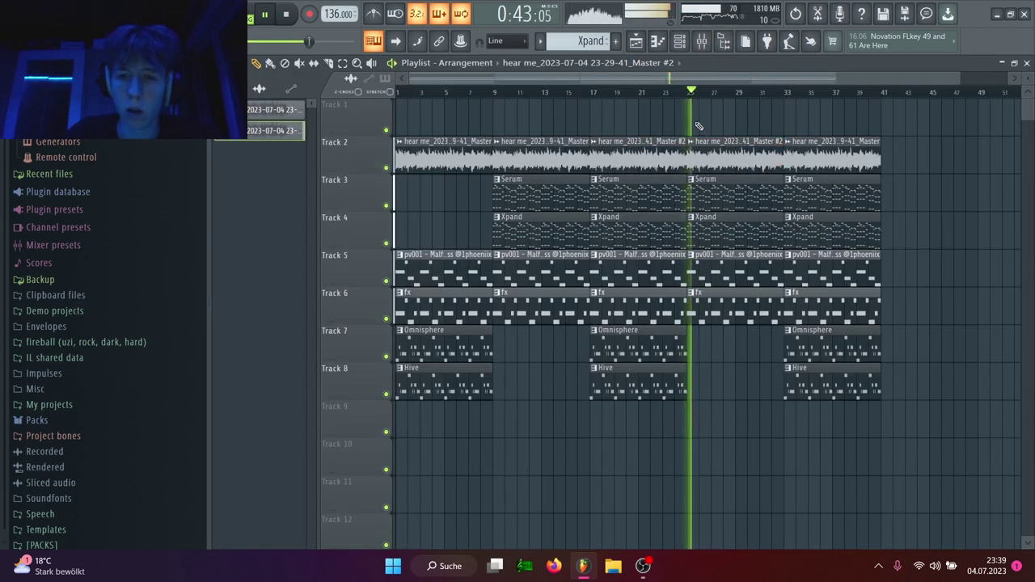
key("space")
right_click(725, 161)
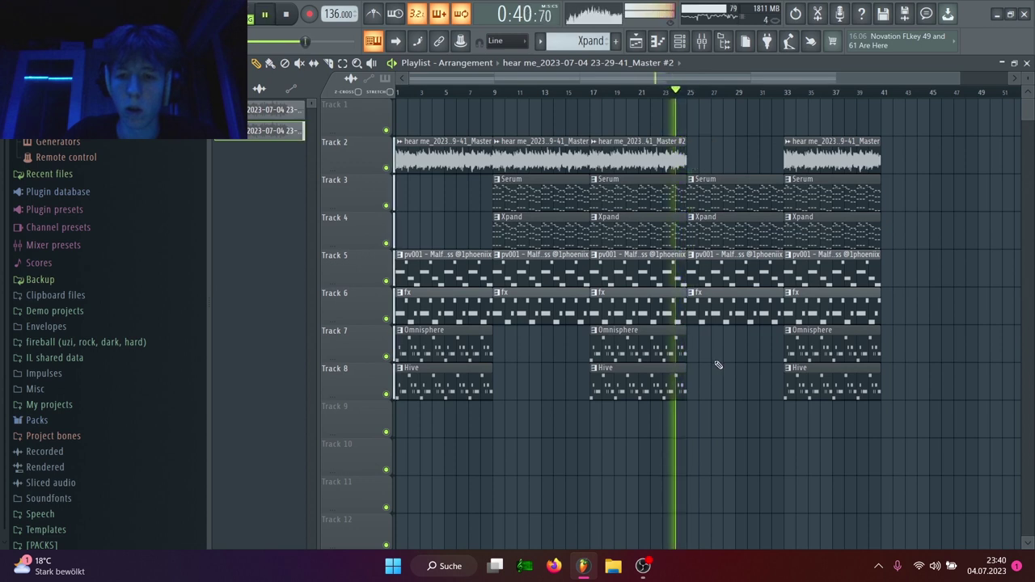
Duplicate the bar 17 Omnisphere and Hive clips to bar 25 and delete the Serum and Xpand clips there.
left_click_drag(713, 360, 620, 413, "ctrl")
key("ctrl+b")
left_click(690, 434, "ctrl")
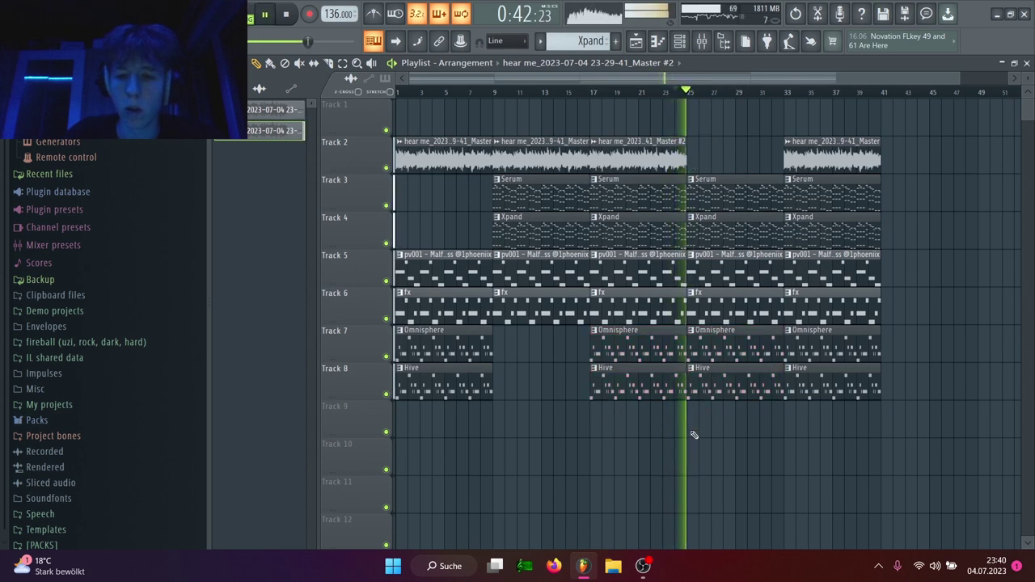
right_click(726, 218)
right_click(725, 195)
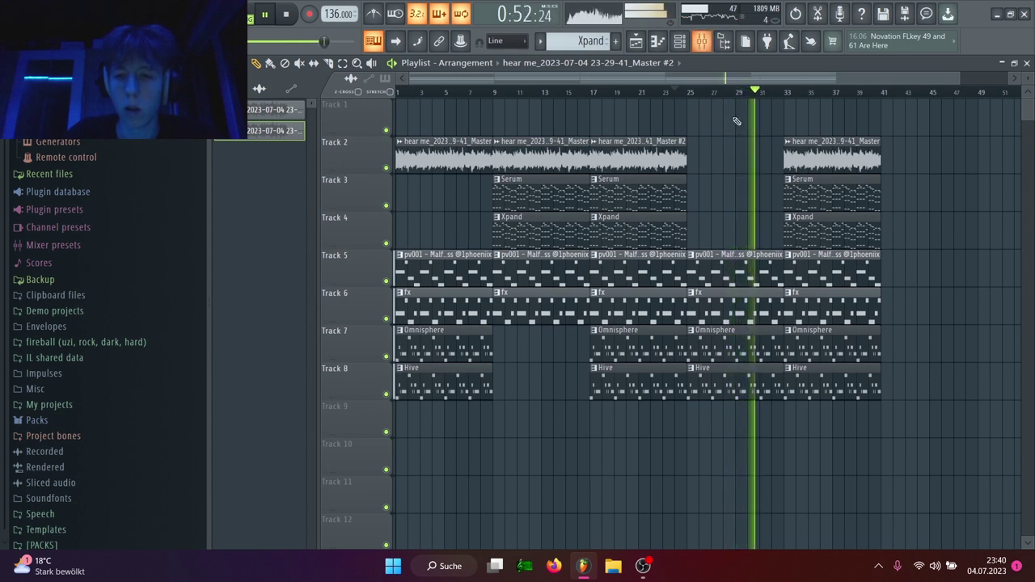
Remove the Omnisphere, Hive and fx clips at bar 33 and replace Track 2's audio clip there with the pitched variant.
right_click(839, 356)
right_click(844, 380)
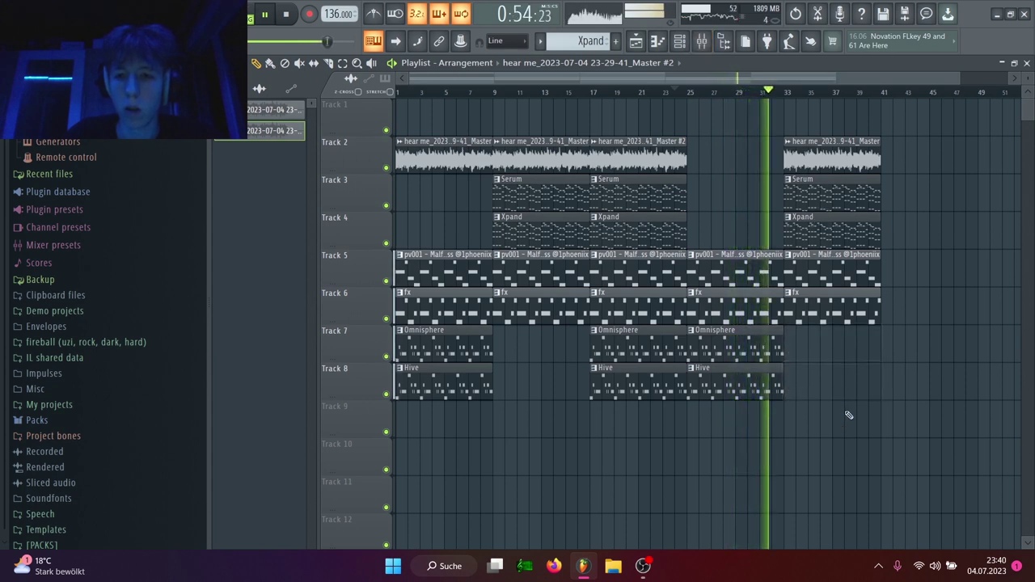
right_click(792, 162)
left_click_drag(722, 159, 811, 158)
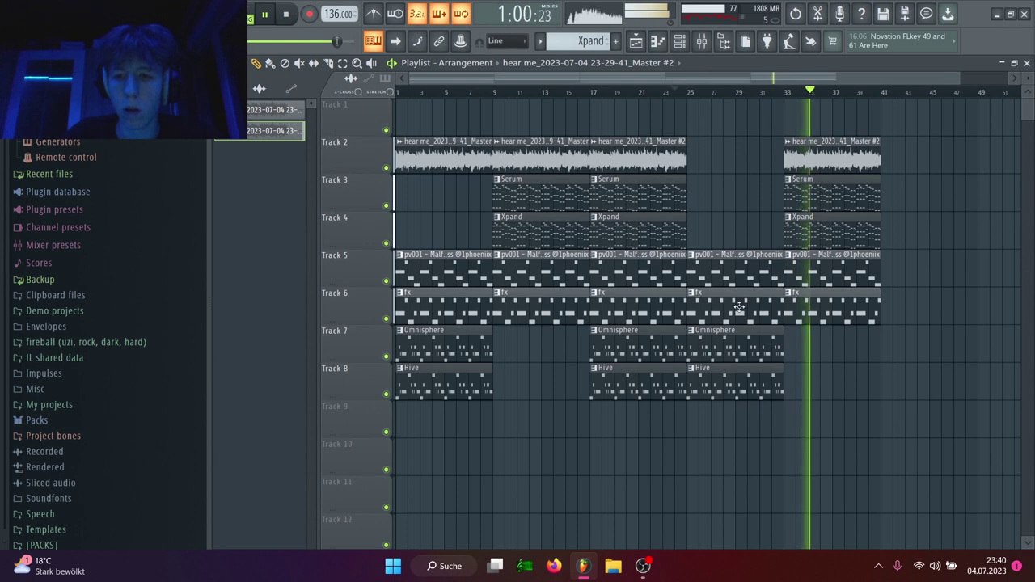
right_click(833, 312)
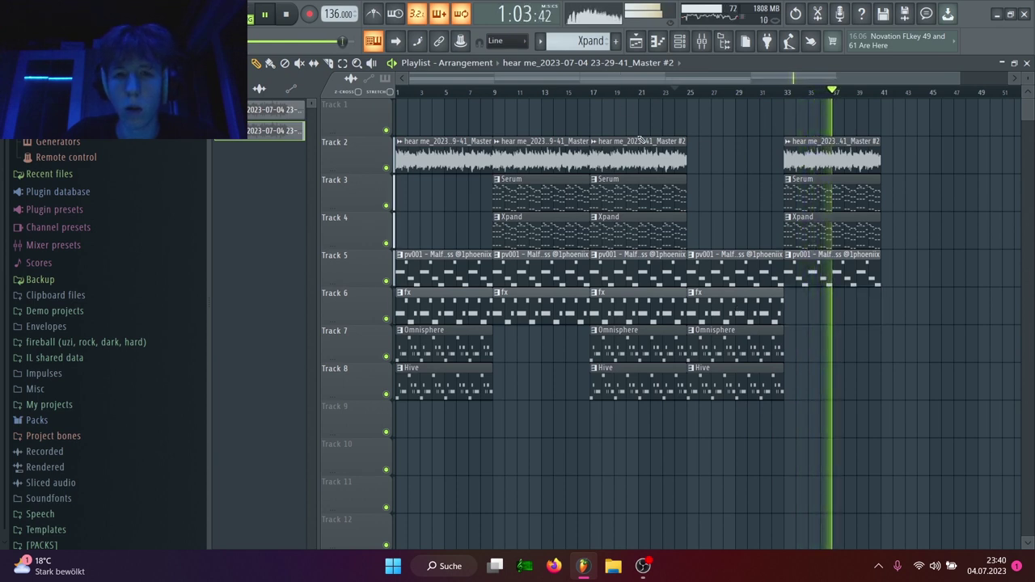
Copy the original audio clip to bar 45, the Serum and Xpand clips to bar 57, and the Malfoy Brass clip to bar 69.
scroll(695, 162, "down", 1)
left_click_drag(529, 155, 931, 155)
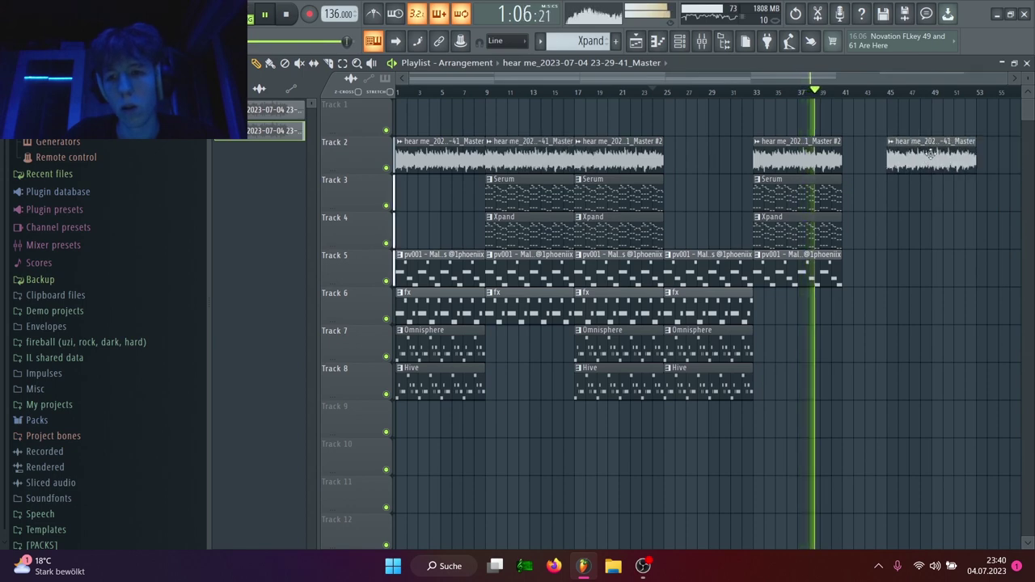
scroll(870, 230, "down", 1)
left_click_drag(823, 233, 733, 192)
left_click_drag(732, 192, 961, 194)
scroll(894, 220, "down", 1)
key("space")
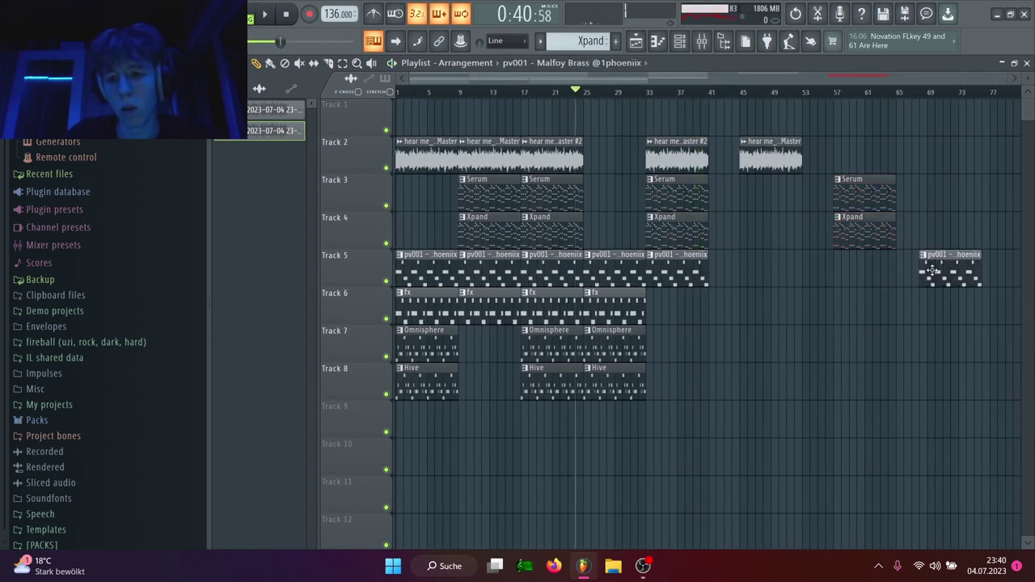
Copy the fx clip to bar 81 and the Omnisphere and Hive clips to bar 93.
scroll(939, 270, "down", 1)
left_click_drag(591, 309, 972, 309)
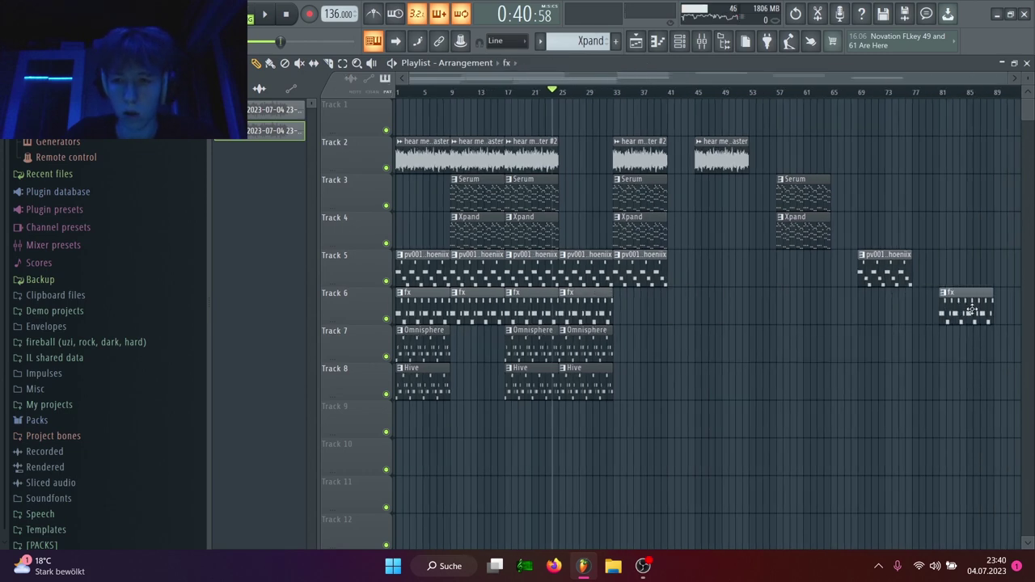
left_click_drag(763, 326, 596, 419)
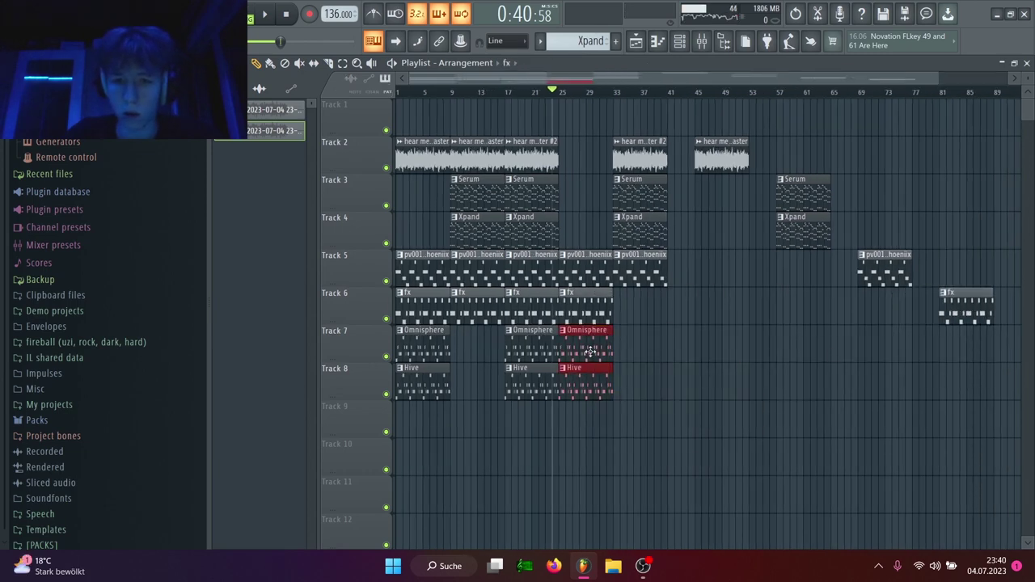
left_click_drag(589, 350, 988, 358)
Start playback and extend the pitched audio clip from bar 17 on Track 2 about one bar past bar 25.
key("space")
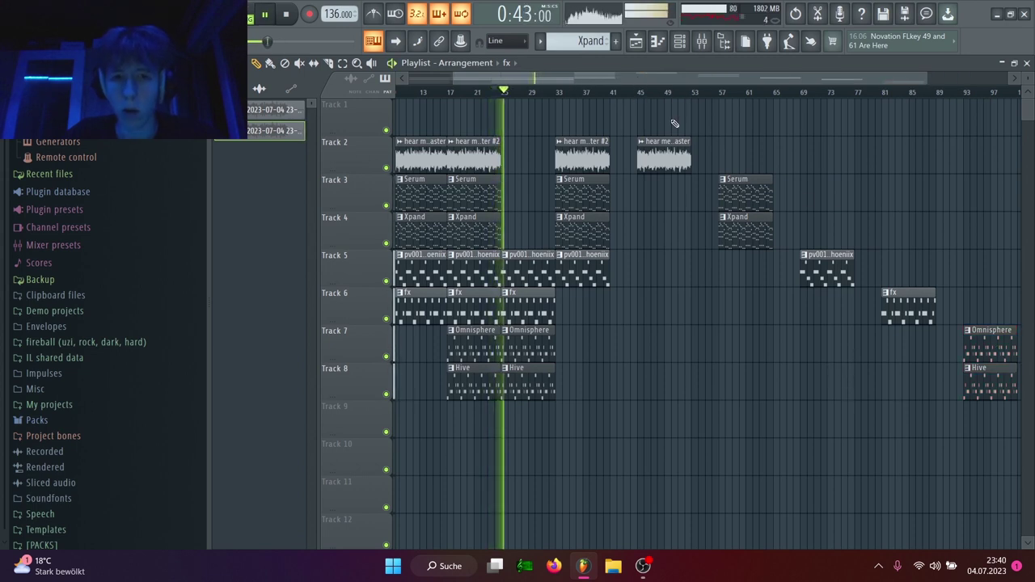
left_click_drag(501, 157, 511, 157)
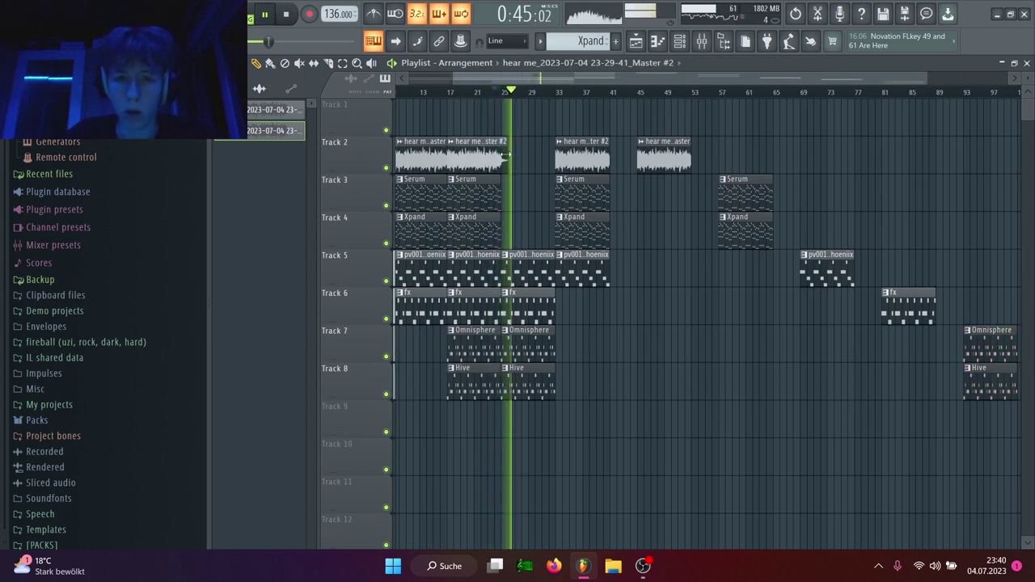